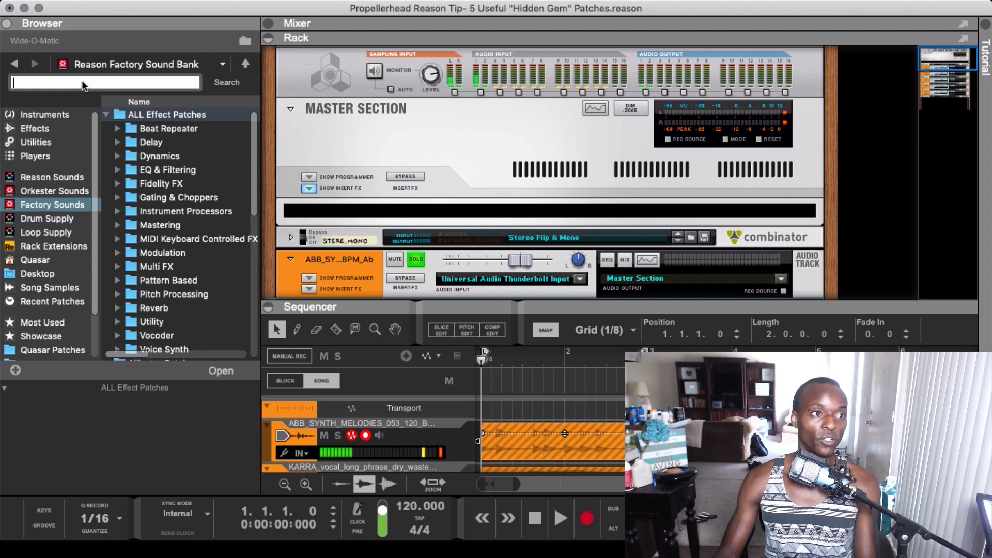
# Select the Wide-O-Matic device in the rack, hide the browser and switch the window to full screen.
pyautogui.scroll(-5, 424, 186)
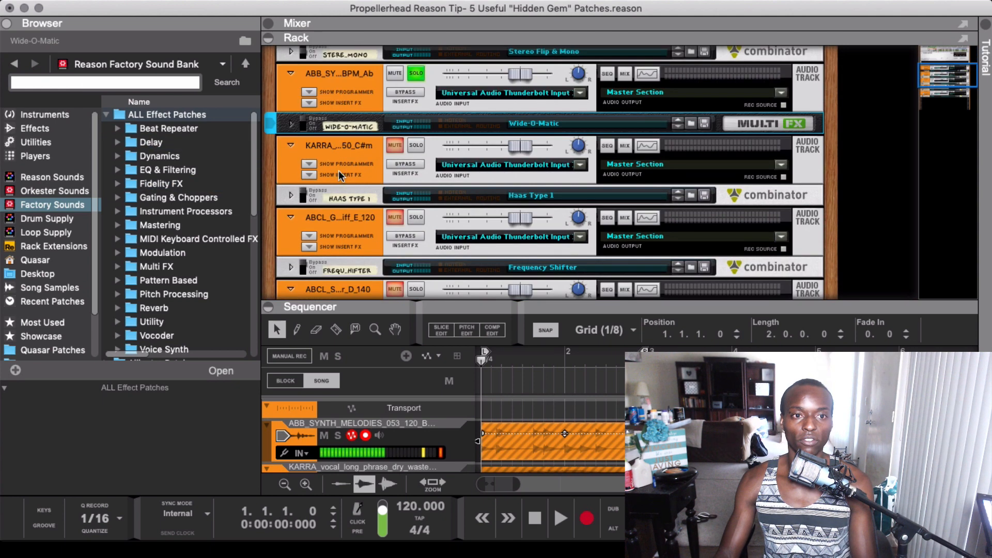
pyautogui.click(339, 128)
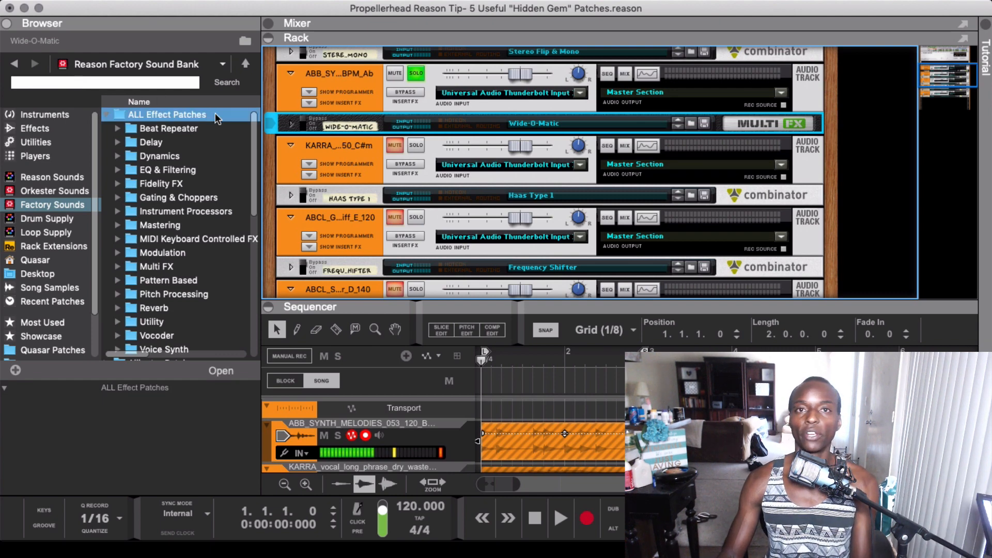
pyautogui.scroll(3, 351, 113)
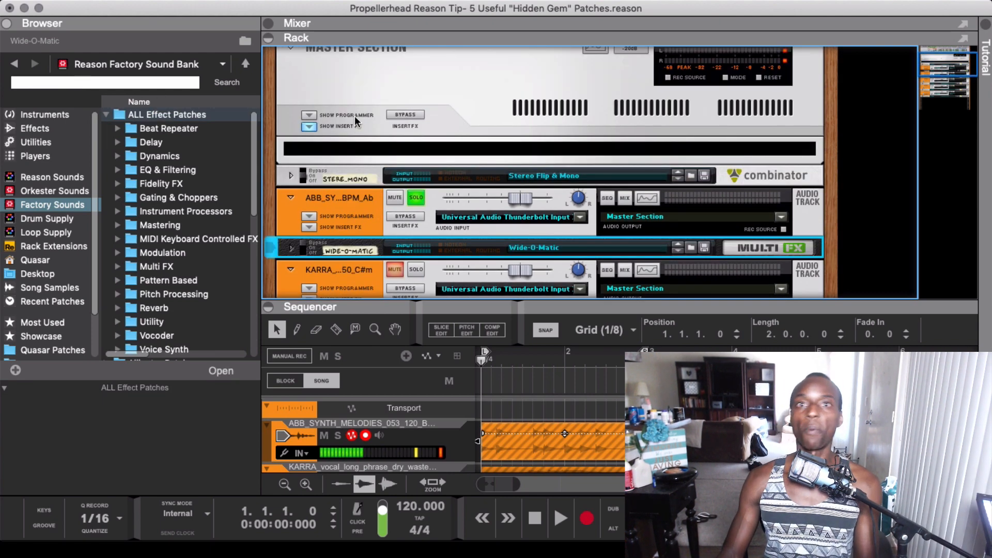
pyautogui.click(7, 23)
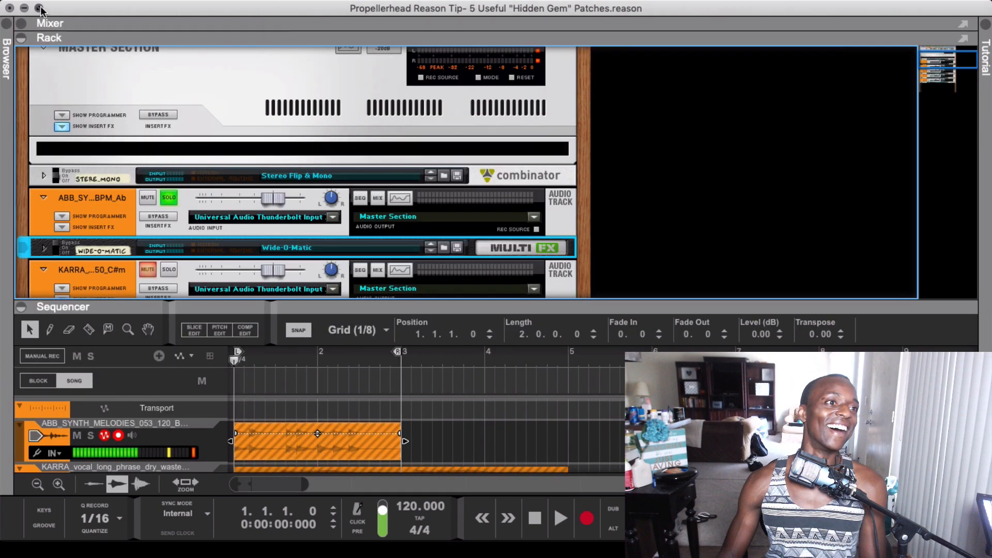
pyautogui.click(40, 8)
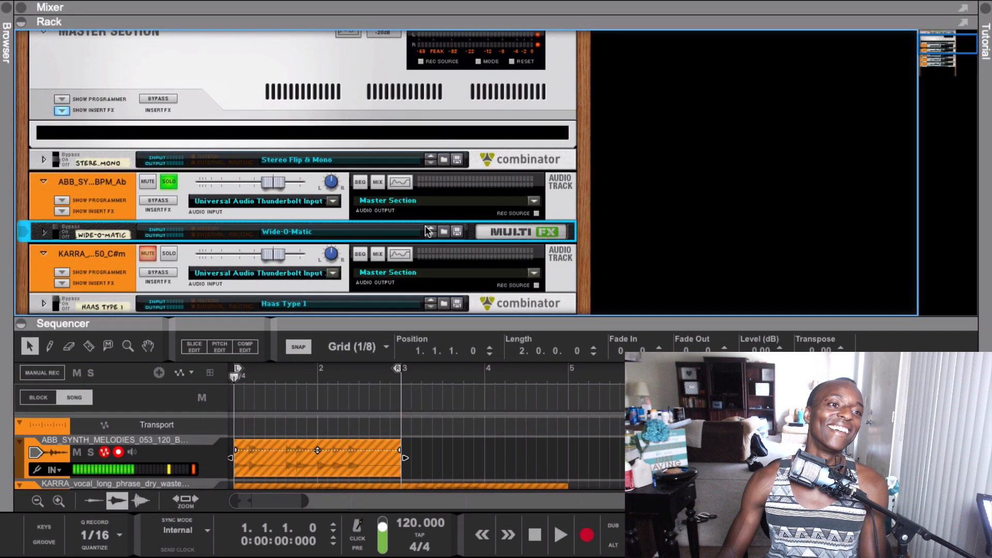
# Select the ABB_SYNTH_MELODIES clip in the sequencer and play a short part of it.
pyautogui.click(300, 473)
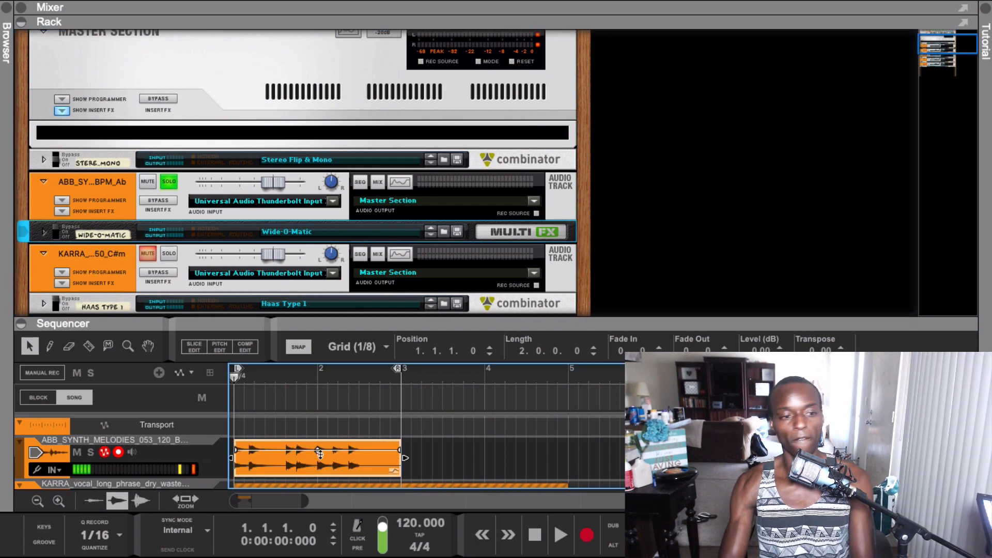
pyautogui.press('space')
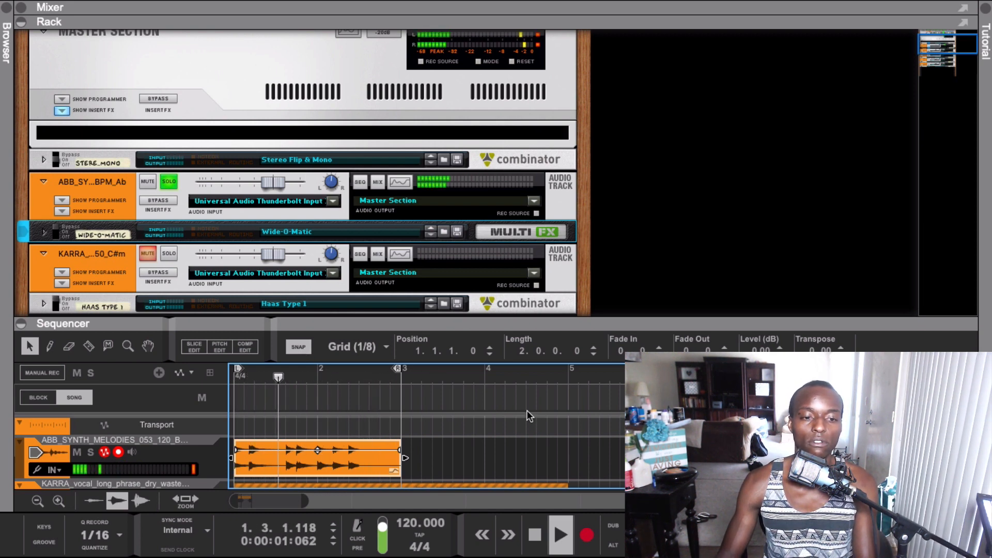
pyautogui.press('space')
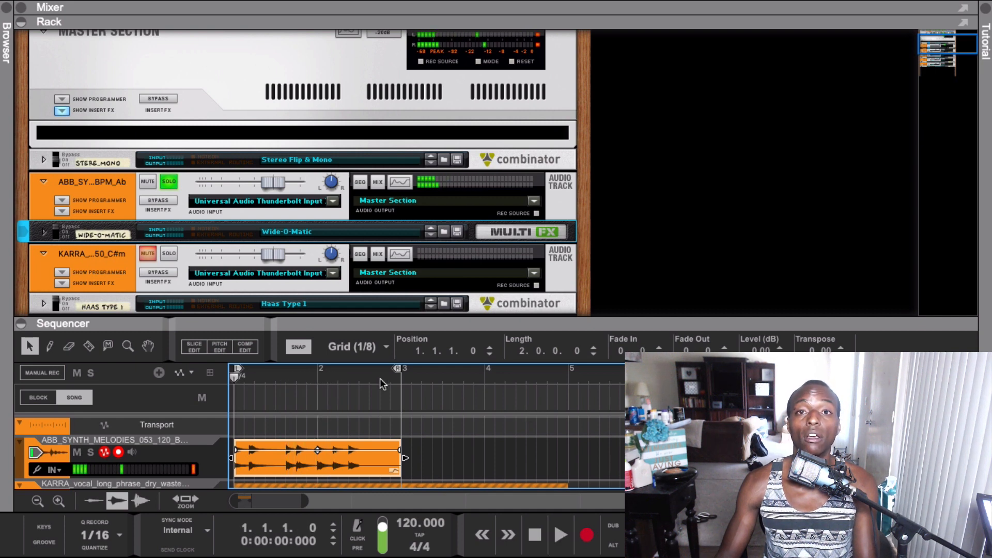
# Unfold the Wide-O-Matic Combinator in the rack to show its controls.
pyautogui.scroll(-1, 62, 225)
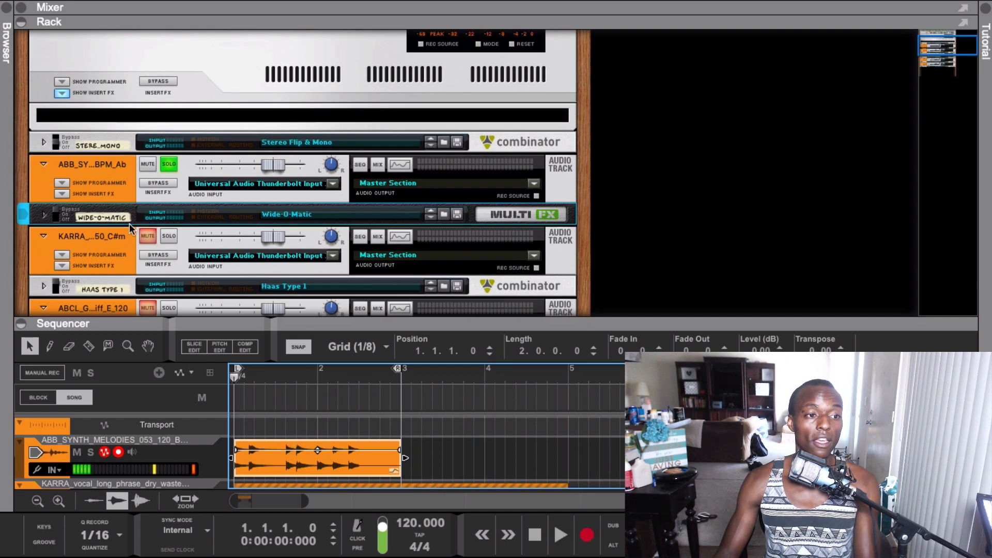
pyautogui.click(44, 214)
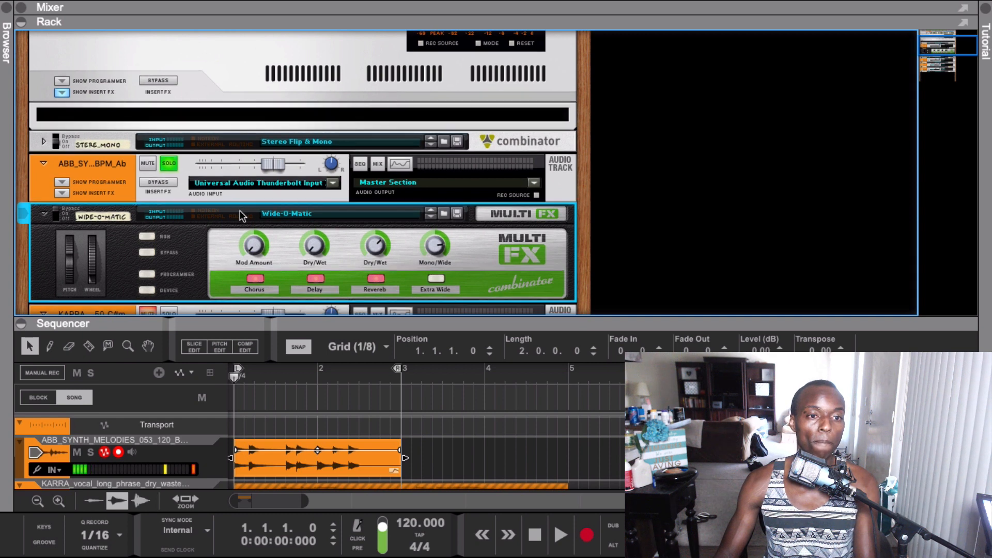
pyautogui.scroll(-1, 155, 170)
# Search the Reason Factory Sound Bank for "wide", look through to the end of the results and hide the browser again.
pyautogui.click(3, 8)
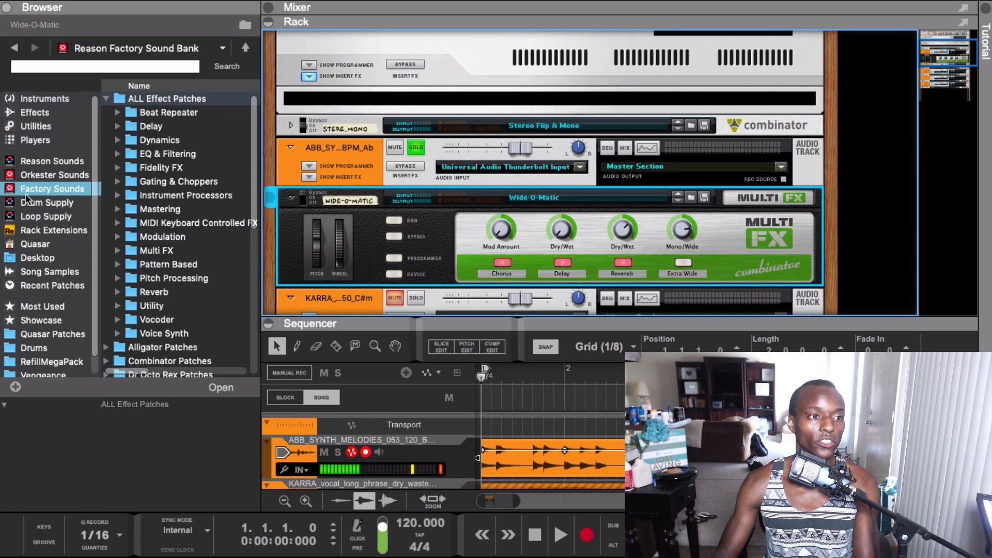
pyautogui.click(47, 68)
pyautogui.write('wide')
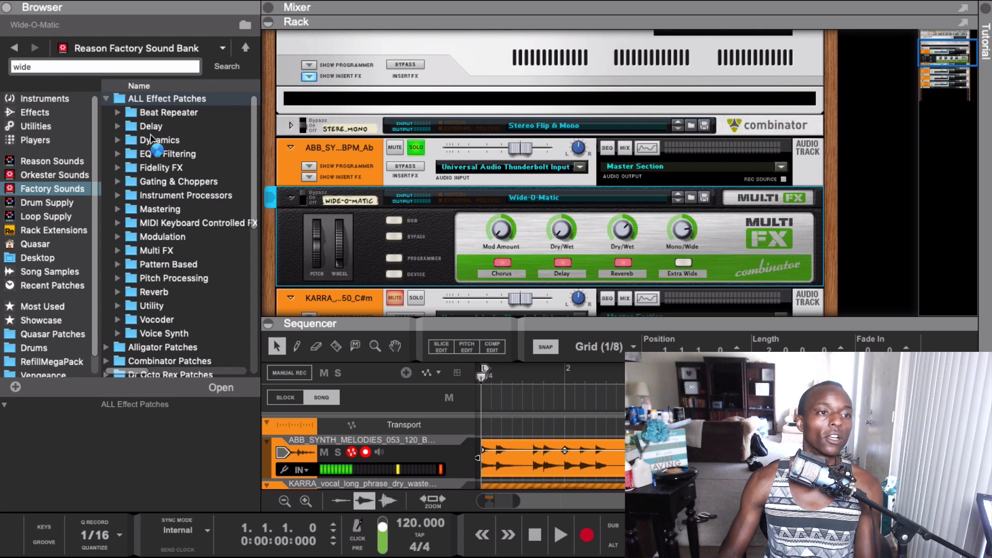
pyautogui.press('Return')
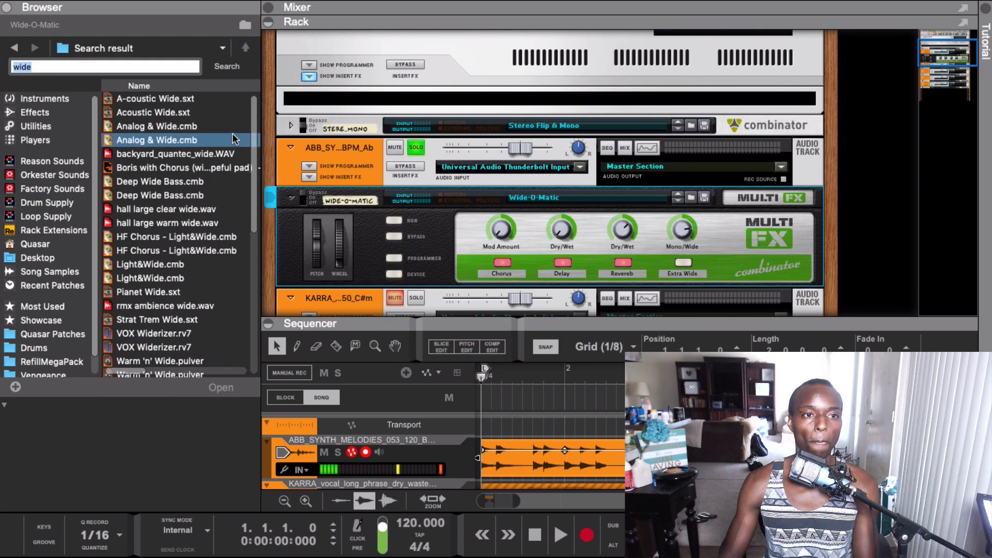
pyautogui.moveTo(255, 126); pyautogui.dragTo(260, 405)
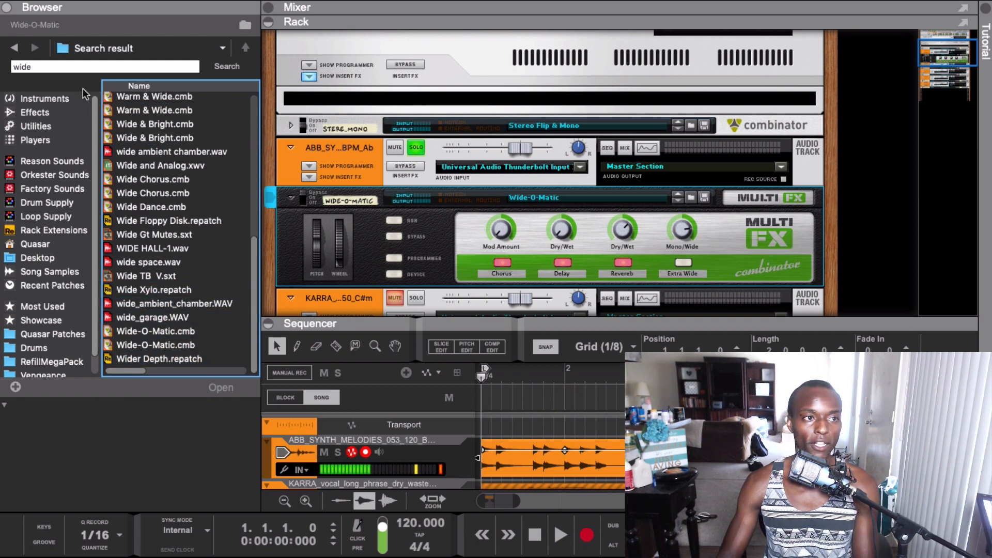
pyautogui.click(8, 10)
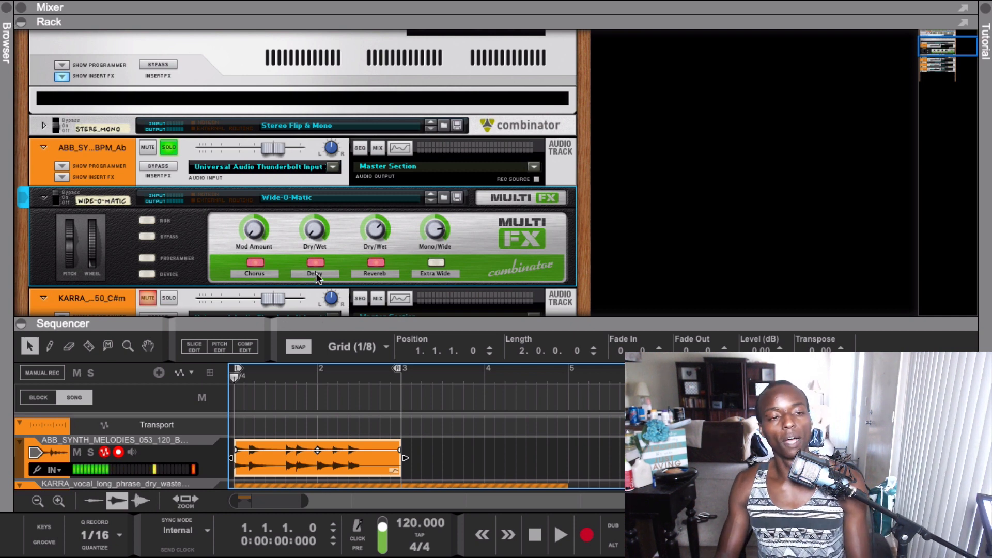
# Switch on the Wide-O-Matic effect, playing the synth loop before and after to compare the sound.
pyautogui.press('space')
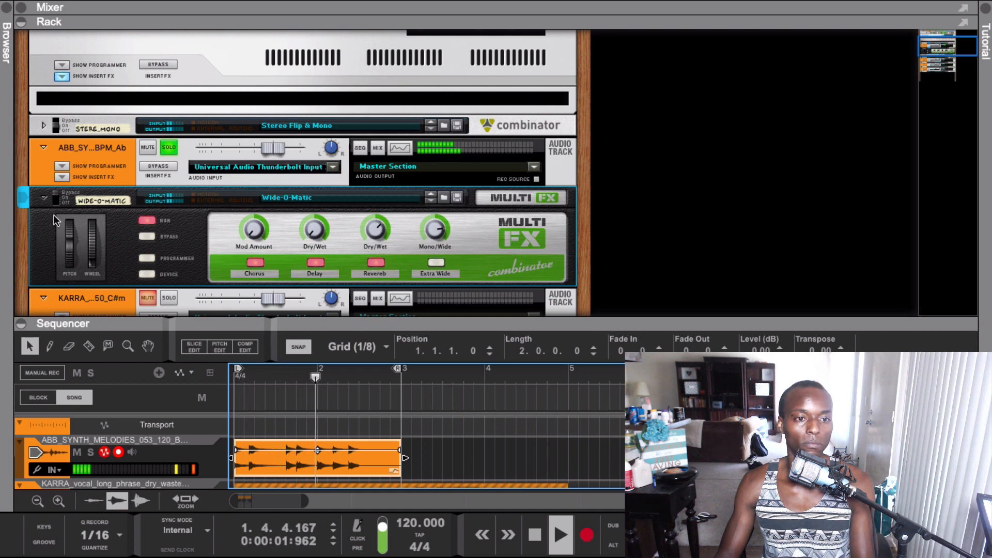
pyautogui.press('space')
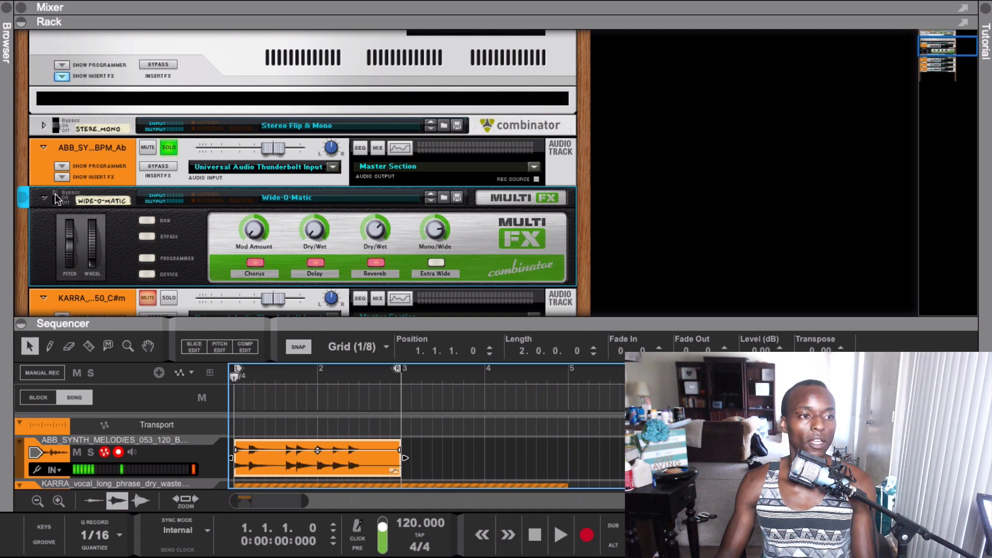
pyautogui.click(56, 205)
pyautogui.press('space')
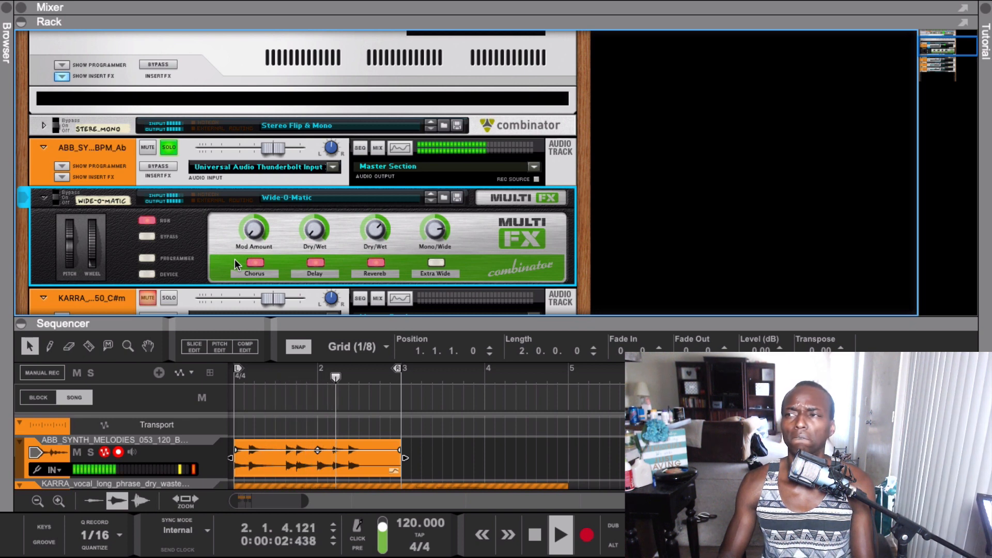
pyautogui.press('space')
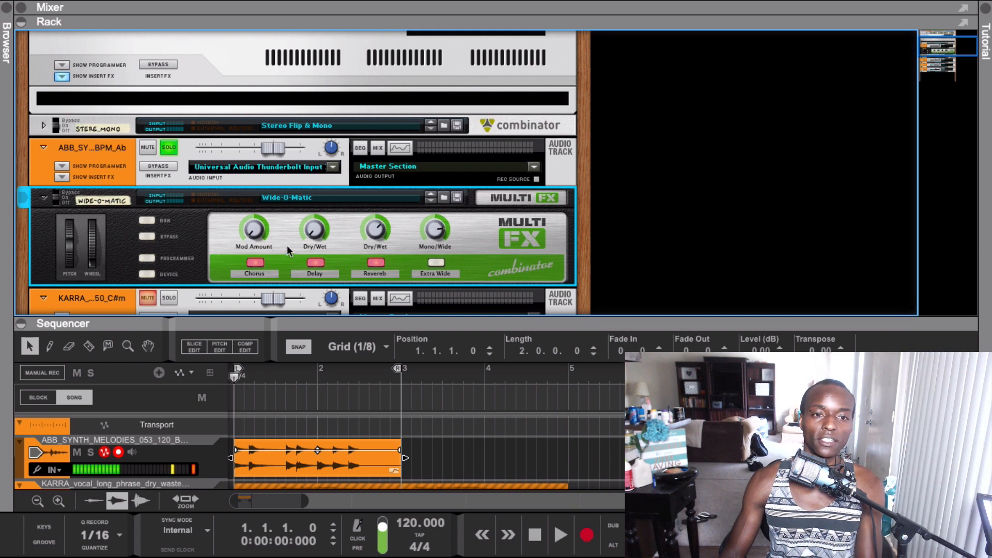
# Play the synth loop several times through the Wide-O-Matic patch to judge its stereo effect.
pyautogui.scroll(-3, 282, 233)
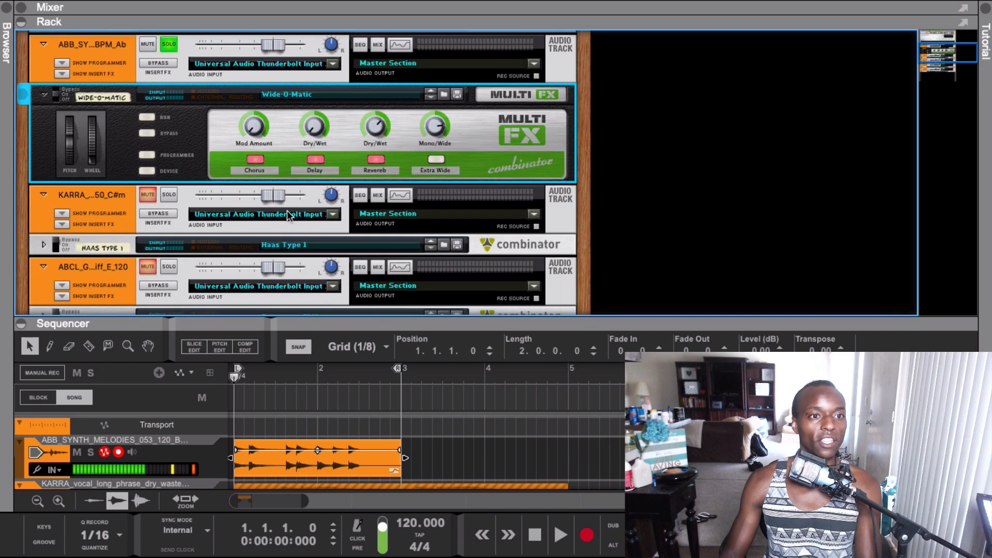
pyautogui.press('space')
pyautogui.press('space')
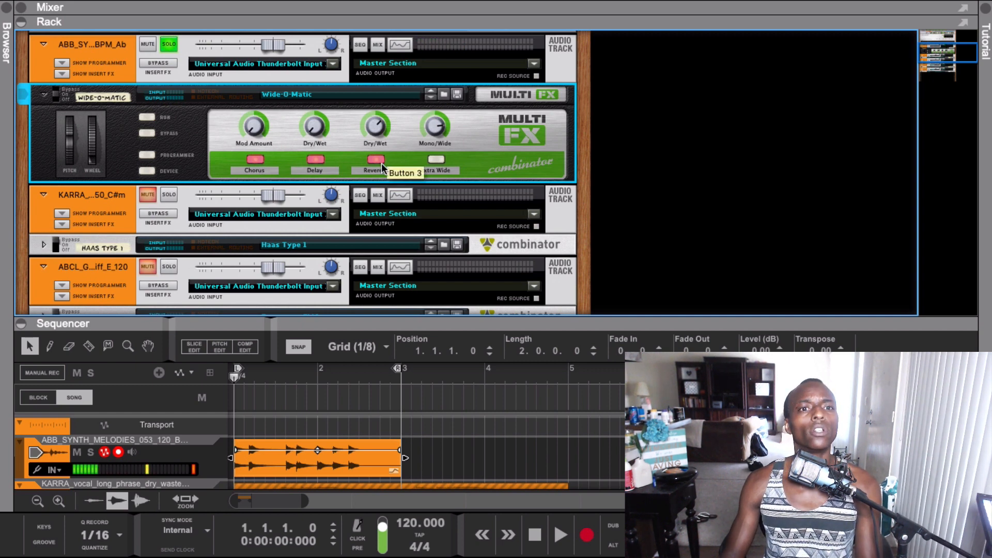
pyautogui.press('space')
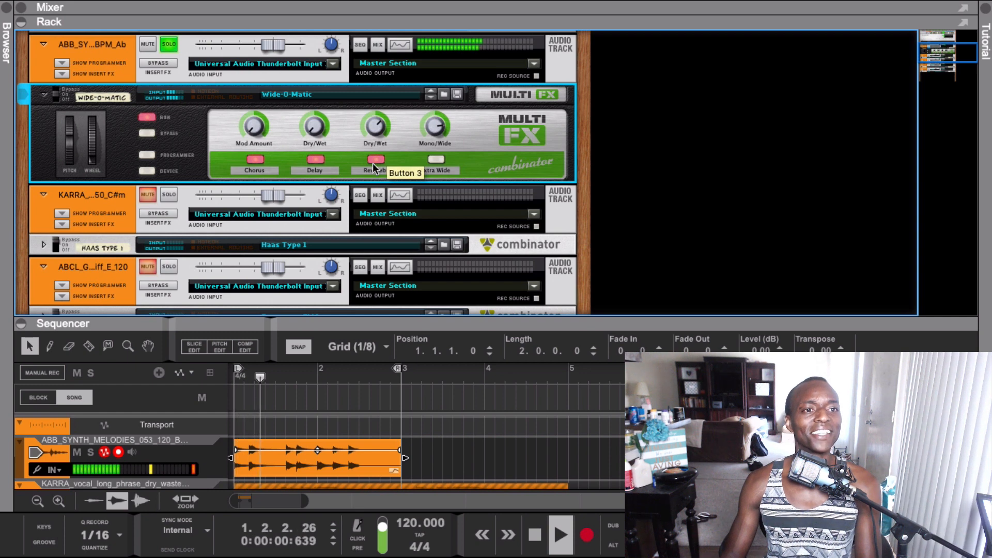
pyautogui.press('space')
pyautogui.press('space')
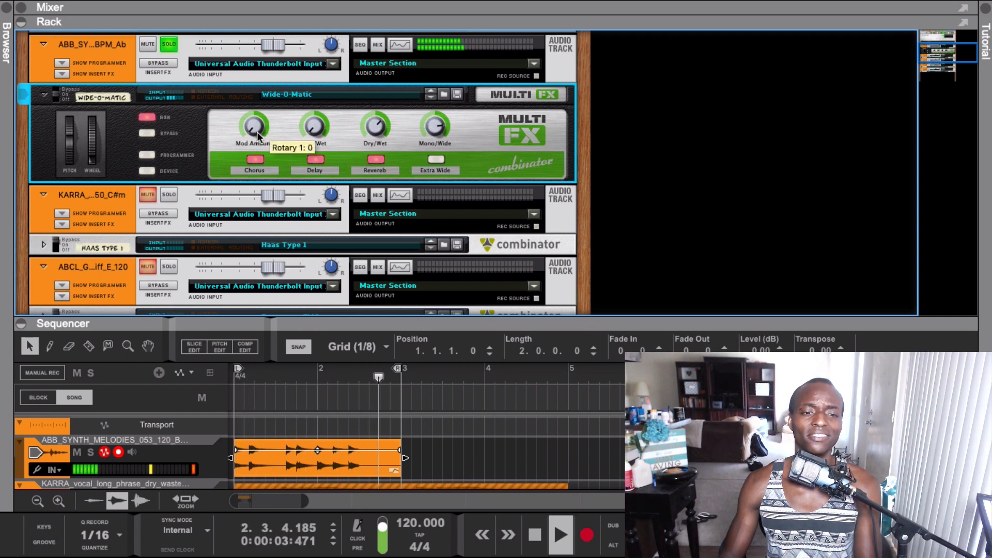
pyautogui.press('space')
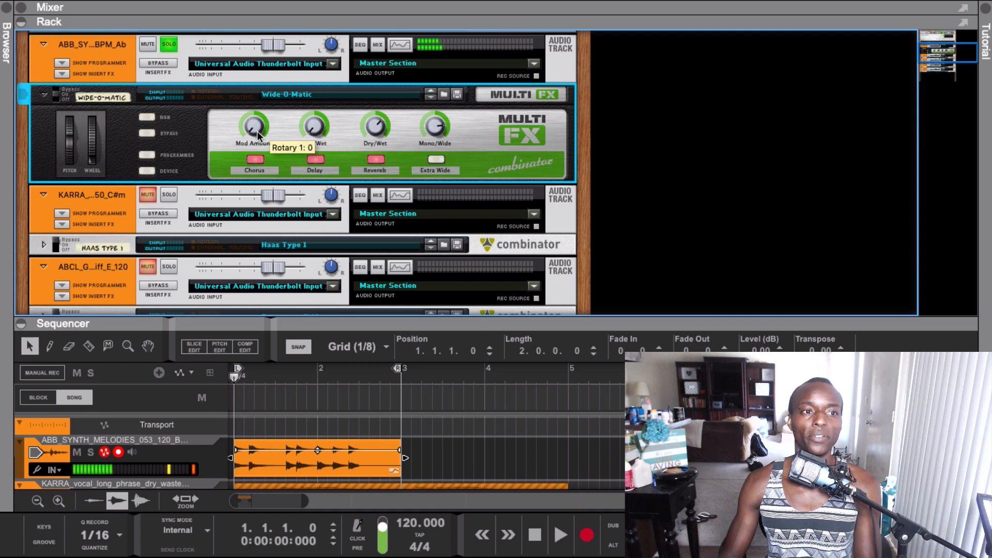
# Raise the Wide-O-Matic's chorus Mod Amount to slightly above halfway while the loop plays.
pyautogui.press('space')
pyautogui.moveTo(257, 131); pyautogui.dragTo(253, 104)
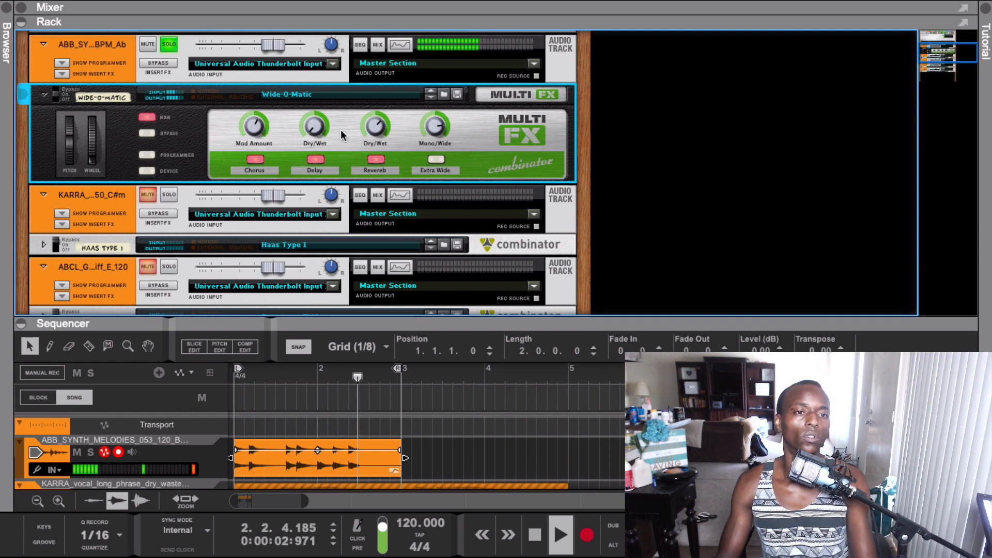
pyautogui.press('space')
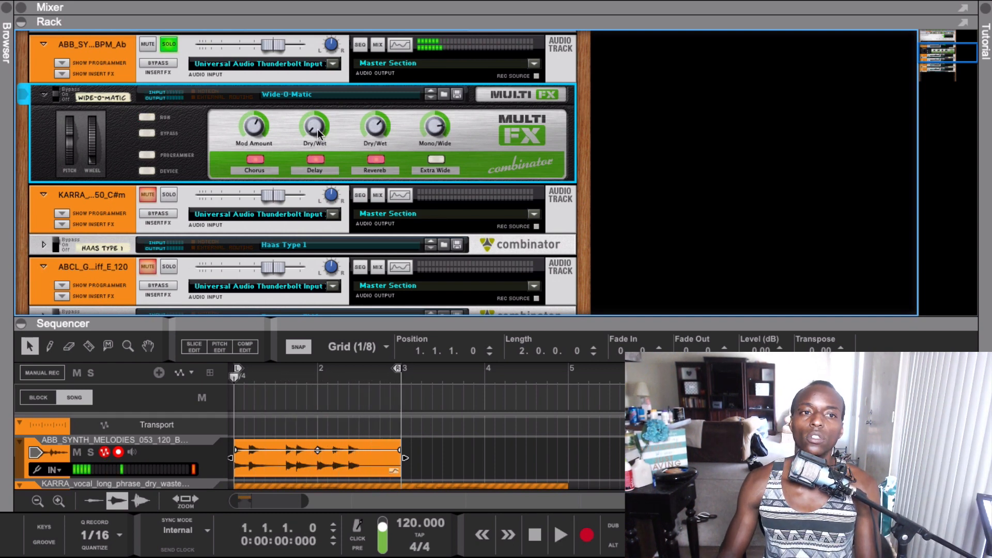
# With the loop playing, try the delay's Dry/Wet knob and raise the reverb's Dry/Wet amount on the Wide-O-Matic.
pyautogui.press('space')
pyautogui.moveTo(317, 129)
pyautogui.mouseDown()
pyautogui.moveTo(317, 104)
pyautogui.moveTo(314, 118)
pyautogui.mouseUp()
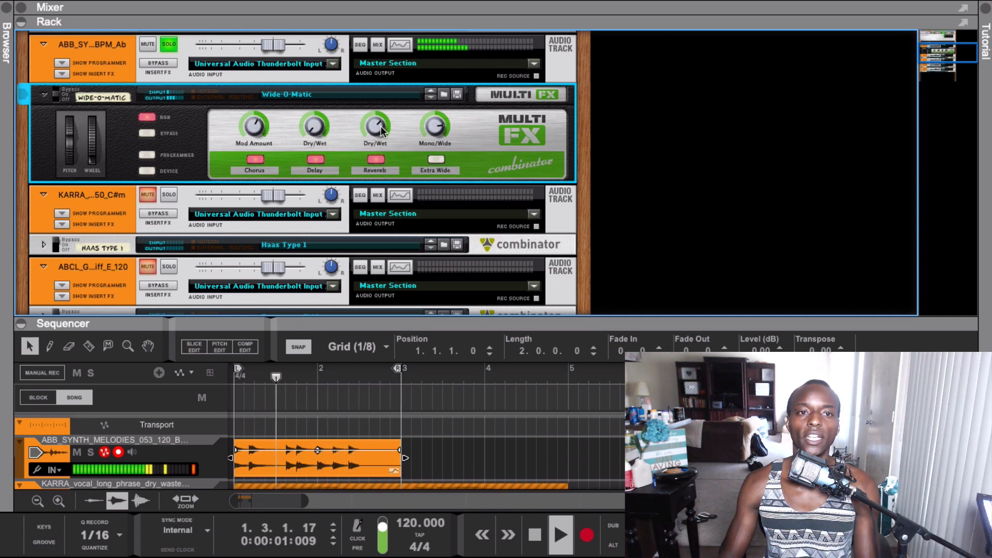
pyautogui.moveTo(380, 116); pyautogui.dragTo(369, 127)
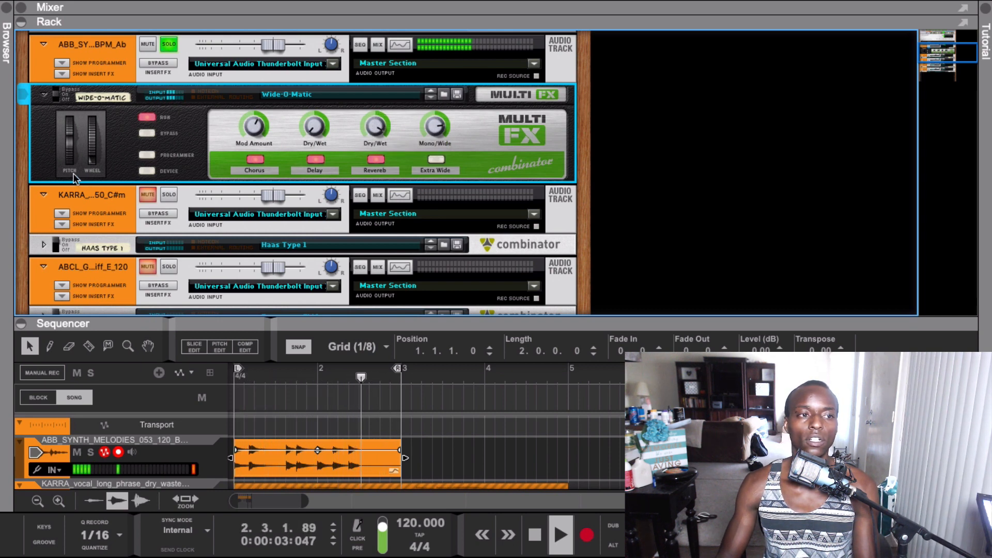
pyautogui.press('space')
# Show the devices inside the Wide-O-Matic Combinator and examine its effects chain.
pyautogui.click(143, 171)
pyautogui.scroll(-4, 330, 229)
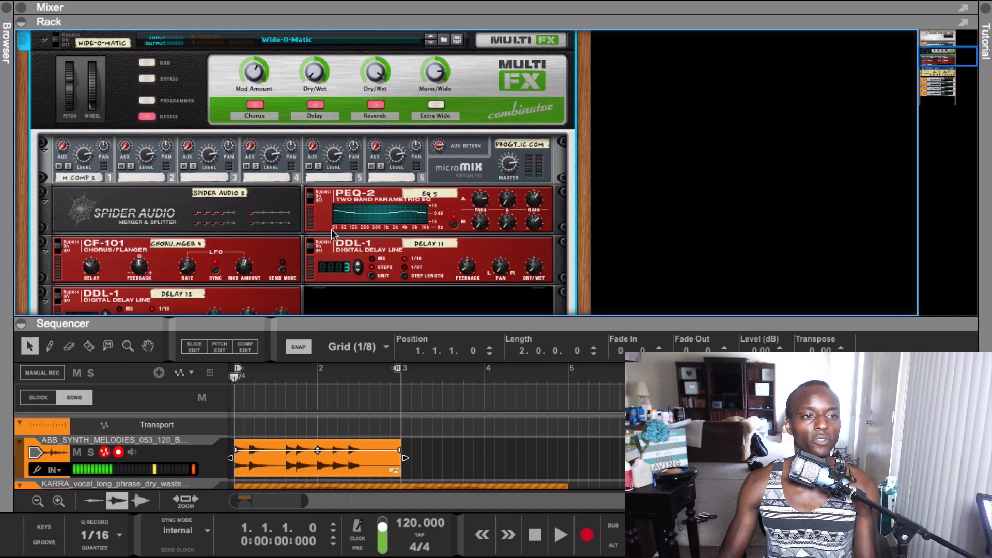
pyautogui.scroll(-1, 228, 239)
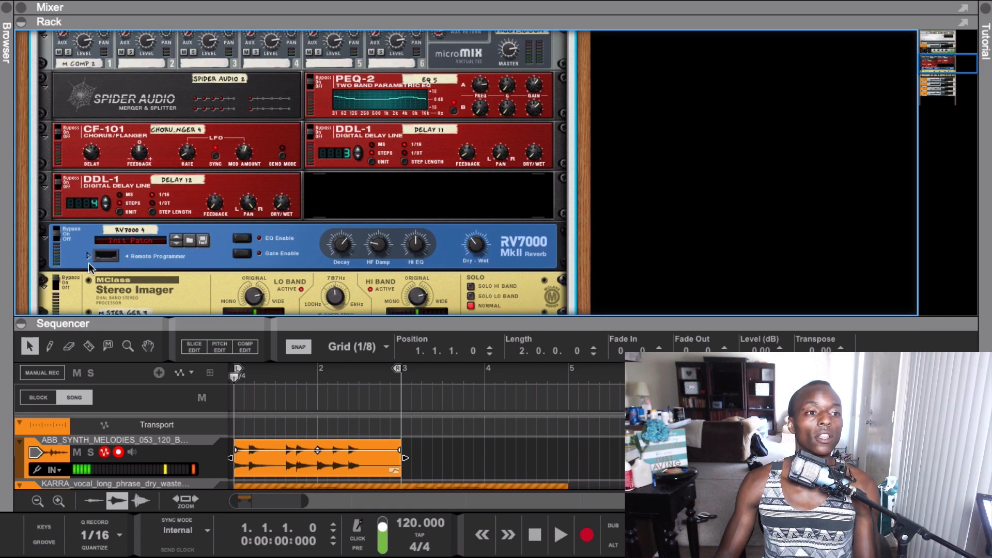
pyautogui.scroll(2, 312, 185)
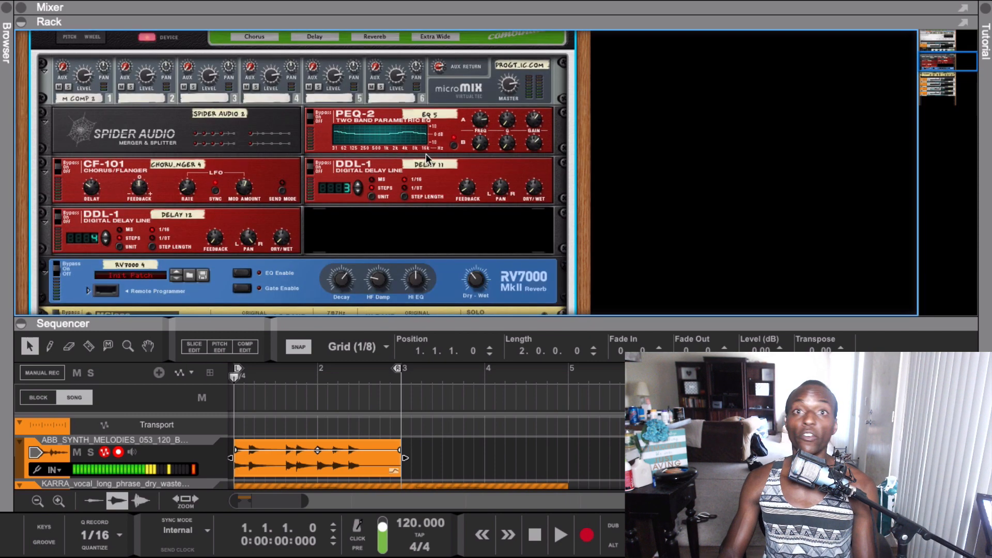
pyautogui.scroll(5, 312, 185)
pyautogui.scroll(-11, 215, 194)
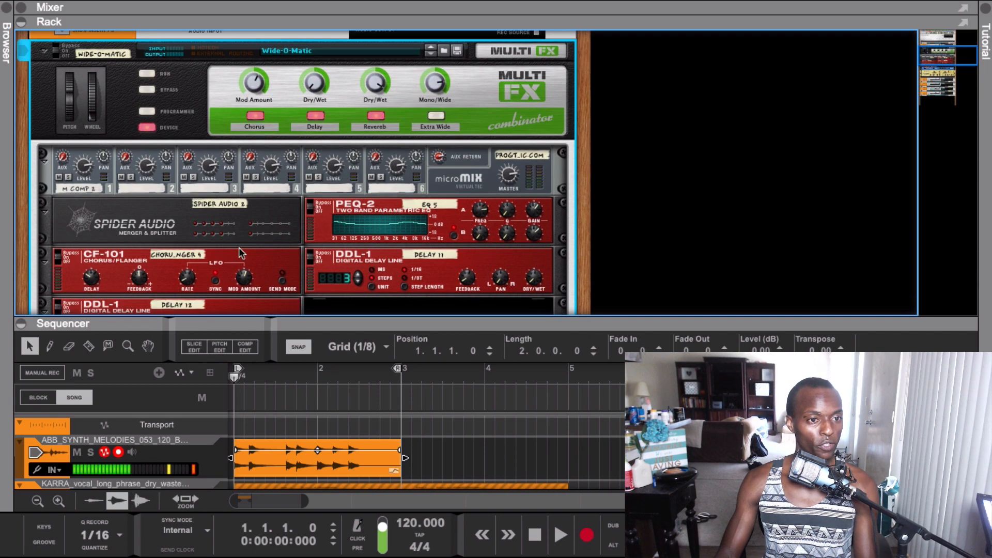
# Select the RV7000 MkII reverb and open the RV7000 impulse responses folder in the browser.
pyautogui.click(154, 195)
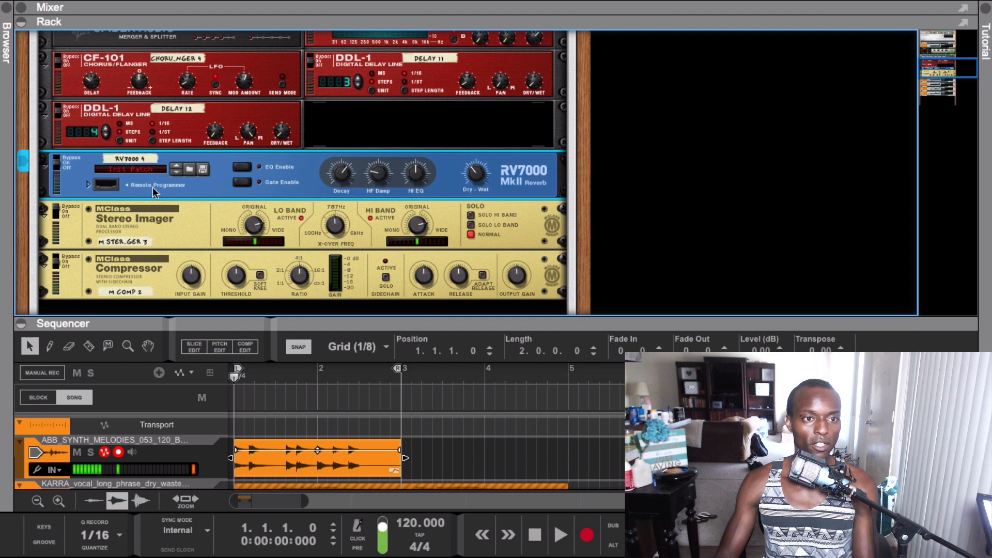
pyautogui.click(9, 37)
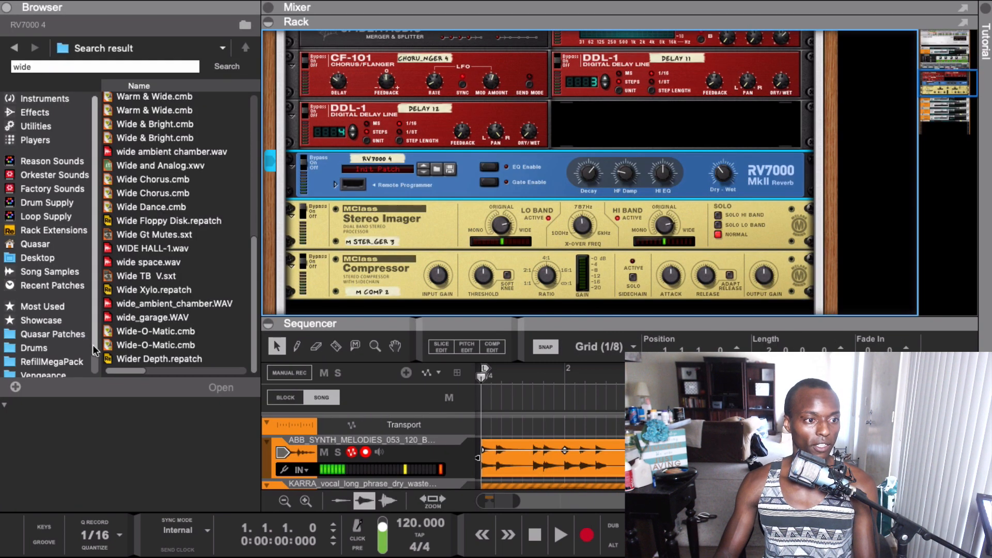
pyautogui.scroll(-2, 46, 259)
pyautogui.click(40, 371)
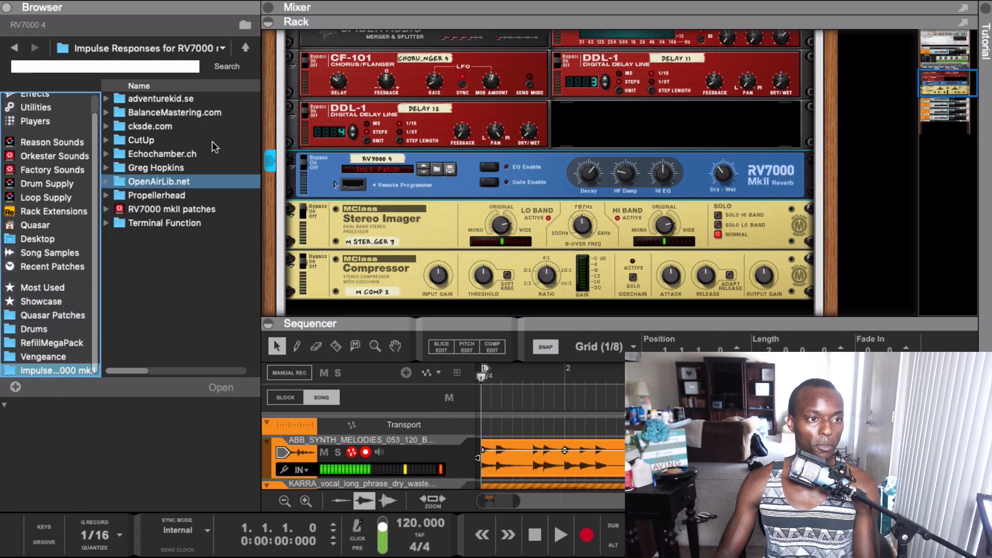
# Browse the RV7000 mkII patches, looking into the Impulse Responses folder before opening the Convolution Reverb Patches folder.
pyautogui.doubleClick(151, 210)
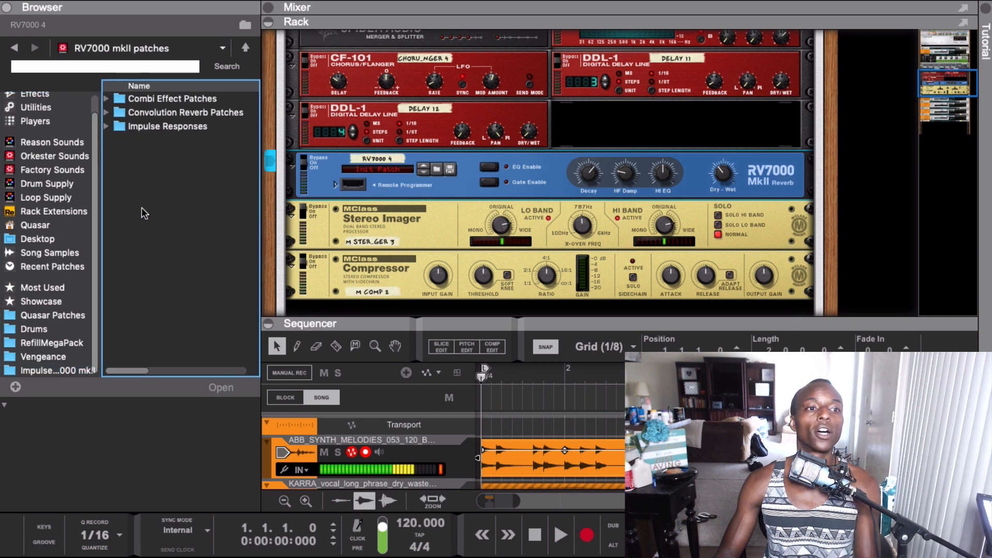
pyautogui.click(124, 129)
pyautogui.doubleClick(114, 129)
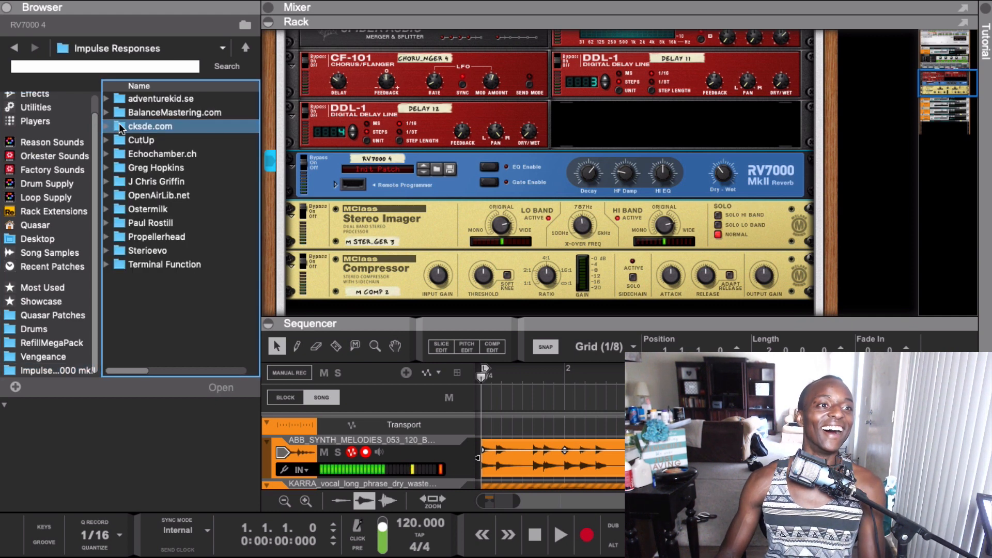
pyautogui.click(15, 47)
pyautogui.click(115, 113)
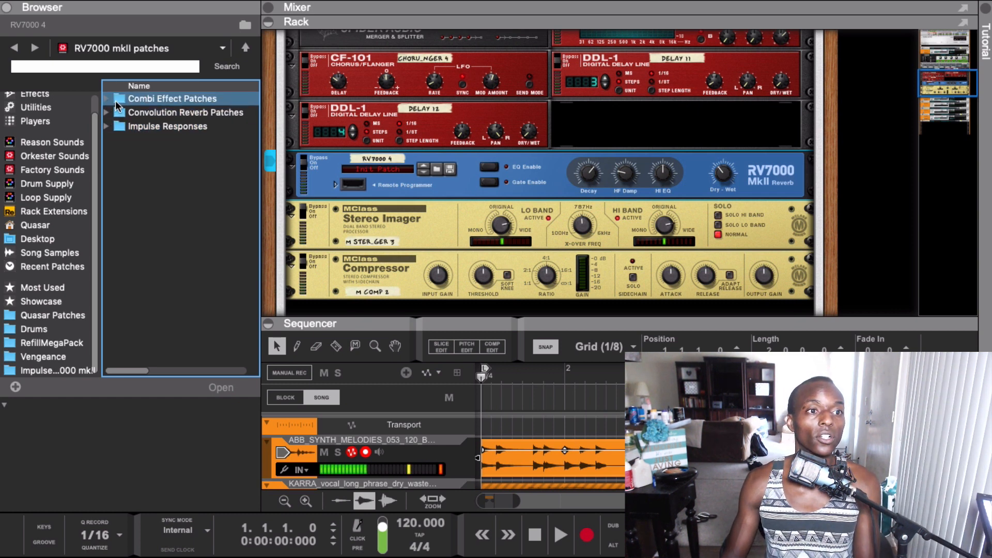
pyautogui.doubleClick(119, 112)
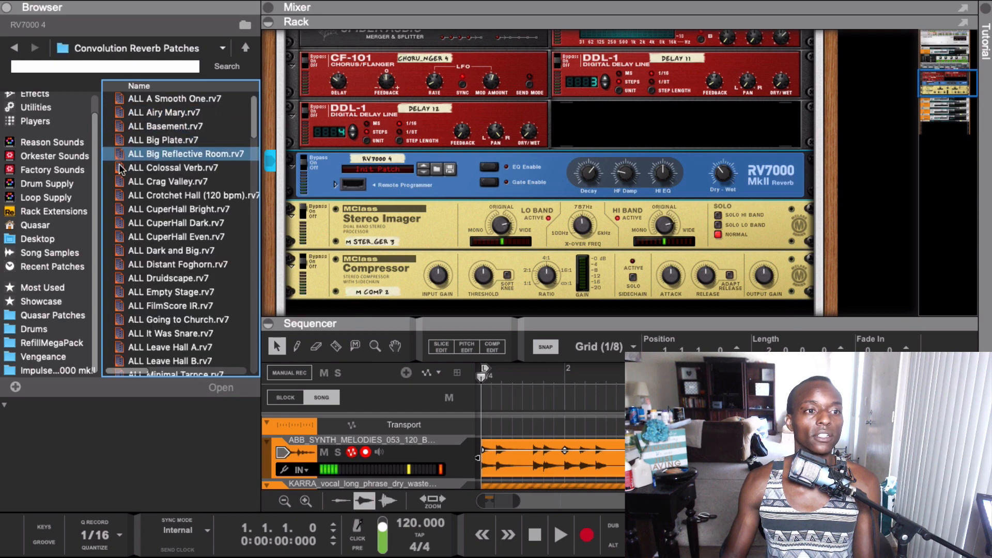
# Load ALL CuperHall Bright.rv7 into the RV7000 and, with the loop playing, set the Wide-O-Matic's reverb Dry/Wet to 46.
pyautogui.moveTo(120, 208); pyautogui.dragTo(447, 187)
pyautogui.press('space')
pyautogui.scroll(10, 503, 152)
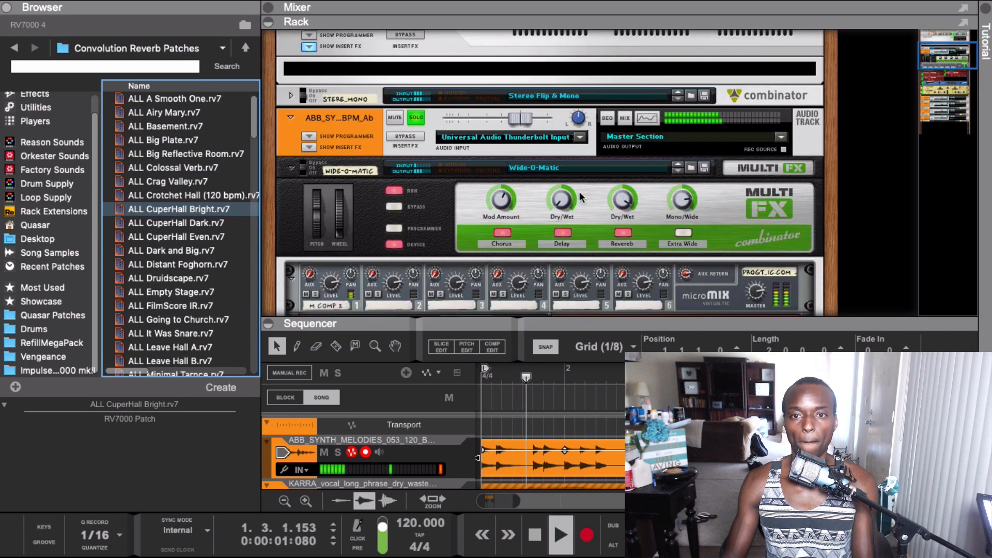
pyautogui.click(619, 206)
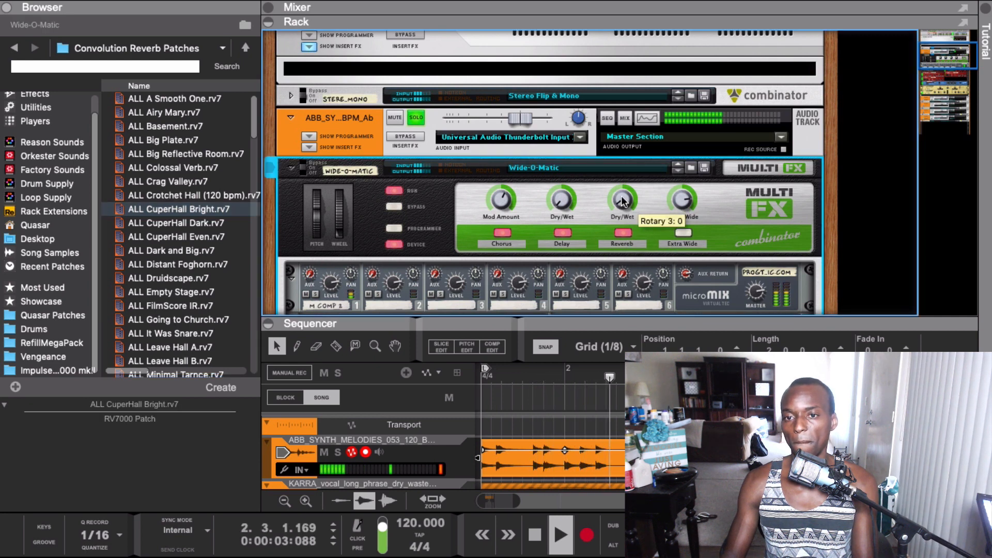
pyautogui.moveTo(622, 202); pyautogui.dragTo(621, 185)
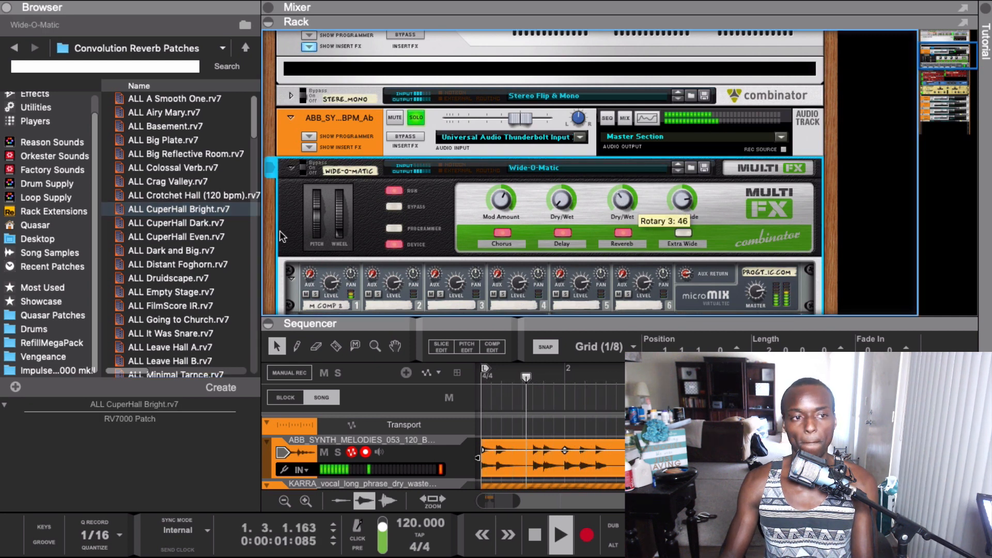
# Load ALL CuperHall Dark.rv7 into the RV7000, audition it with the Wide-O-Matic's reverb Dry/Wet knob, and select the reverb device.
pyautogui.moveTo(155, 223); pyautogui.dragTo(470, 305)
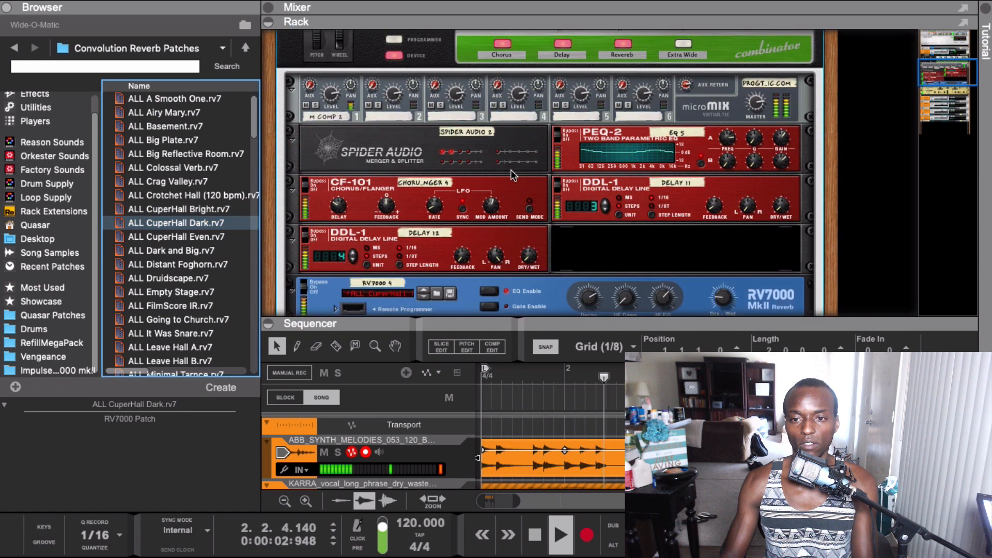
pyautogui.scroll(5, 641, 171)
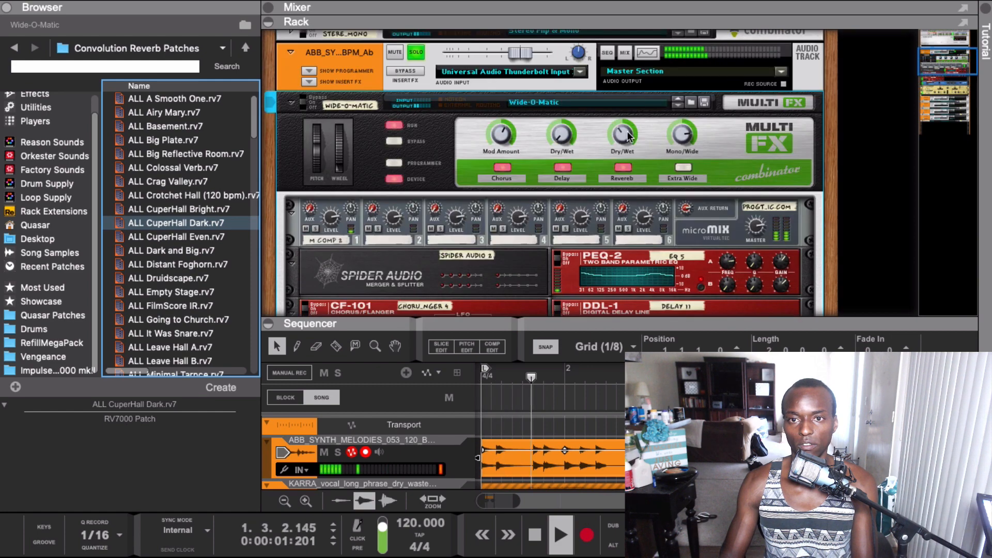
pyautogui.click(628, 133)
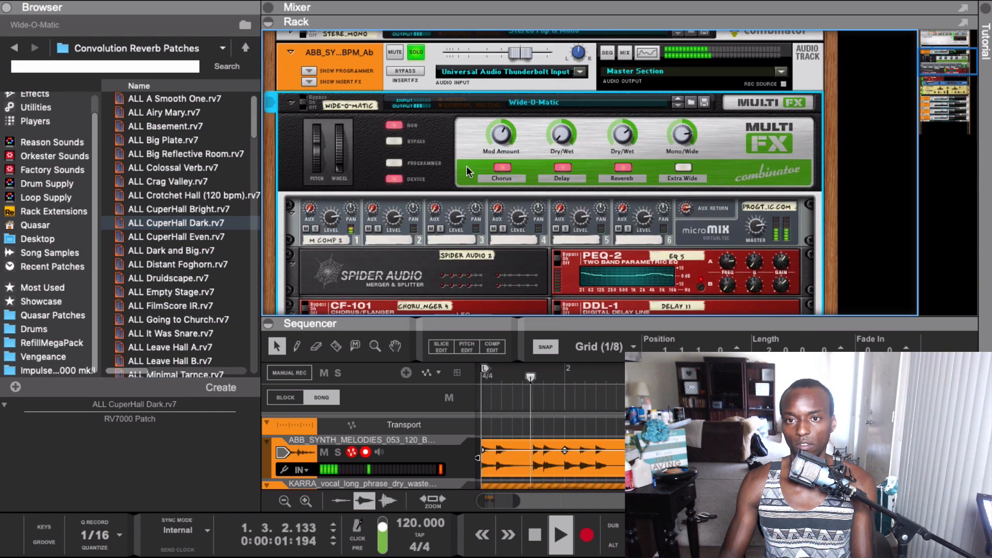
pyautogui.press('space')
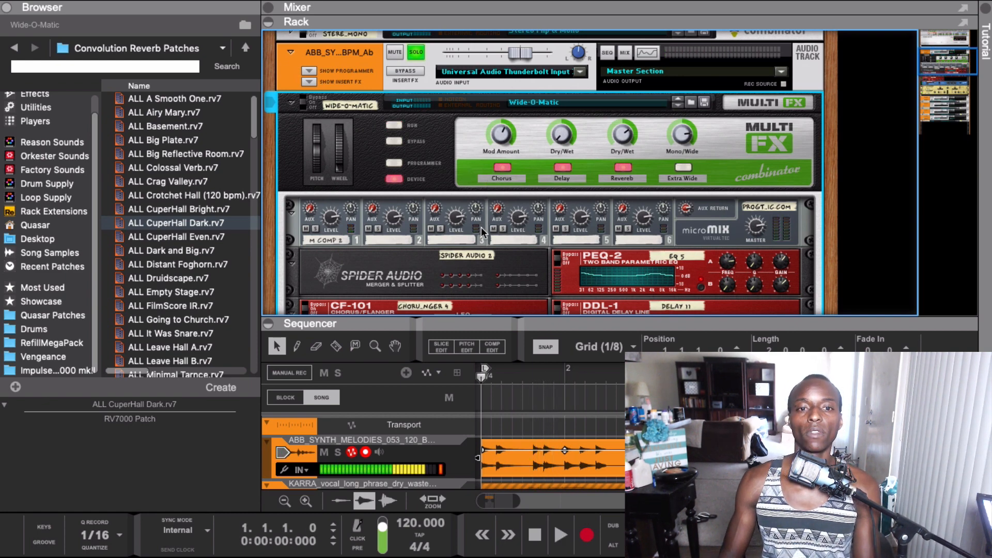
pyautogui.scroll(-3, 481, 230)
pyautogui.scroll(-3, 481, 234)
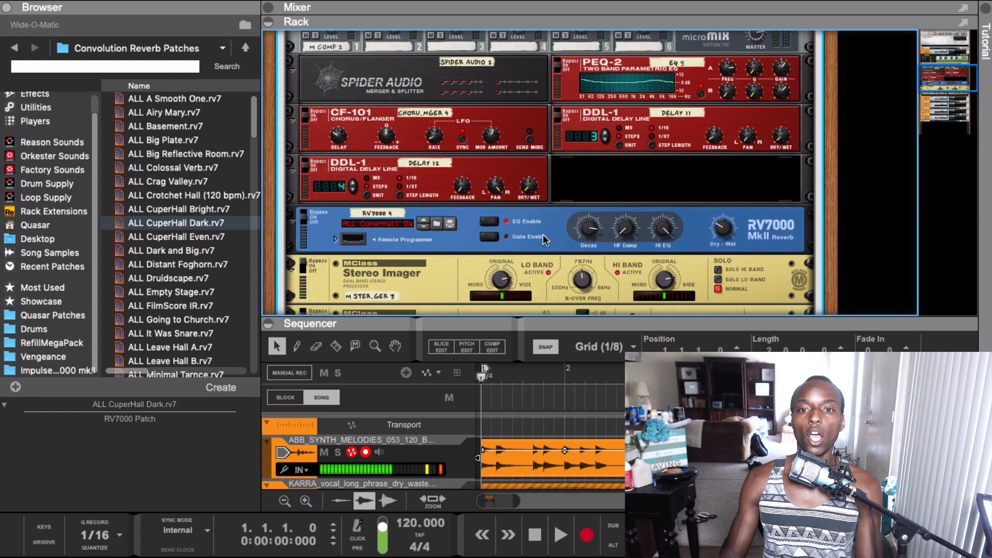
pyautogui.click(748, 228)
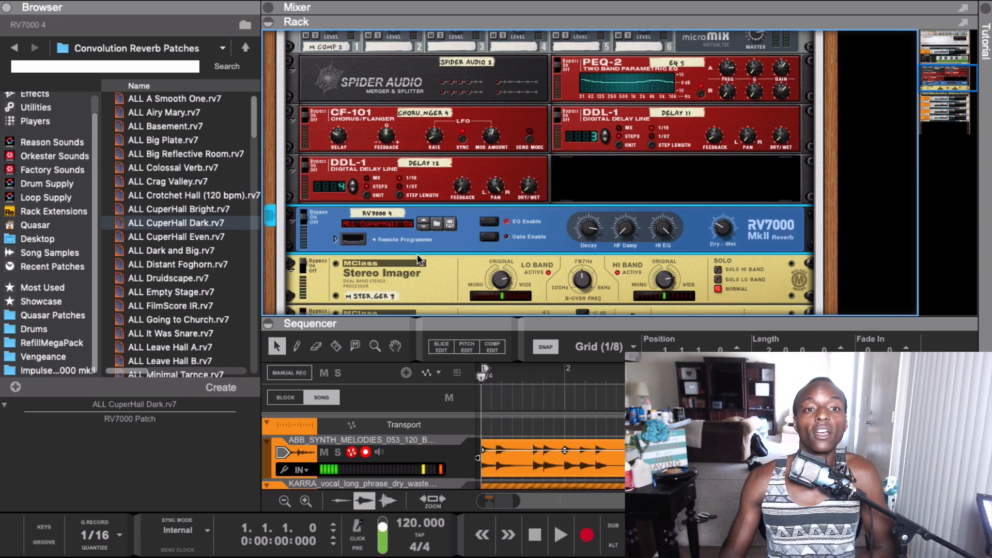
# Audition the loop while sweeping the Wide-O-Matic's Mono/Wide knob down to 0, and enable Extra Wide.
pyautogui.scroll(6, 438, 173)
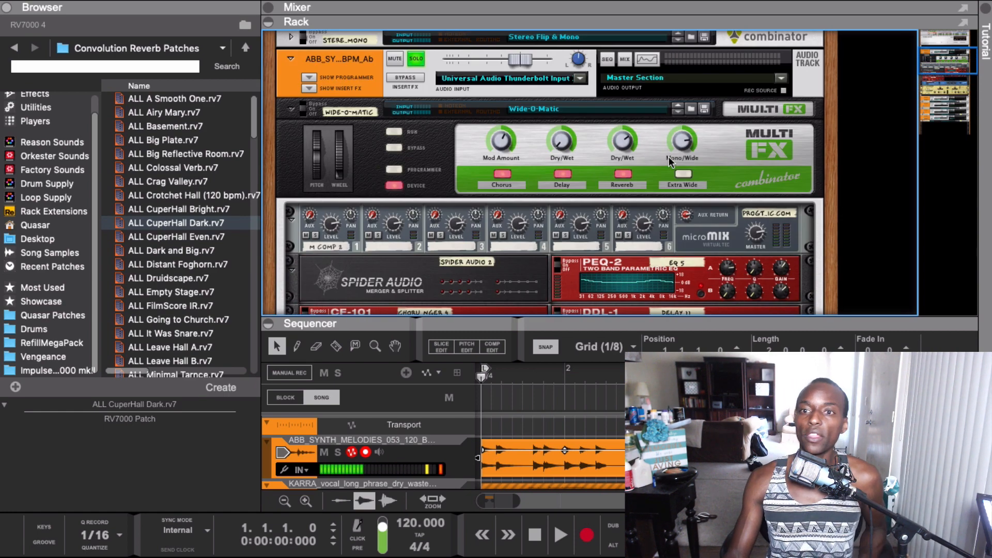
pyautogui.press('space')
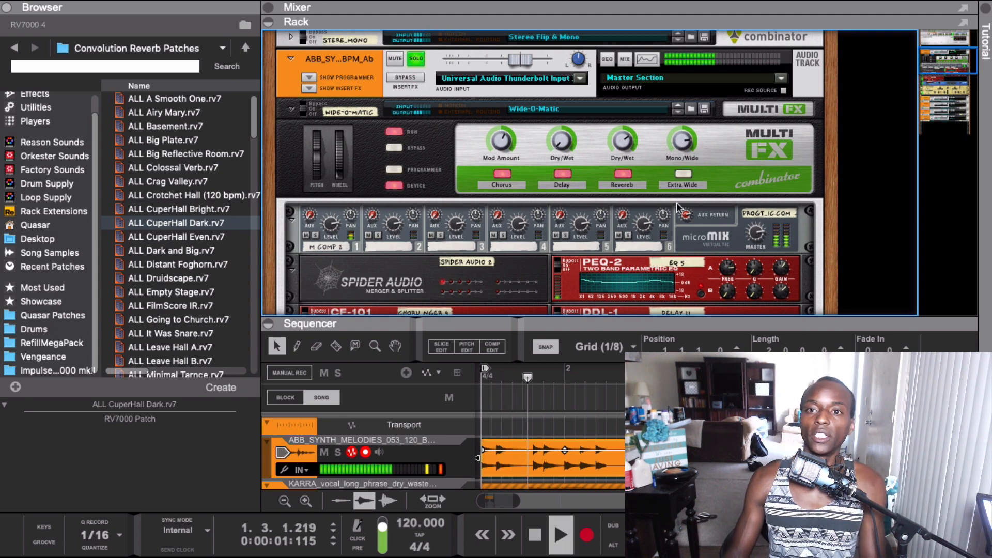
pyautogui.moveTo(682, 143); pyautogui.dragTo(678, 291)
pyautogui.press('space')
pyautogui.click(683, 174)
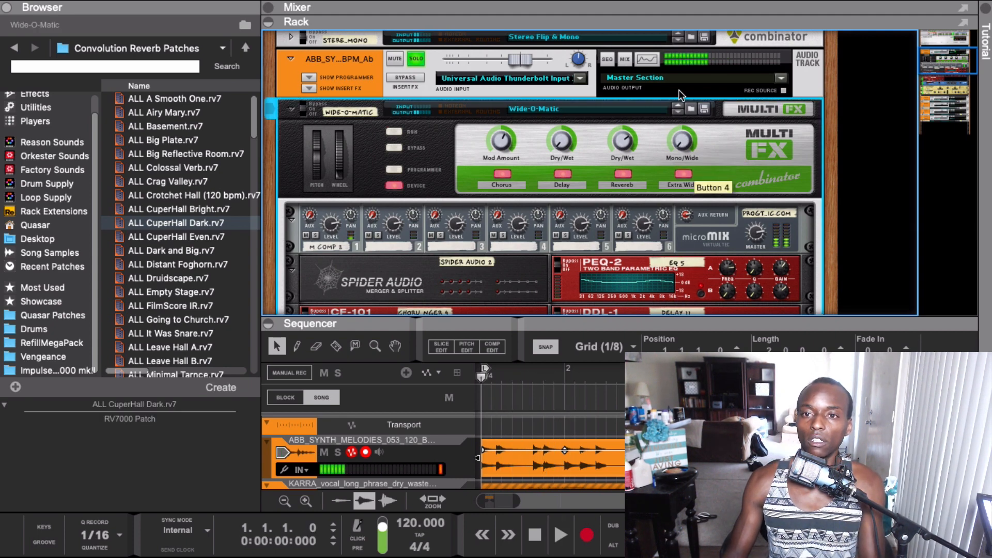
pyautogui.press('space')
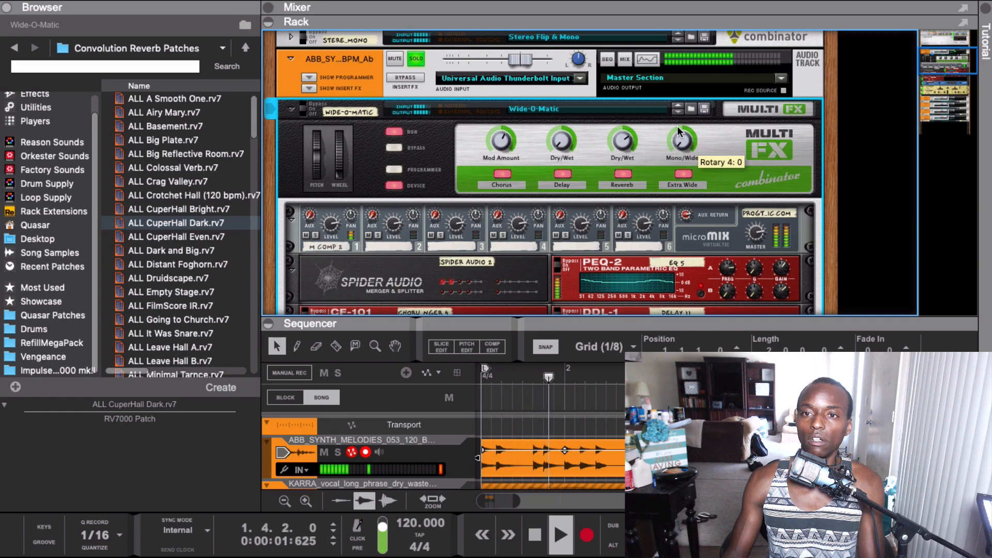
pyautogui.press('space')
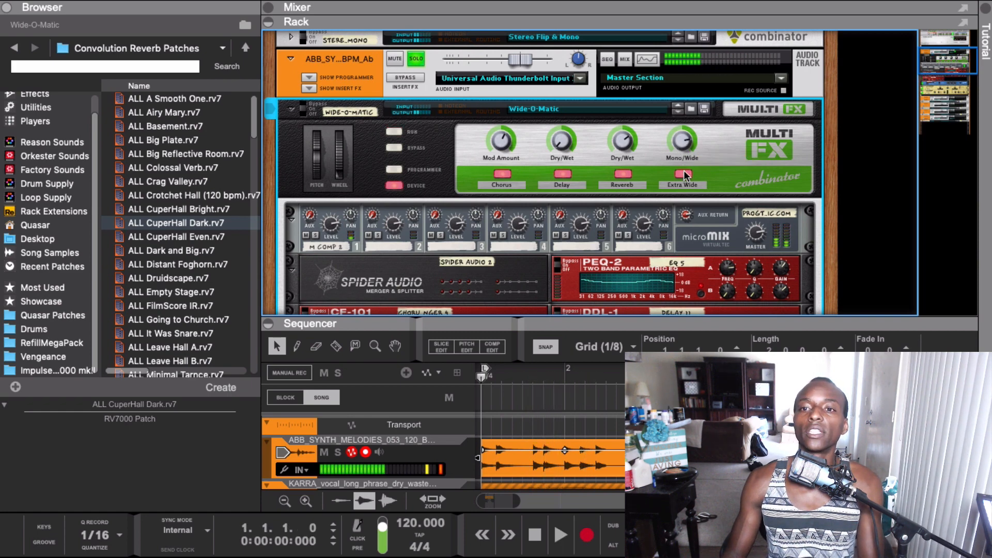
# Enlarge the rack area and toggle Extra Wide off and on while examining the MClass Stereo Imager.
pyautogui.scroll(-10, 506, 189)
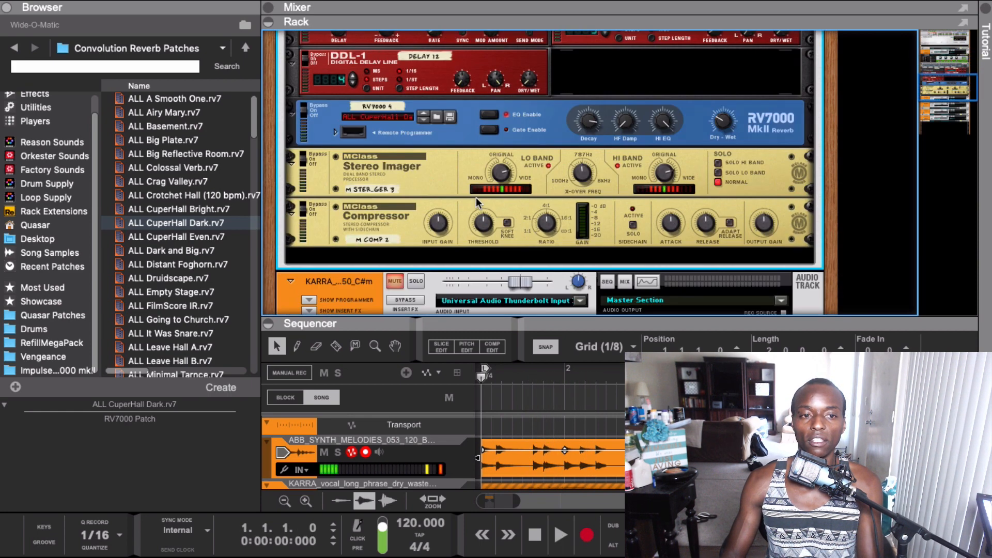
pyautogui.scroll(8, 367, 197)
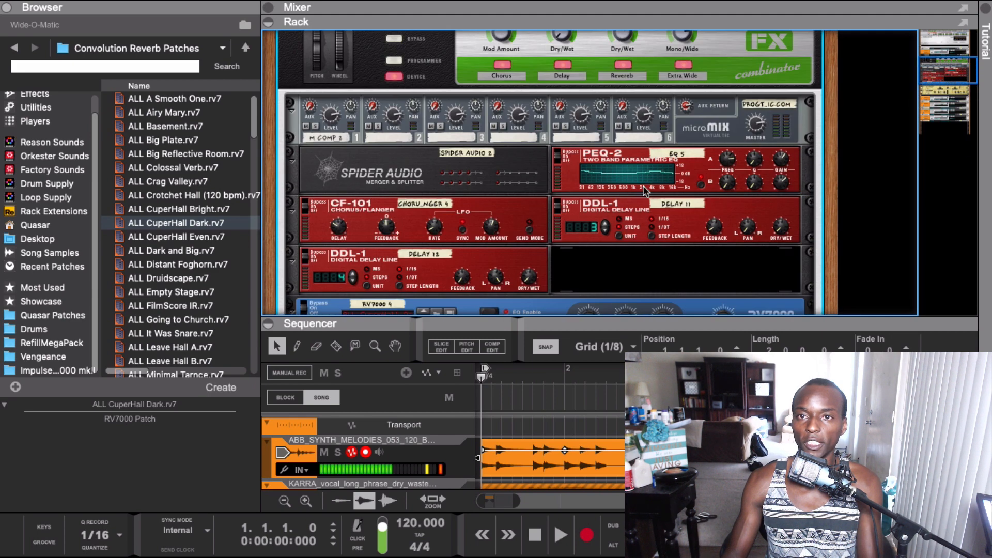
pyautogui.scroll(-1, 491, 202)
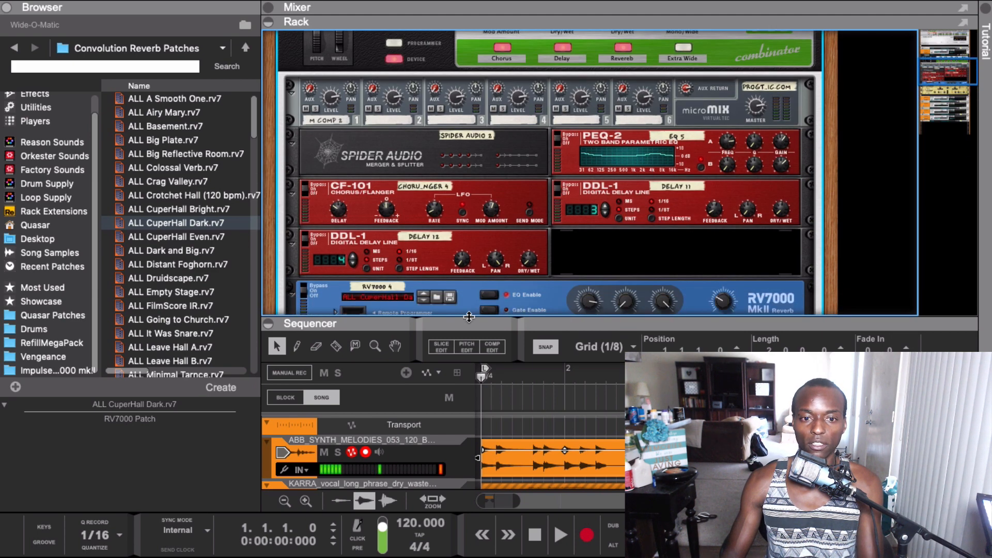
pyautogui.moveTo(468, 367); pyautogui.dragTo(449, 355)
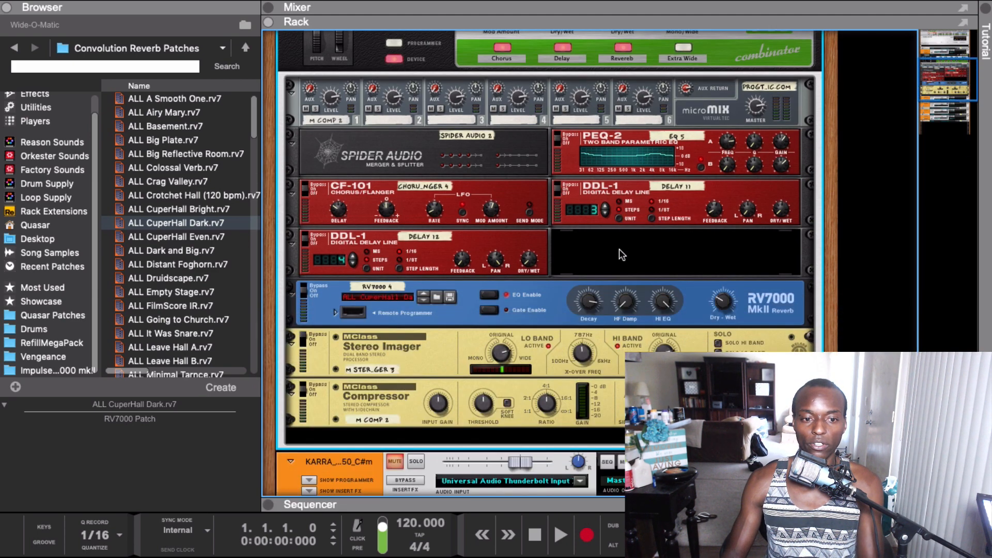
pyautogui.click(336, 366)
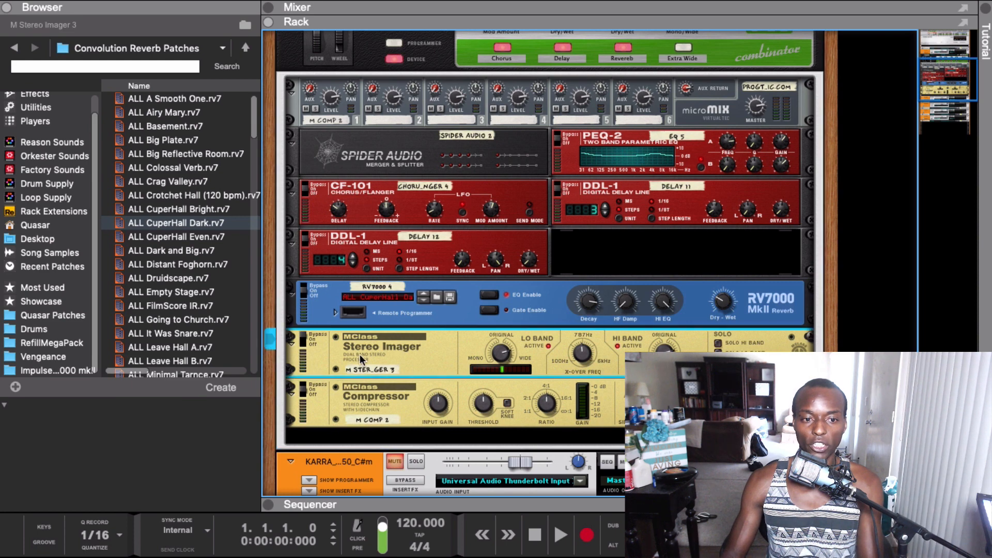
pyautogui.click(683, 46)
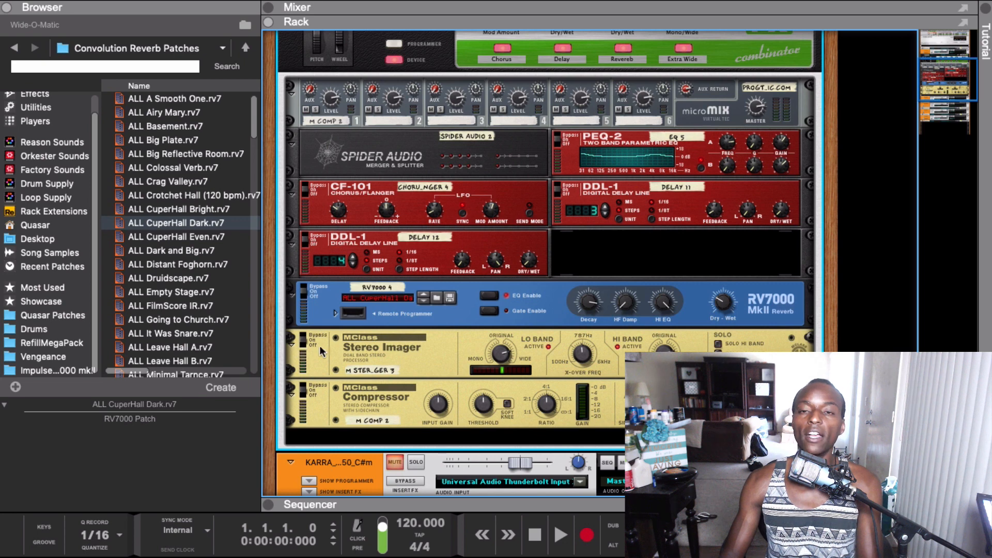
# During playback, turn Mono/Wide down to 0 and raise it to slightly above halfway with Extra Wide on.
pyautogui.scroll(3, 674, 247)
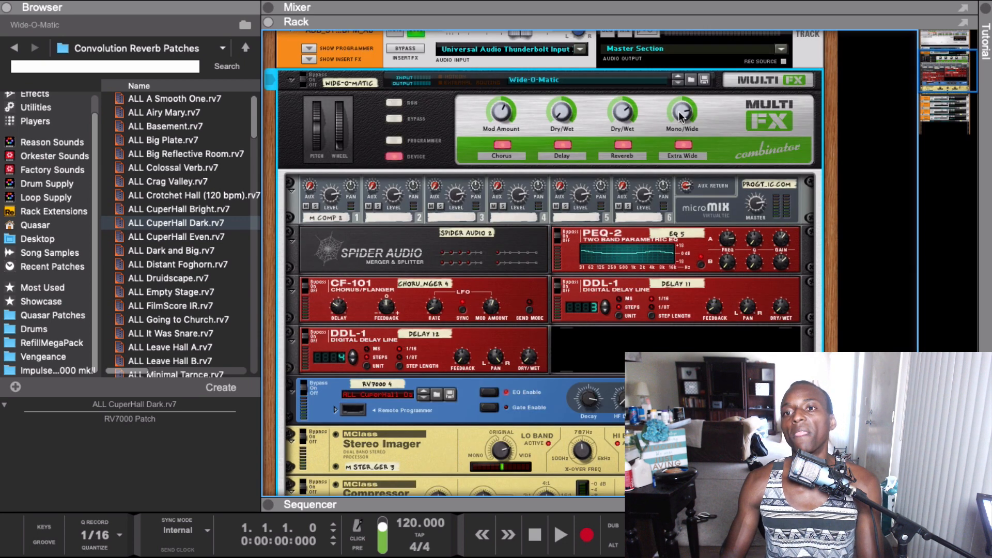
pyautogui.press('space')
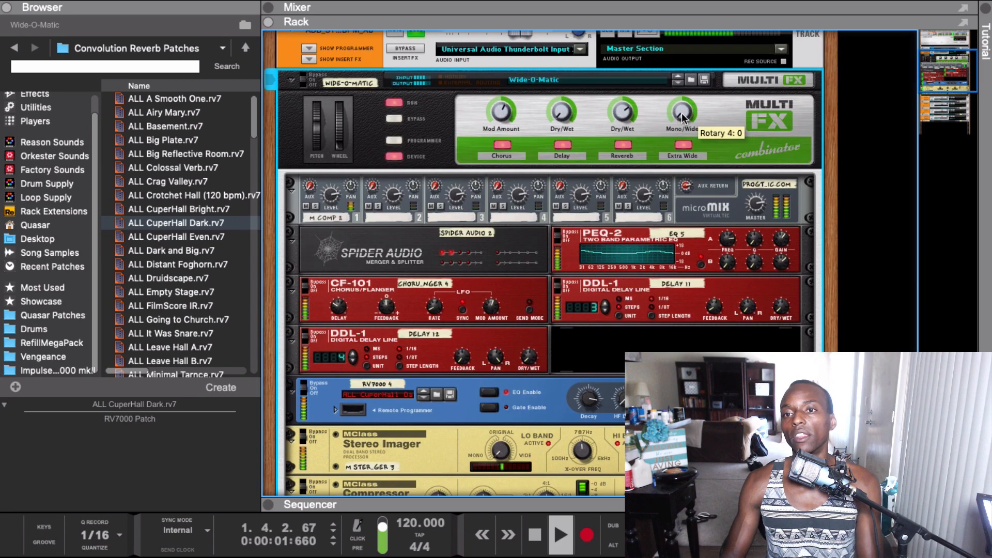
pyautogui.moveTo(681, 113); pyautogui.dragTo(684, 86)
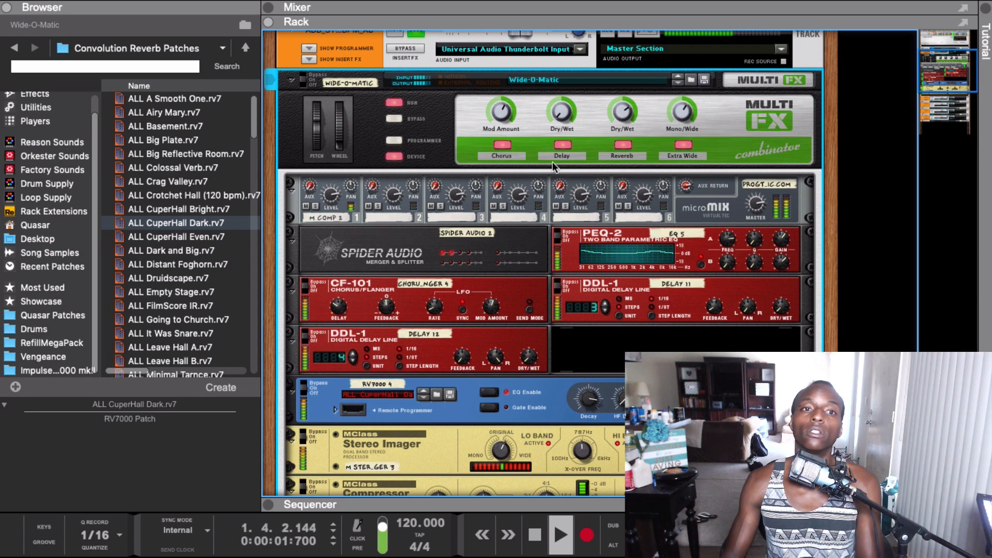
pyautogui.press('space')
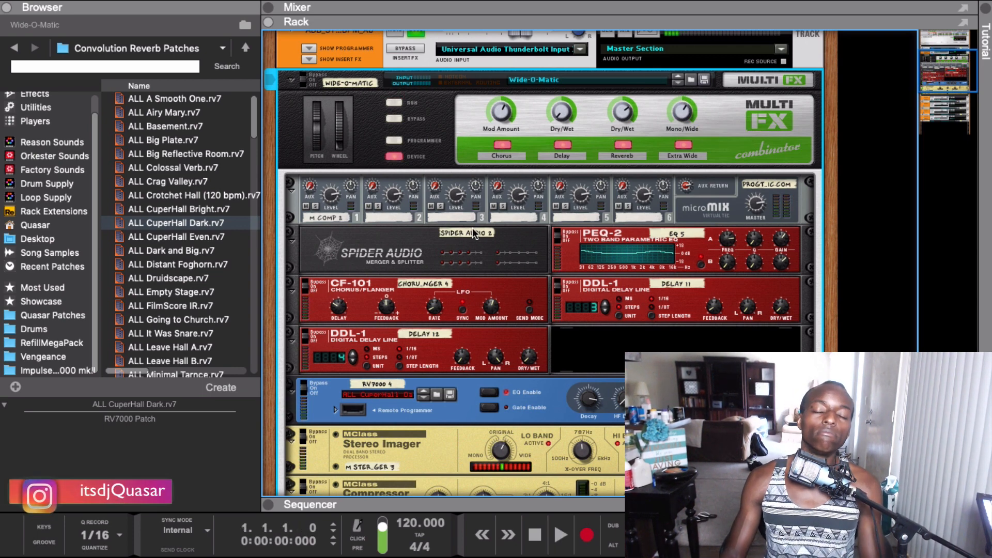
# Collapse the Wide-O-Matic device and take the ABB synth melodies track out of solo.
pyautogui.click(292, 80)
pyautogui.scroll(5, 429, 114)
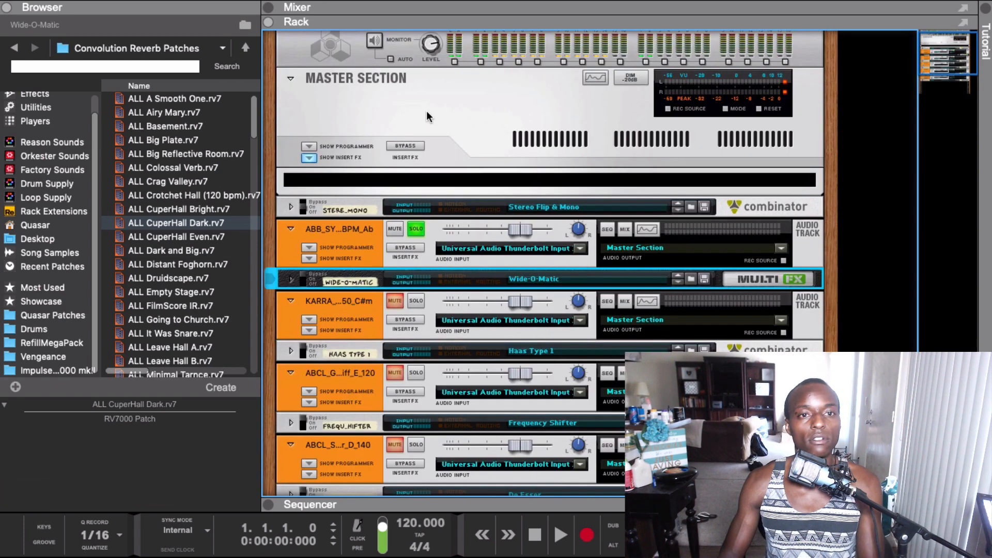
pyautogui.click(416, 230)
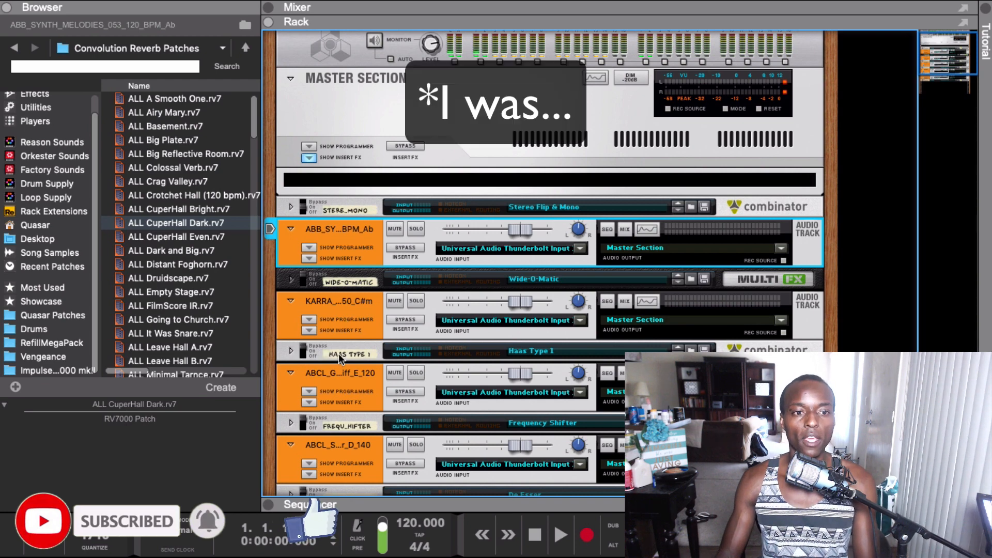
# Create a dub track from the ABB_SYNTH_MELODIES_053 track in the sequencer and show both tracks in the rack.
pyautogui.click(268, 504)
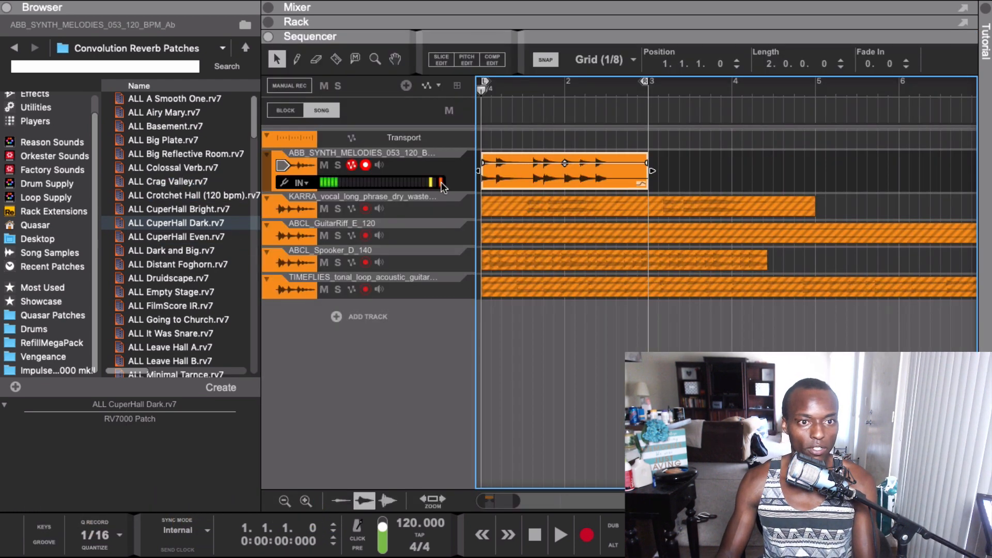
pyautogui.click(547, 190)
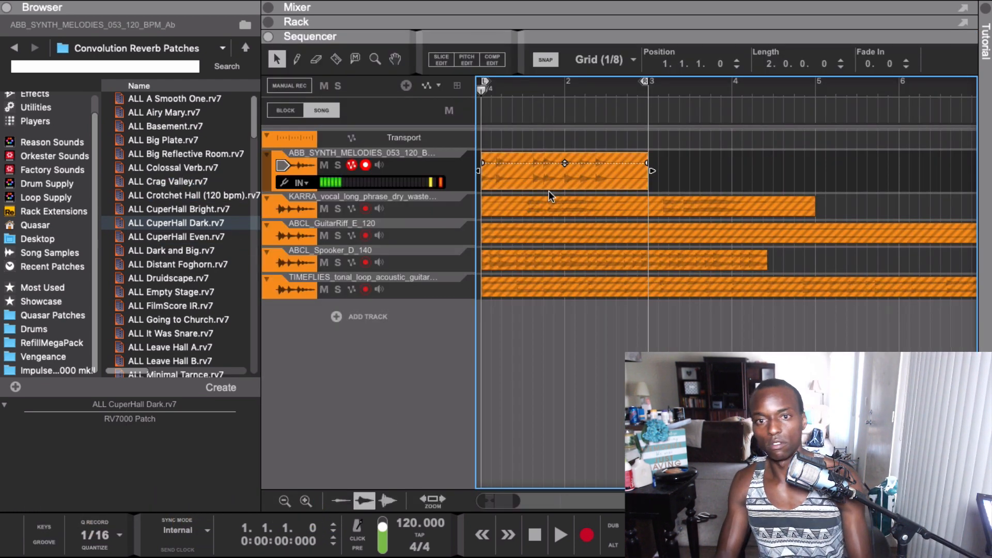
pyautogui.click(544, 206)
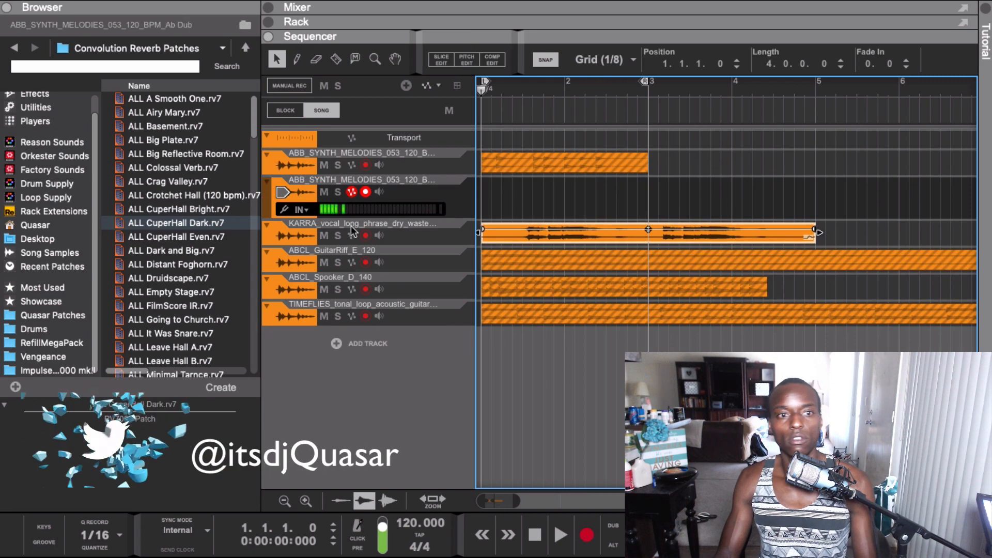
pyautogui.click(290, 193)
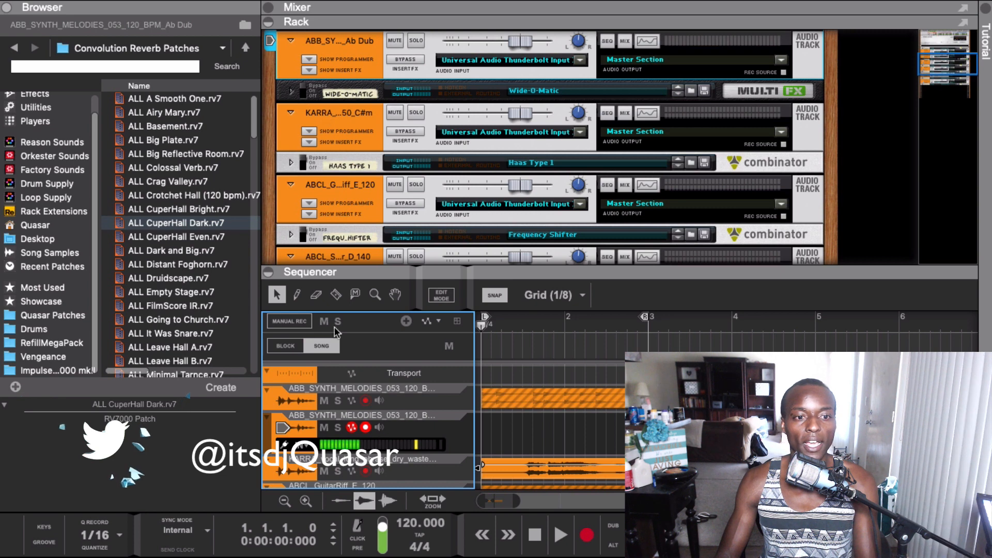
pyautogui.scroll(2, 393, 160)
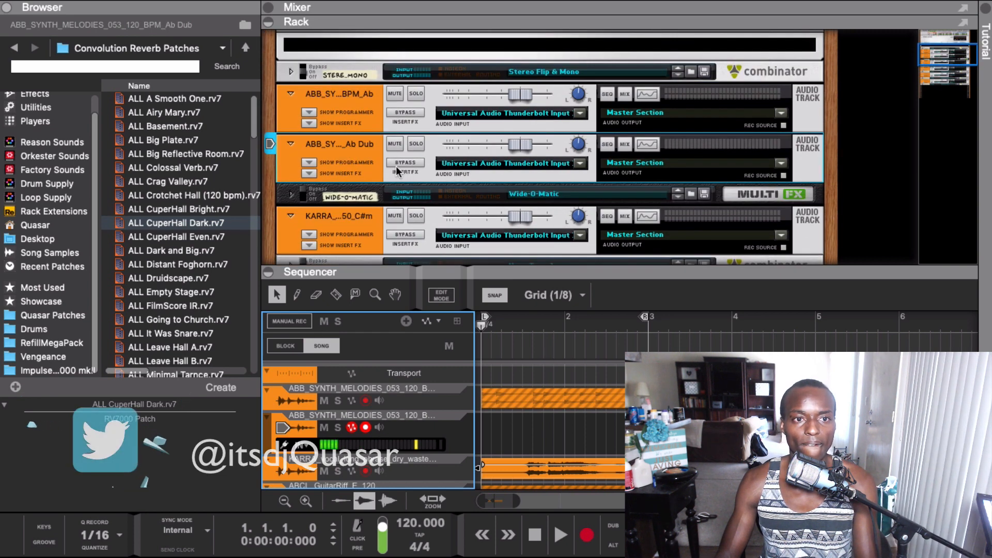
# Delete the dub track of ABB_SYNTH_MELODIES_053, keeping the original synth track and its Wide-O-Matic device.
pyautogui.click(354, 199)
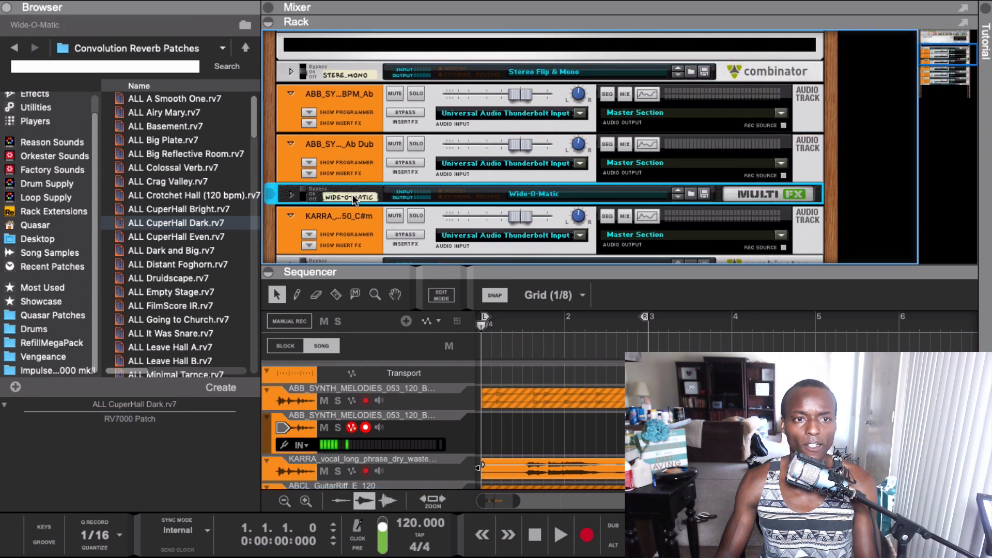
pyautogui.scroll(-1, 615, 402)
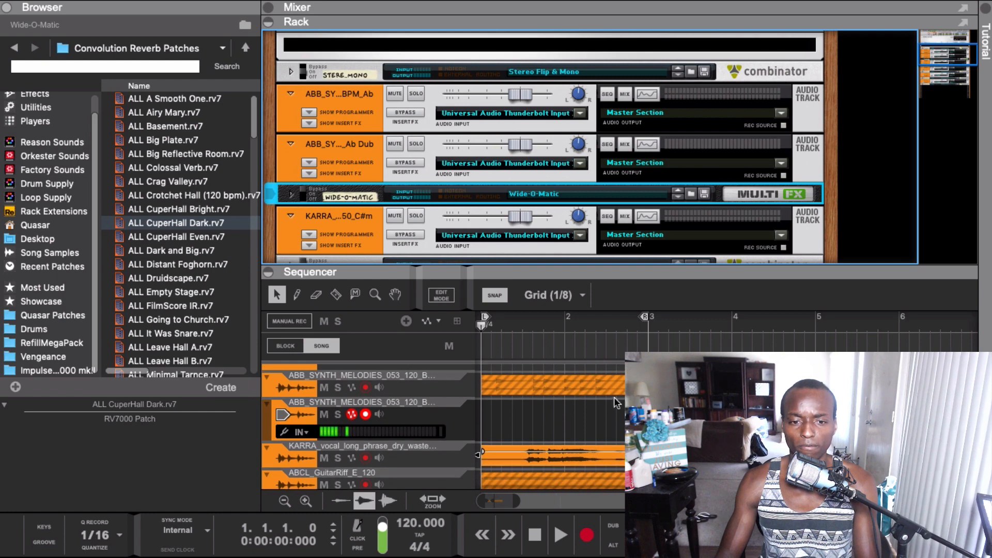
pyautogui.click(298, 414)
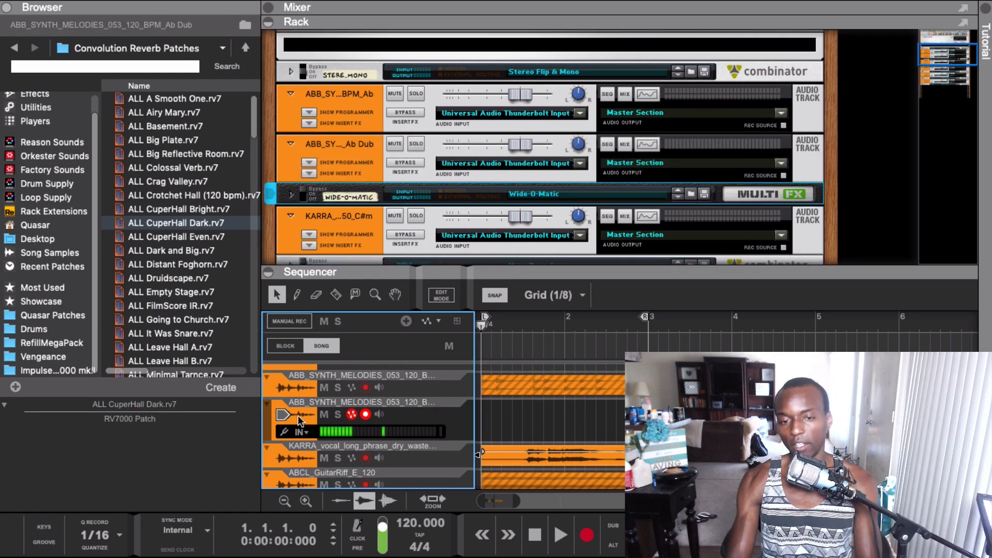
pyautogui.press('Delete')
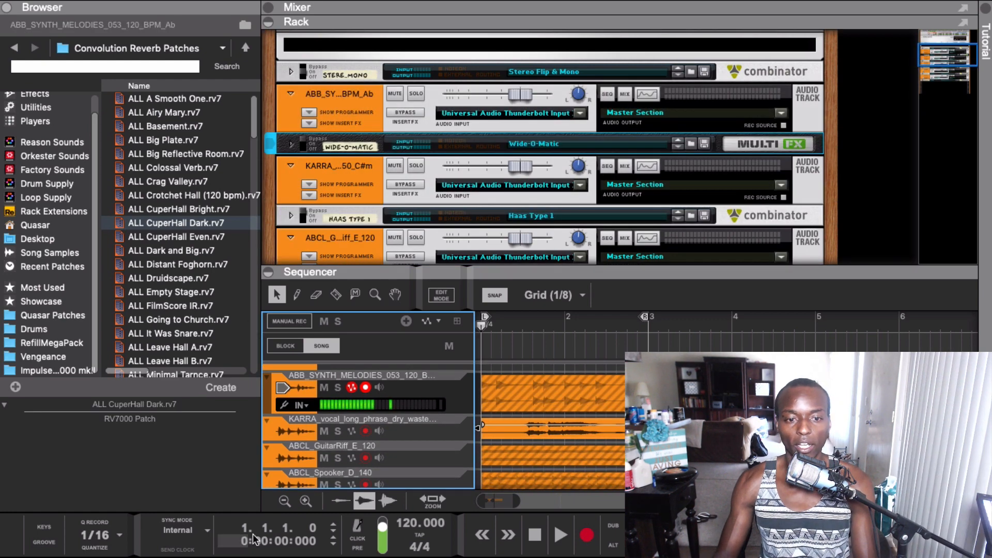
# Set the loop locators around the KARRA vocal long phrase clip and play it back from the start.
pyautogui.click(367, 178)
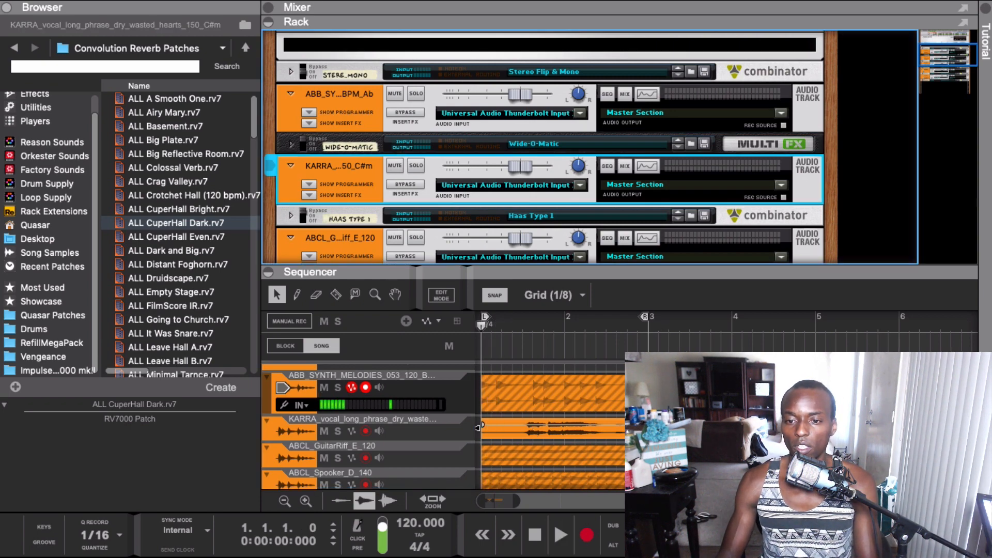
pyautogui.click(532, 427)
pyautogui.press('super+l')
pyautogui.press('space')
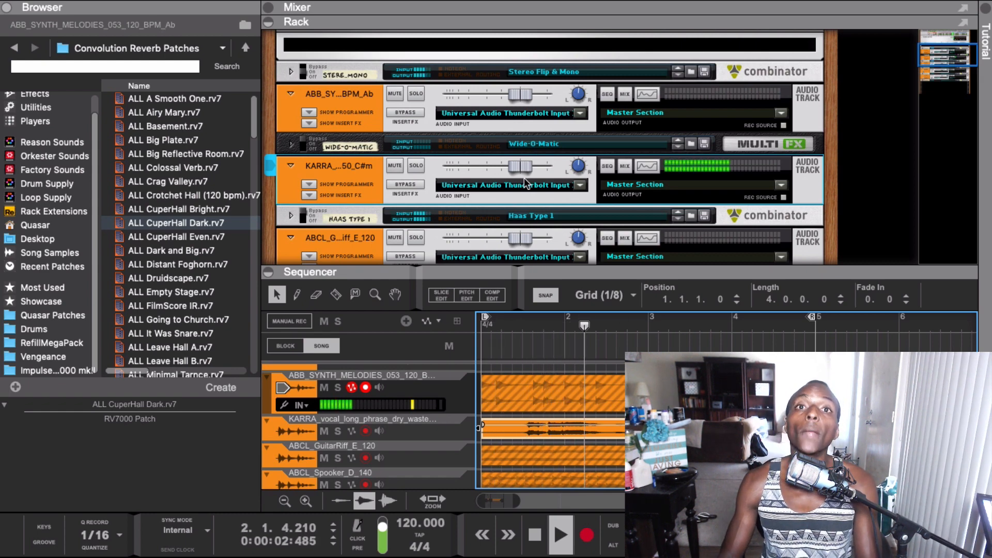
pyautogui.press('space')
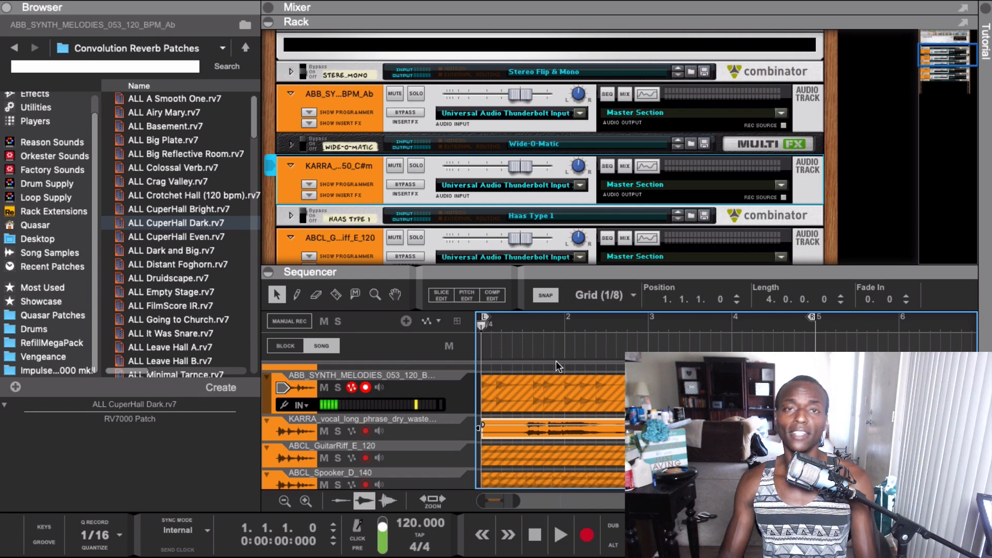
pyautogui.press('space')
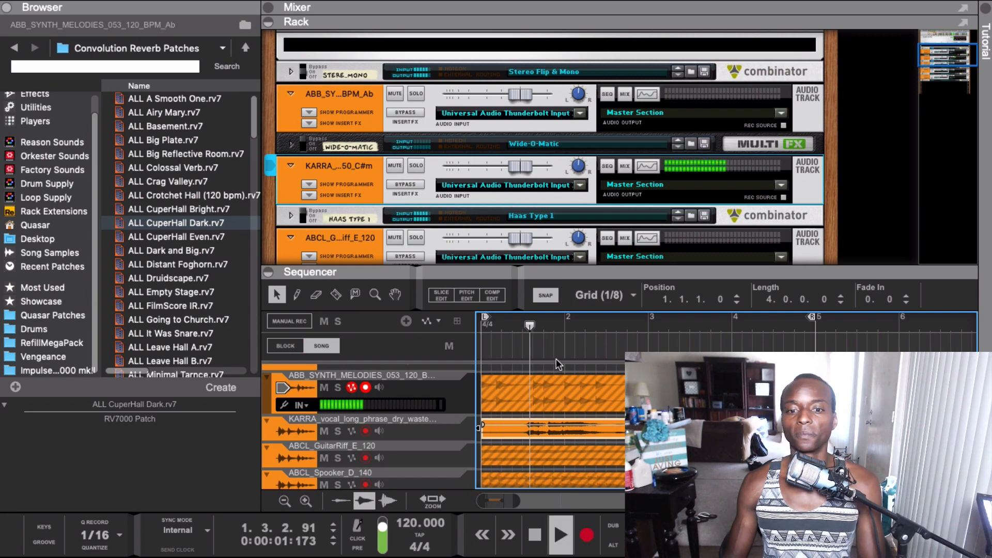
# Focus the KARRA vocal track, select its Haas Type 1 Combinator and stop playback.
pyautogui.click(298, 433)
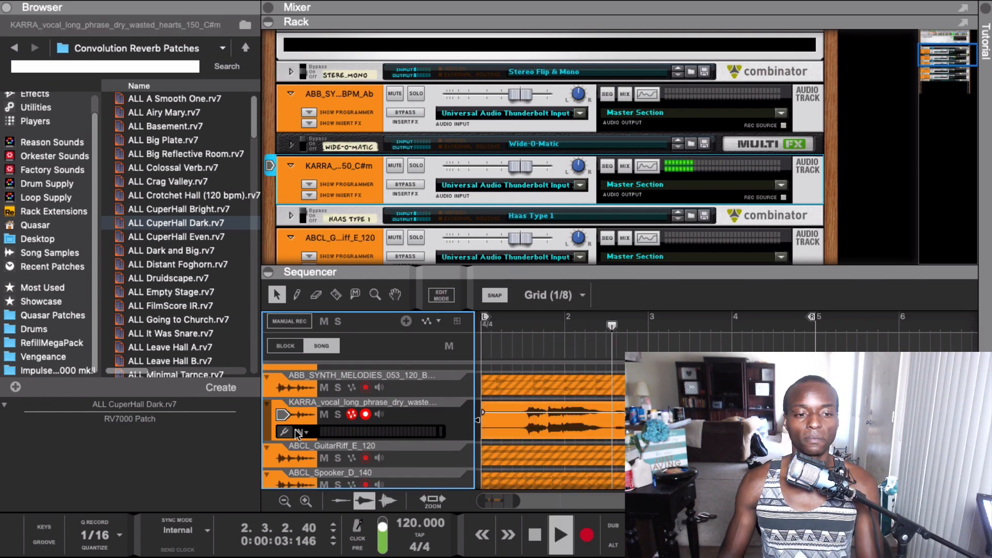
pyautogui.scroll(-1, 340, 188)
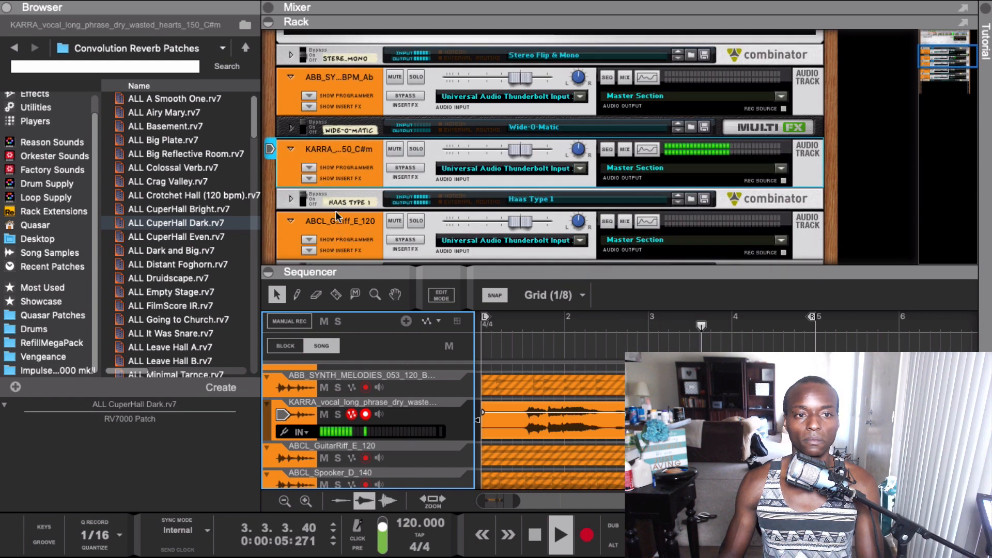
pyautogui.click(336, 209)
pyautogui.press('space')
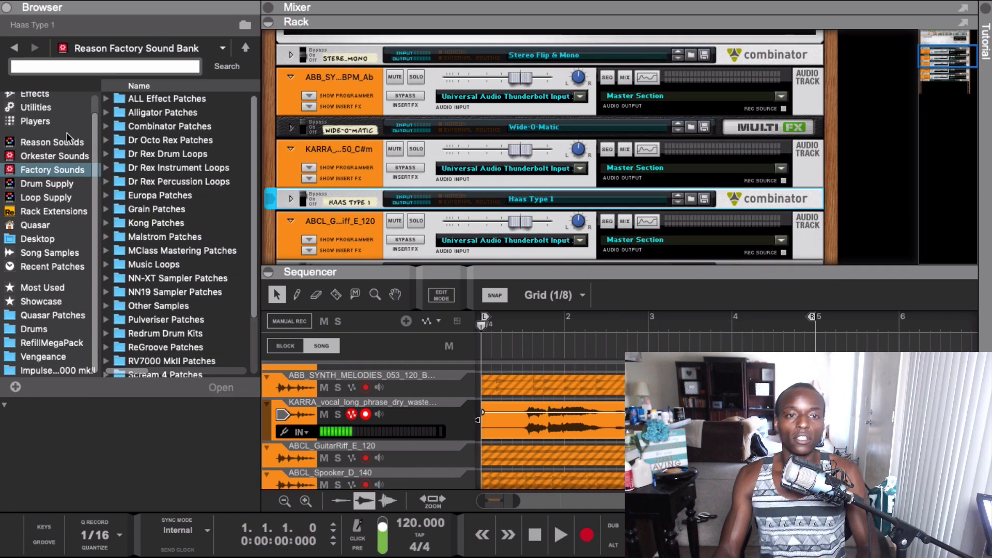
# Search the Reason Factory Sound Bank for "haas" and highlight the Haas Type 1.cmb patch.
pyautogui.click(176, 139)
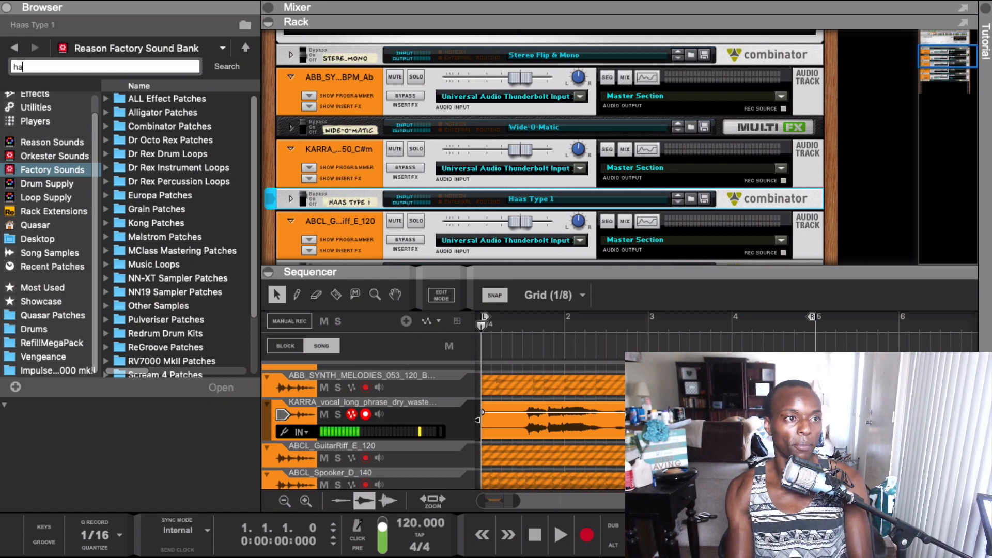
pyautogui.write('as')
pyautogui.press('Return')
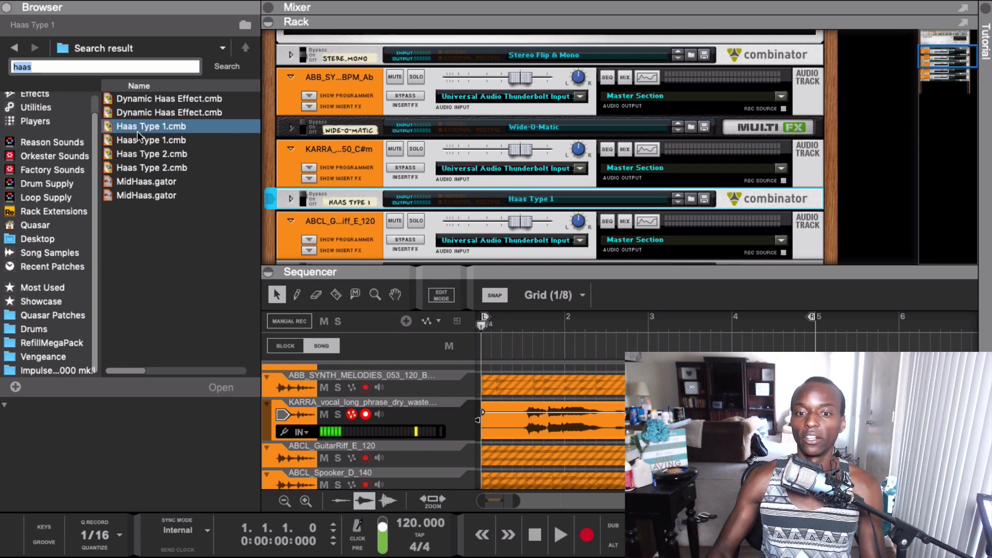
pyautogui.click(142, 141)
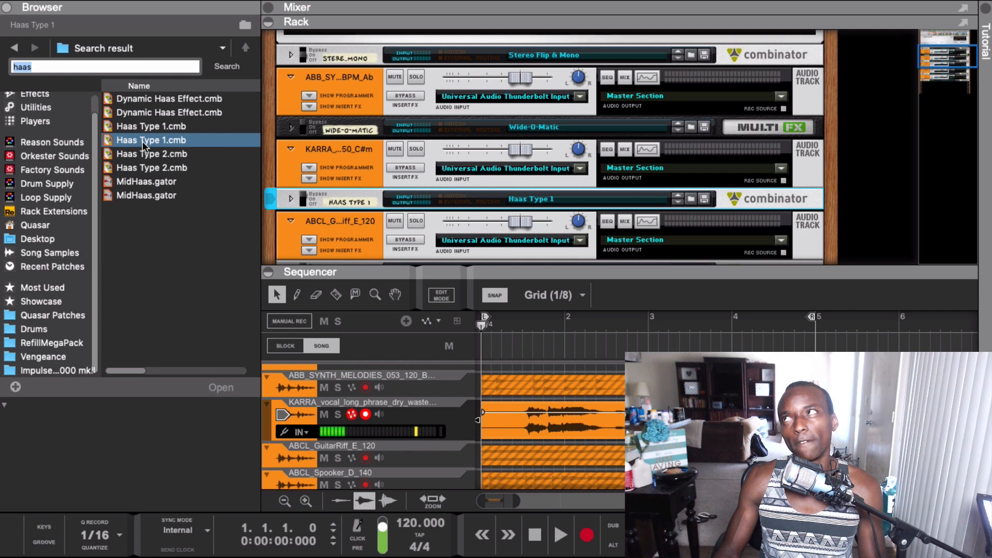
# Hide the browser and unfold the Haas Type 1 Combinator beneath the KARRA vocal track.
pyautogui.click(571, 423)
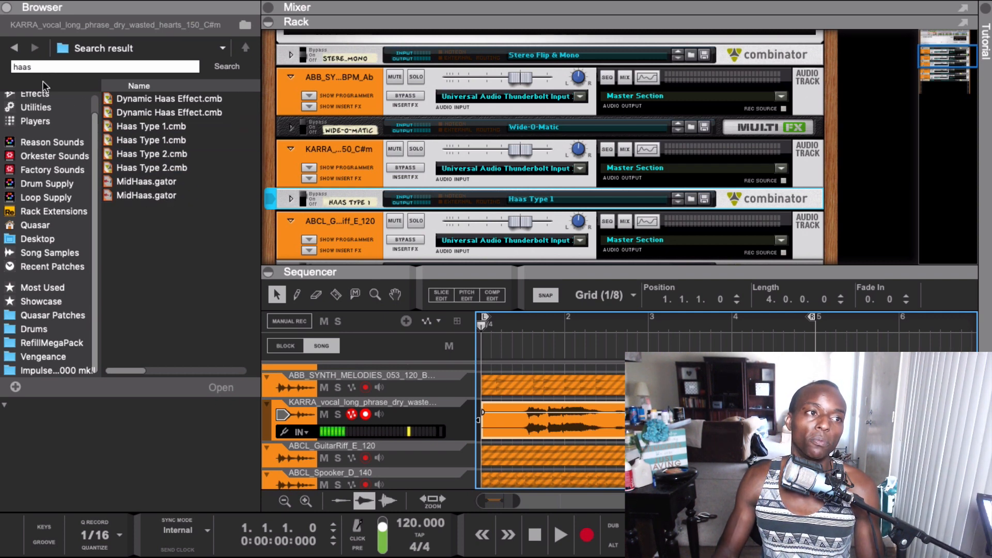
pyautogui.click(7, 7)
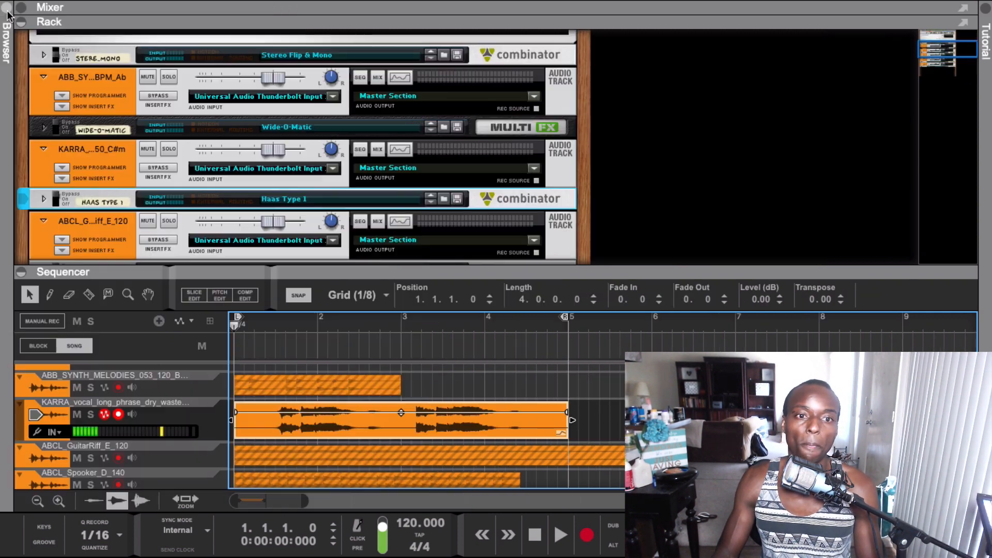
pyautogui.click(44, 200)
pyautogui.scroll(-1, 374, 192)
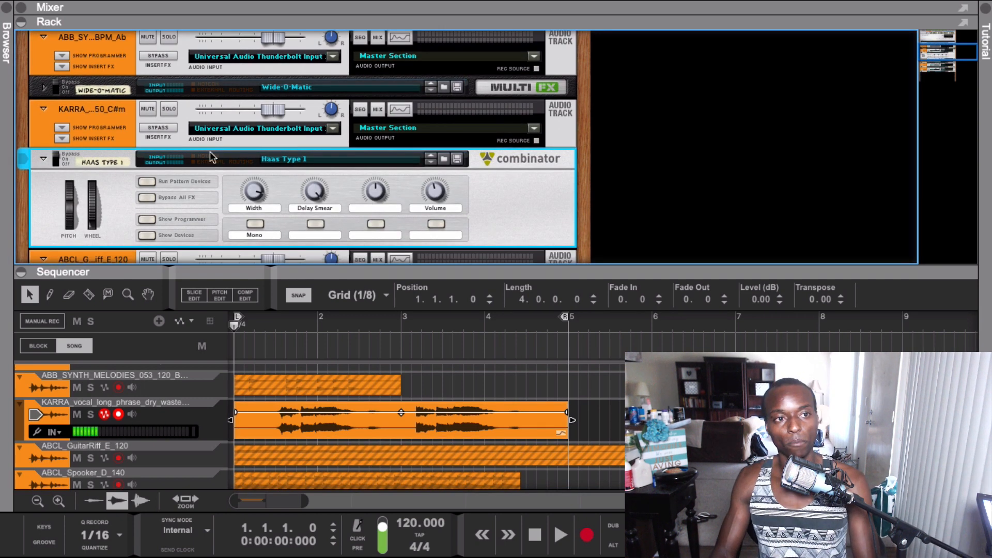
# Solo the KARRA vocal track and play it through the Haas Type 1 effect.
pyautogui.click(169, 108)
pyautogui.click(565, 345)
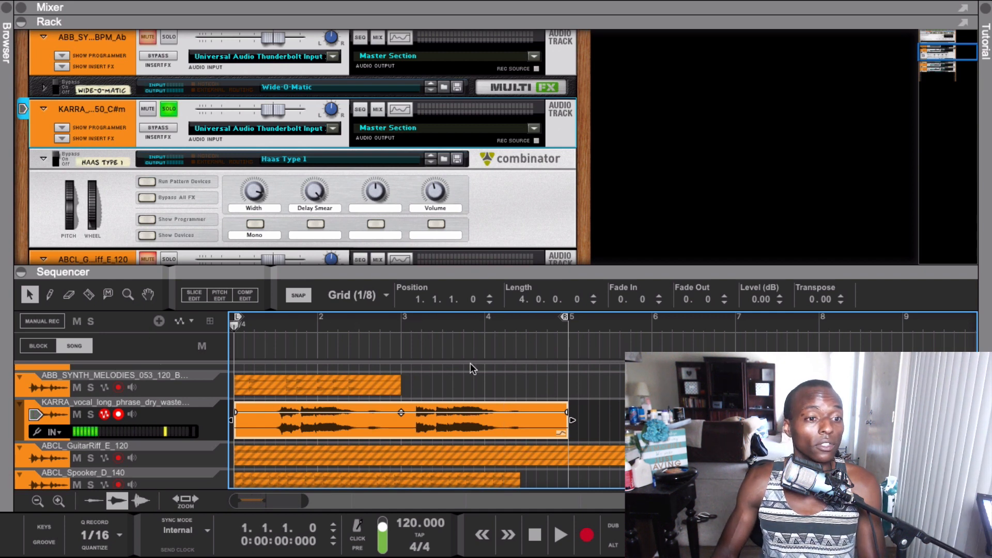
pyautogui.press('space')
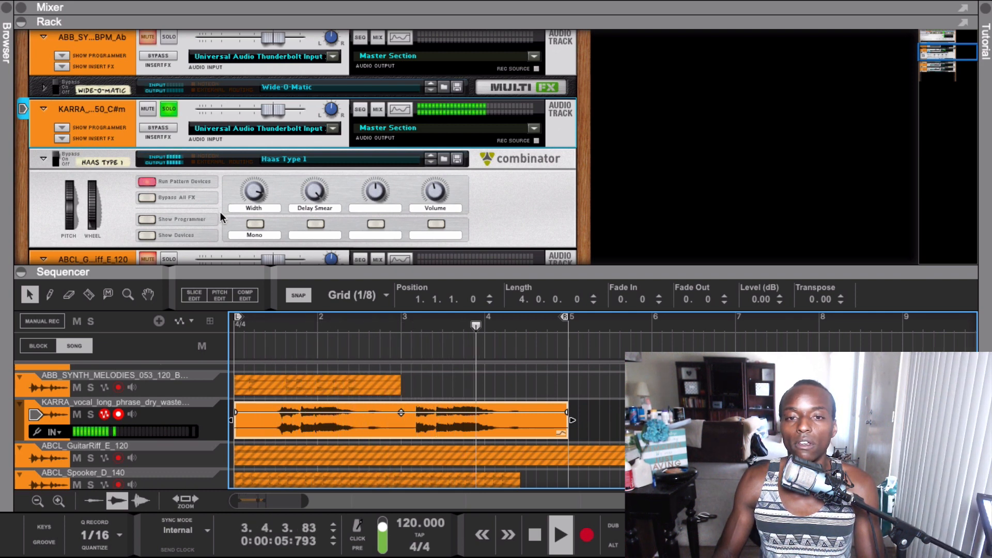
pyautogui.press('space')
# Set the Haas Type 1 Combinator to Bypass and play the soloed vocal for comparison.
pyautogui.click(76, 170)
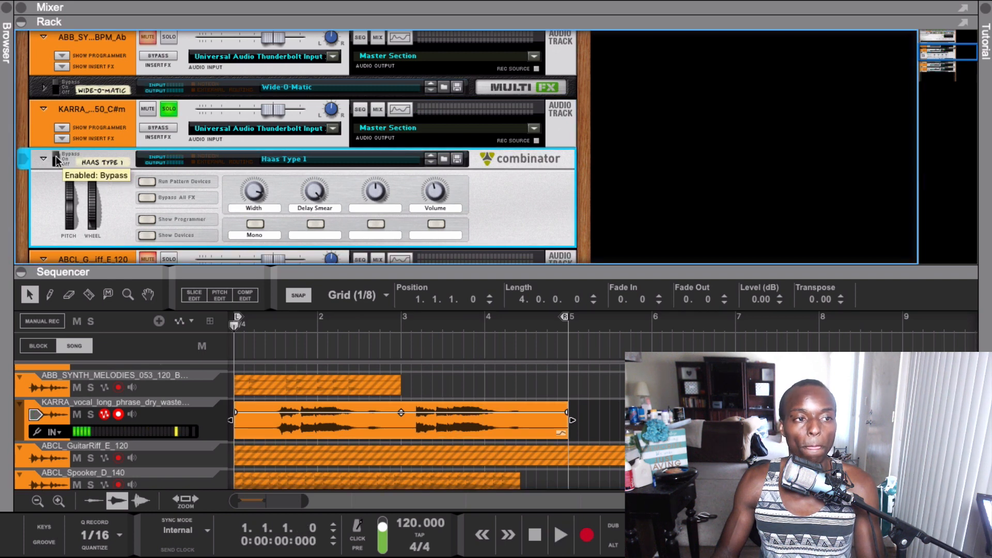
pyautogui.press('space')
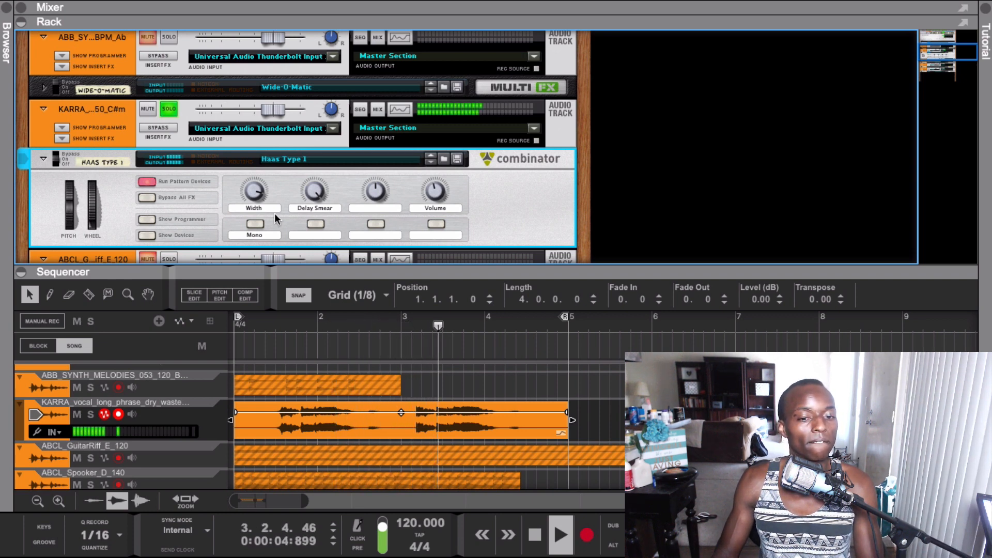
pyautogui.press('space')
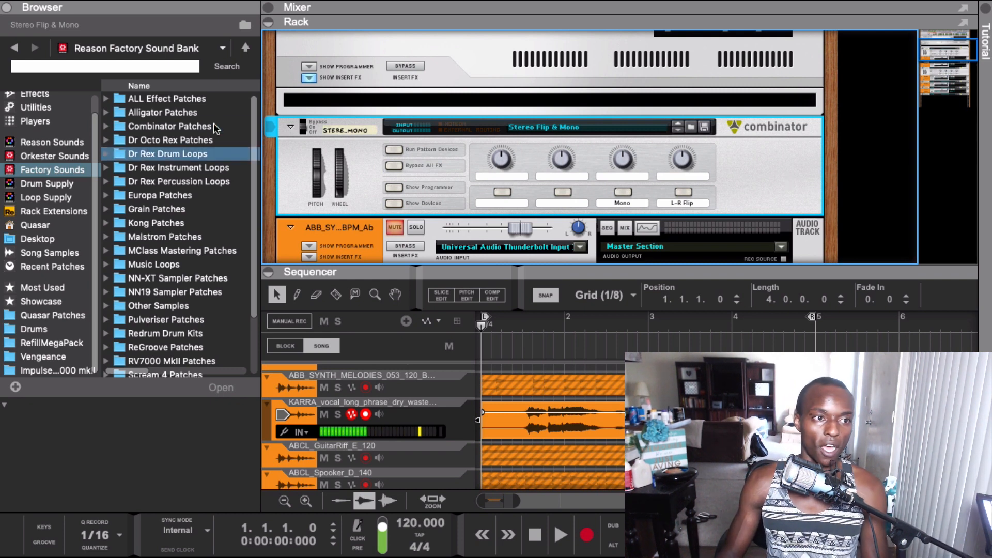
# Search the Reason Factory Sound Bank for "stereo mono" and select the Stereo Flip & Mono.cmb patch.
pyautogui.doubleClick(360, 132)
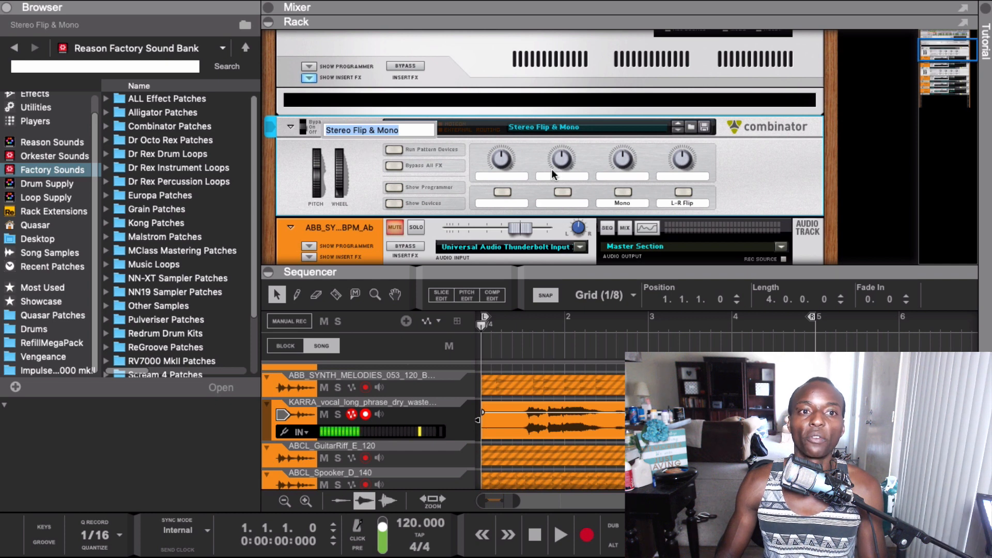
pyautogui.press('Return')
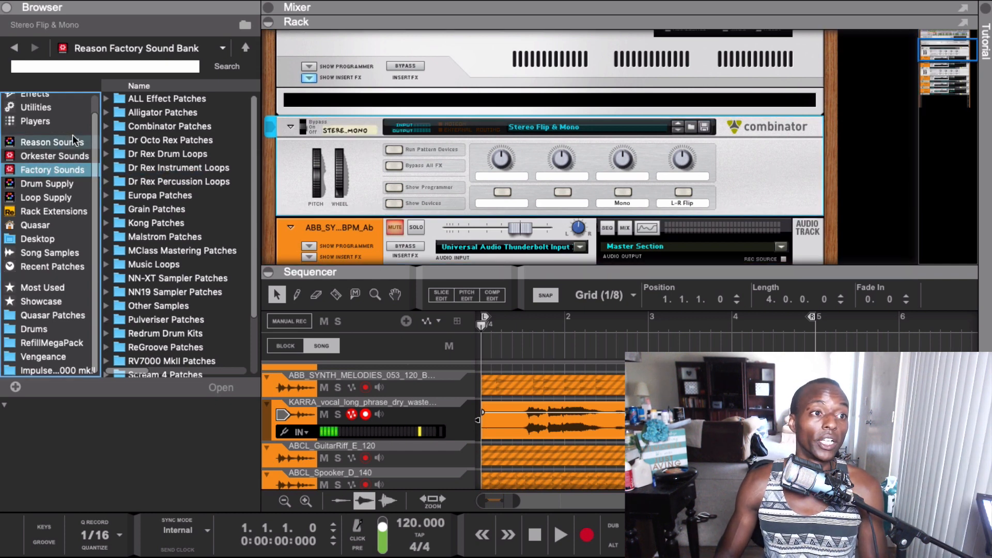
pyautogui.click(75, 69)
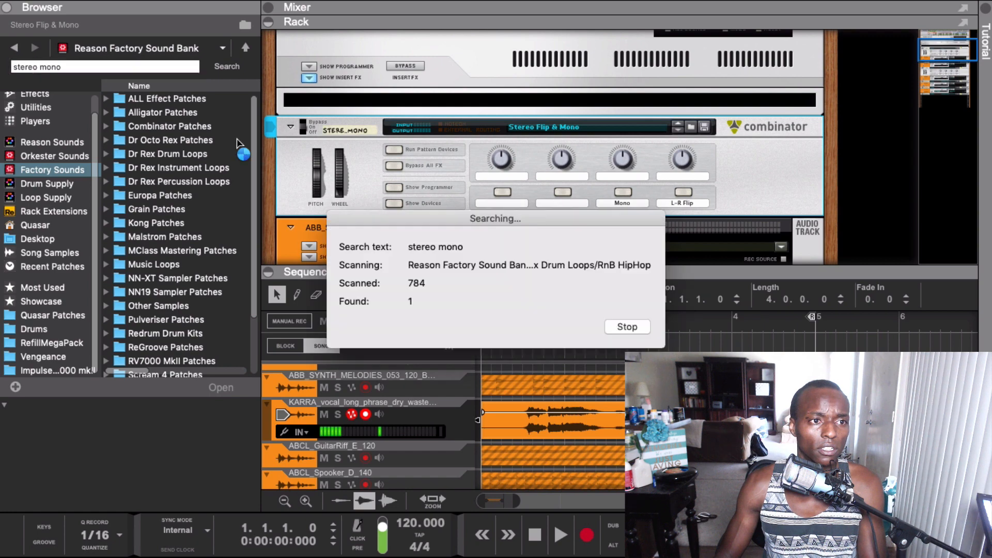
pyautogui.click(119, 126)
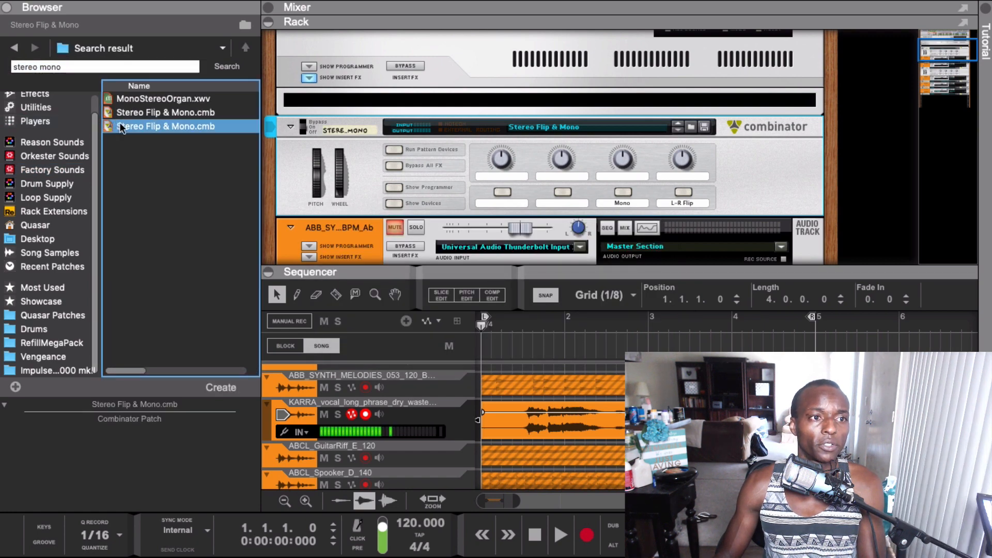
# Flip the rack to examine how Stereo Flip & Mono is cabled into the Master Section inserts, and return to the front.
pyautogui.click(377, 156)
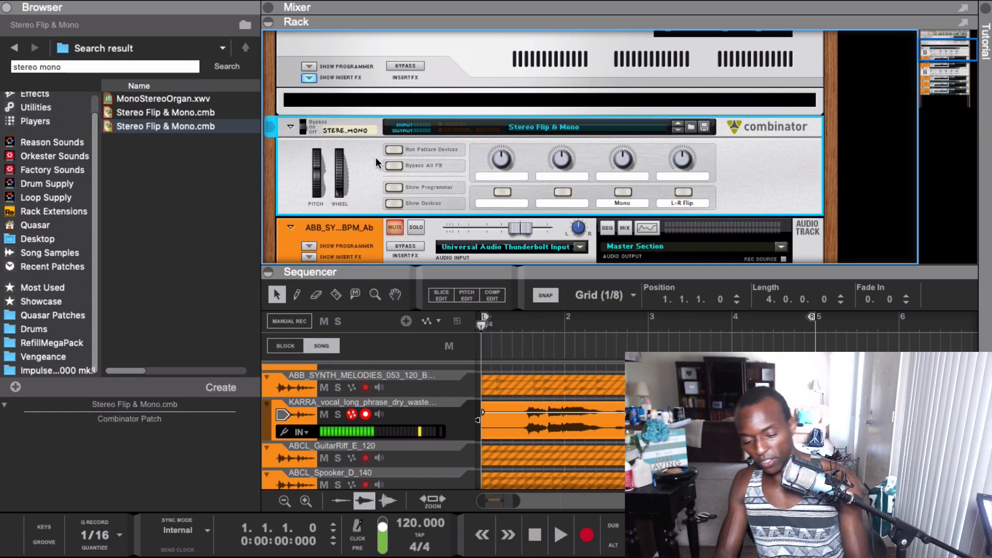
pyautogui.press('Tab')
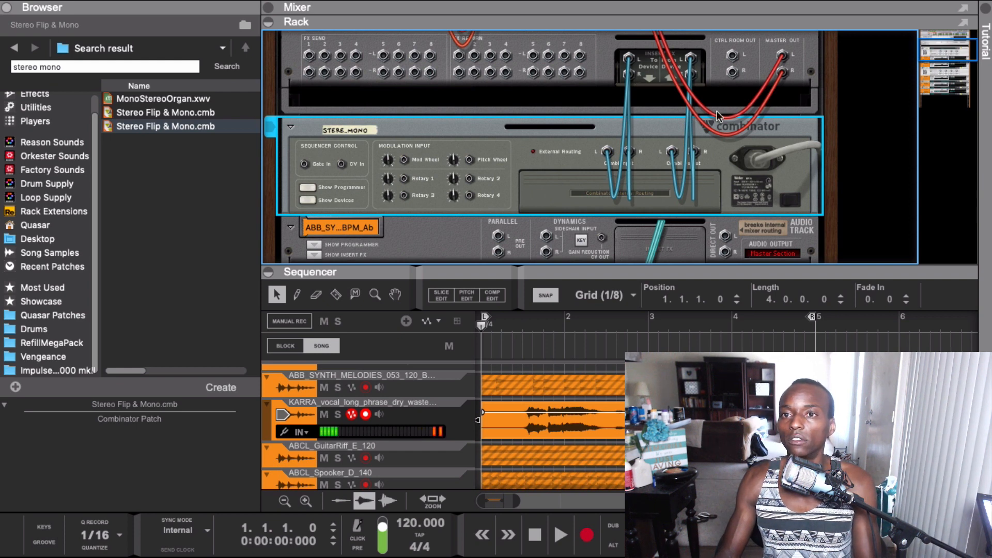
pyautogui.scroll(4, 717, 110)
pyautogui.click(650, 127)
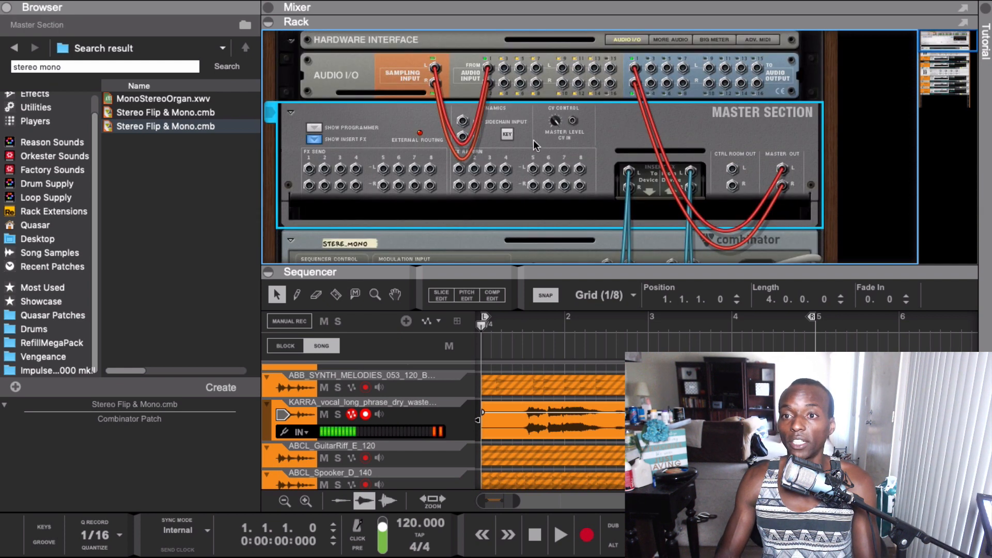
pyautogui.scroll(-1, 646, 196)
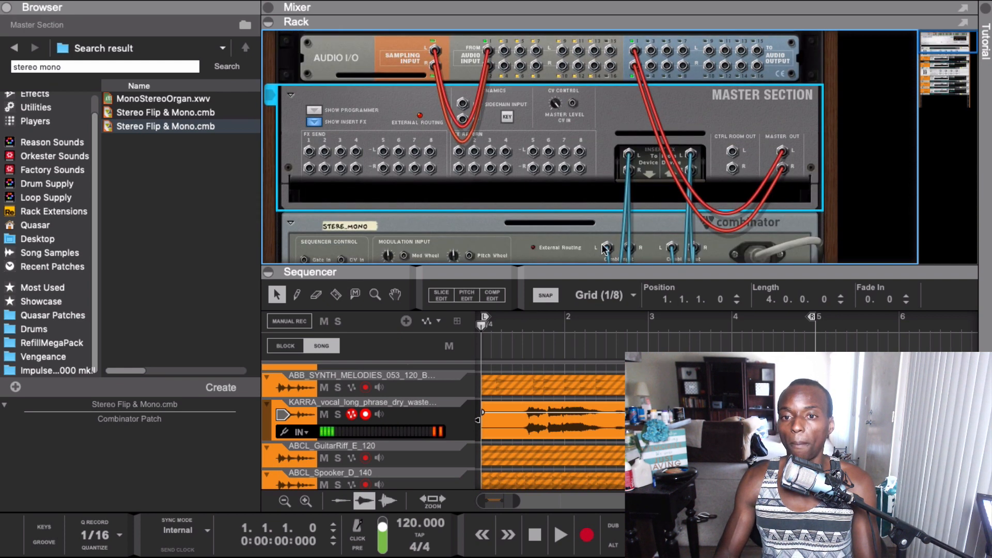
pyautogui.press('Tab')
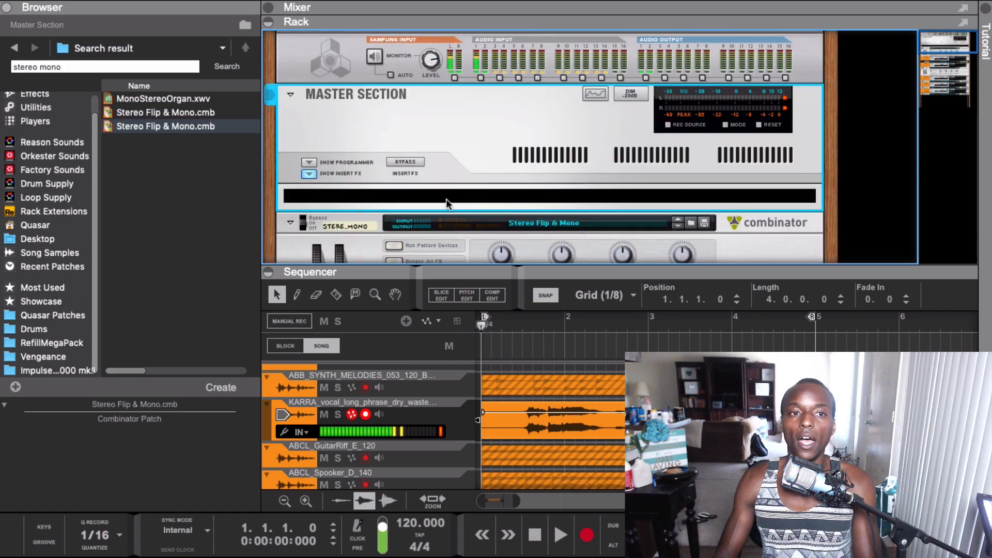
# Map the Mono button of the Stereo Flip & Mono Combinator to keyboard key N.
pyautogui.scroll(-3, 618, 208)
pyautogui.rightClick(625, 208)
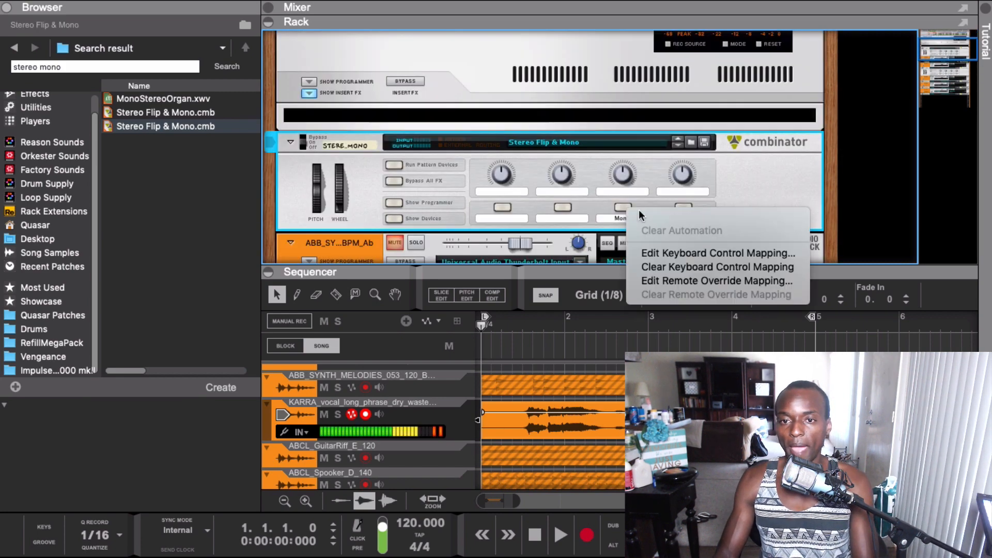
pyautogui.click(632, 152)
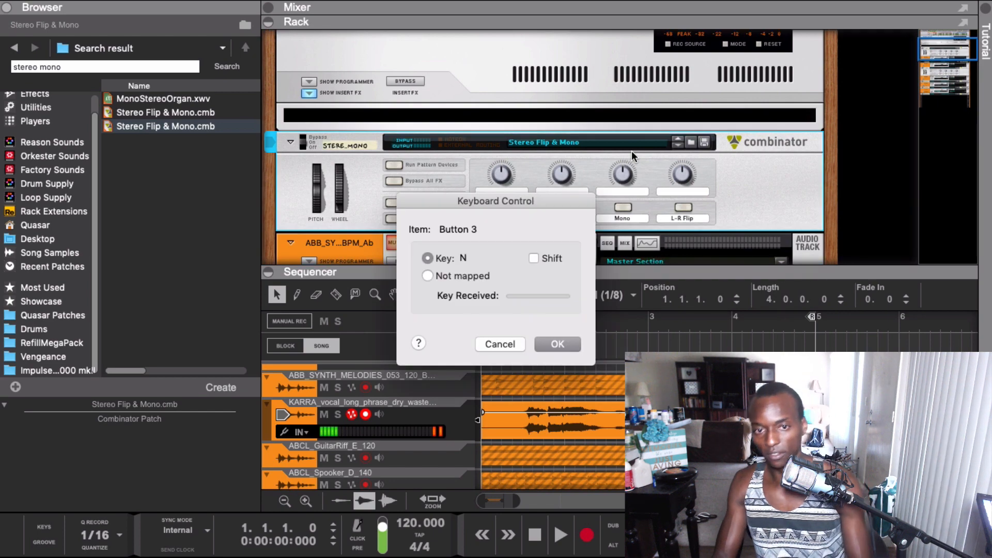
pyautogui.press('n')
pyautogui.click(545, 345)
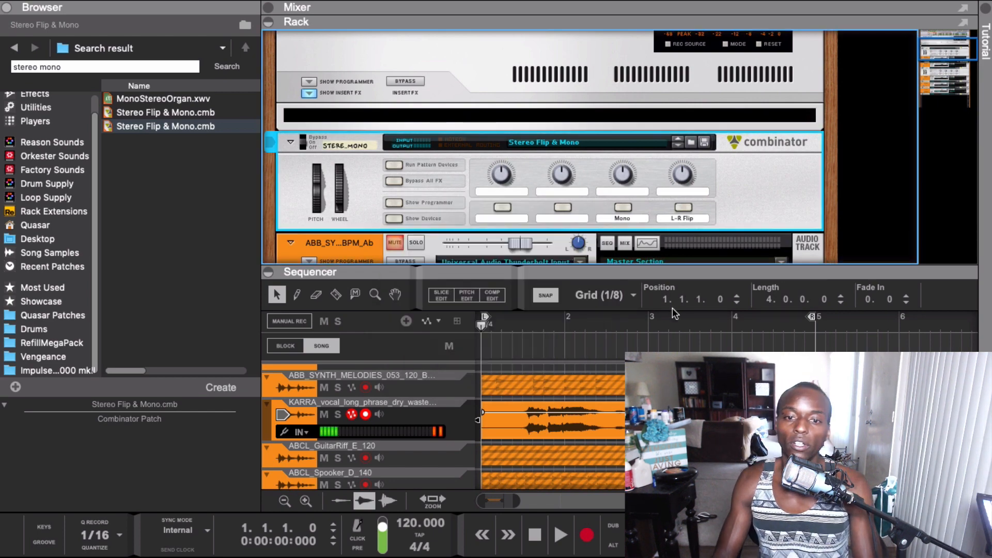
# Expand the sequencer with the browser hidden, and play the soloed vocal loop to compare it in stereo and mono.
pyautogui.press('F6')
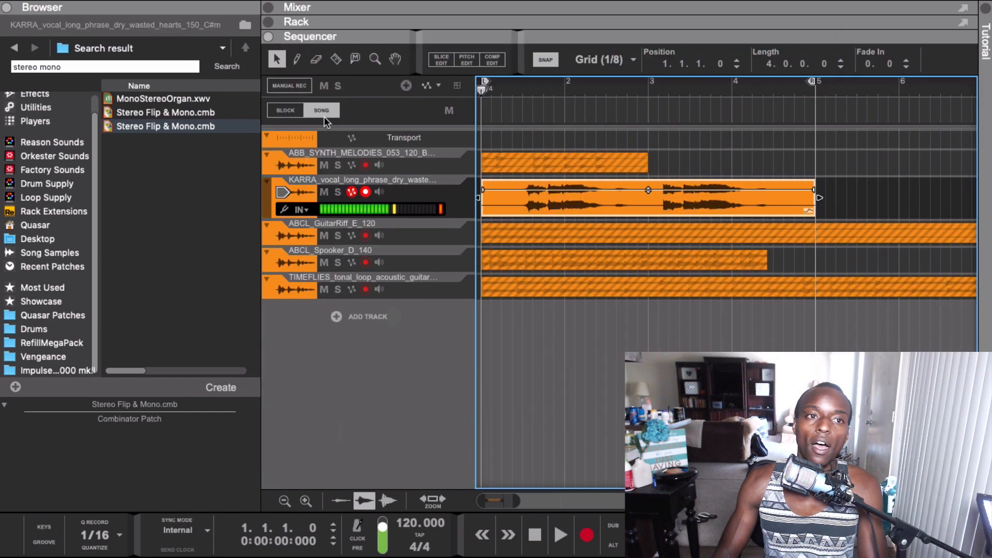
pyautogui.click(6, 7)
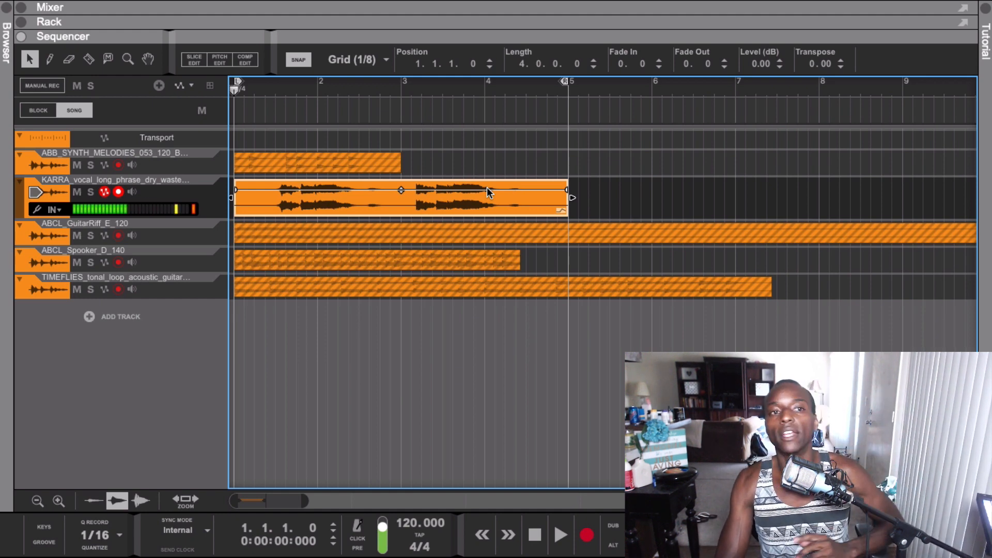
pyautogui.press('space')
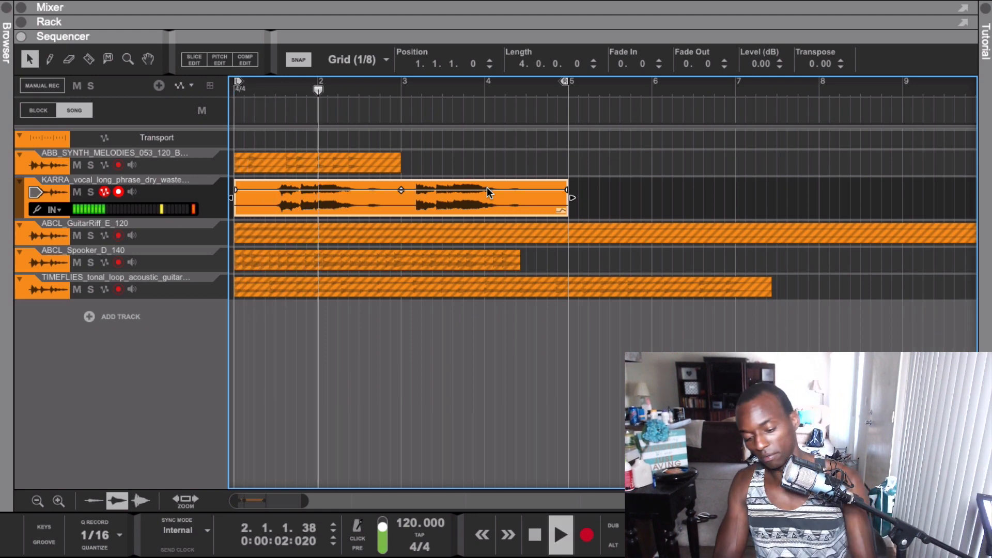
pyautogui.press('space')
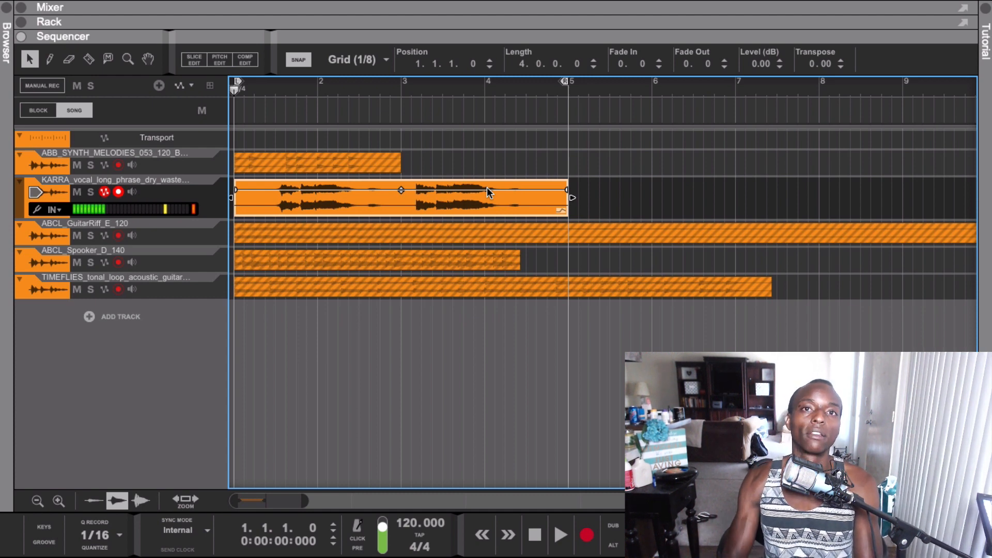
pyautogui.press('space')
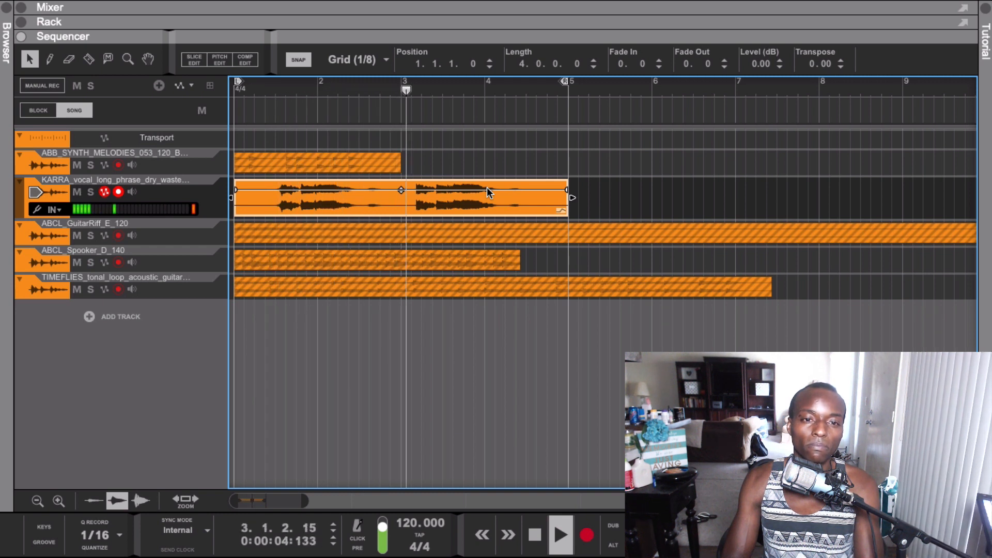
pyautogui.press('space')
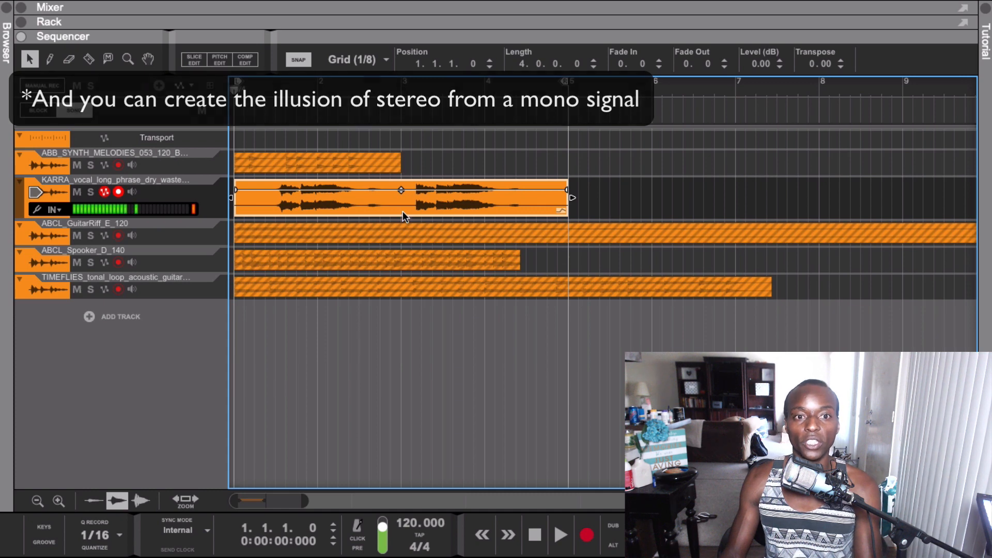
pyautogui.press('space')
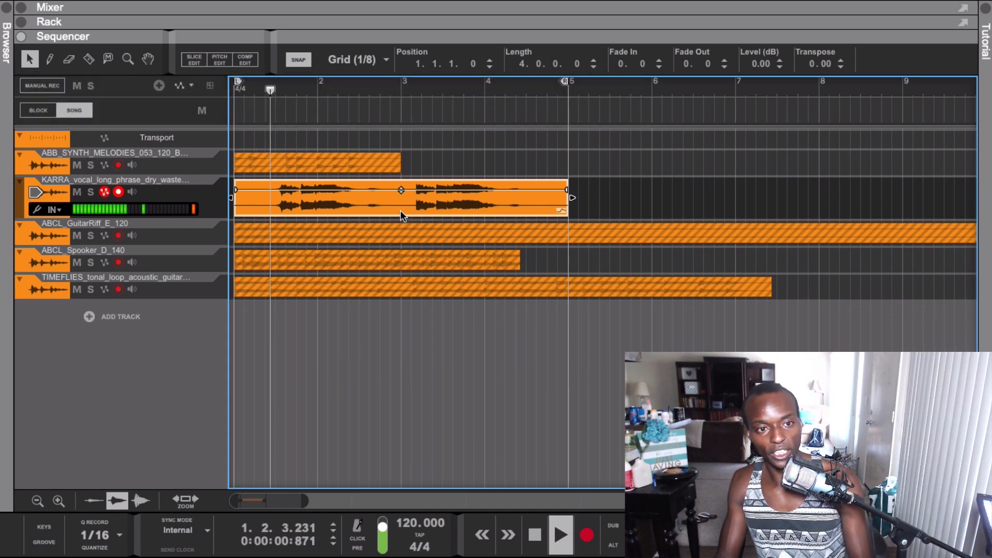
pyautogui.press('space')
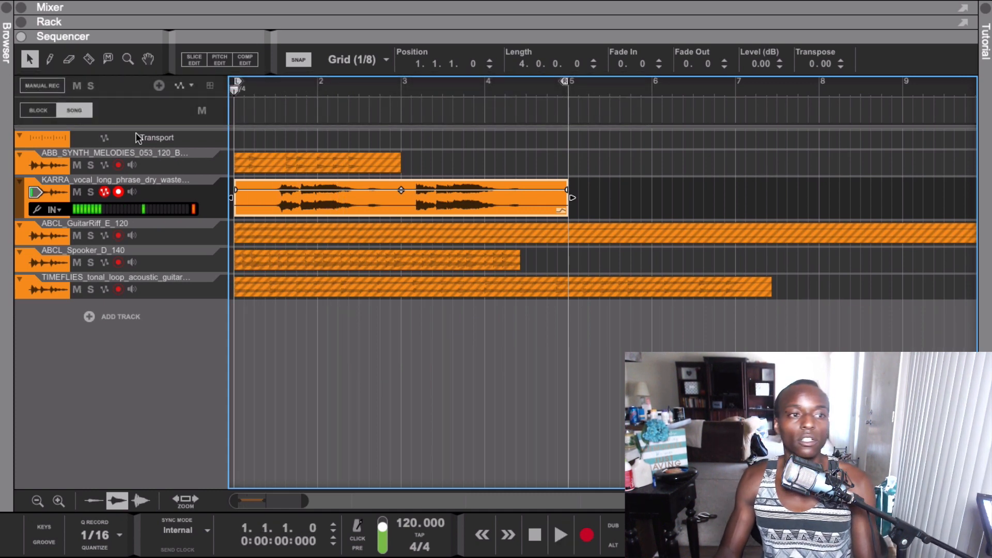
# Show the rack above the sequencer, bypass the insert FX on the KARRA vocal track, and play it.
pyautogui.moveTo(59, 68); pyautogui.dragTo(89, 289)
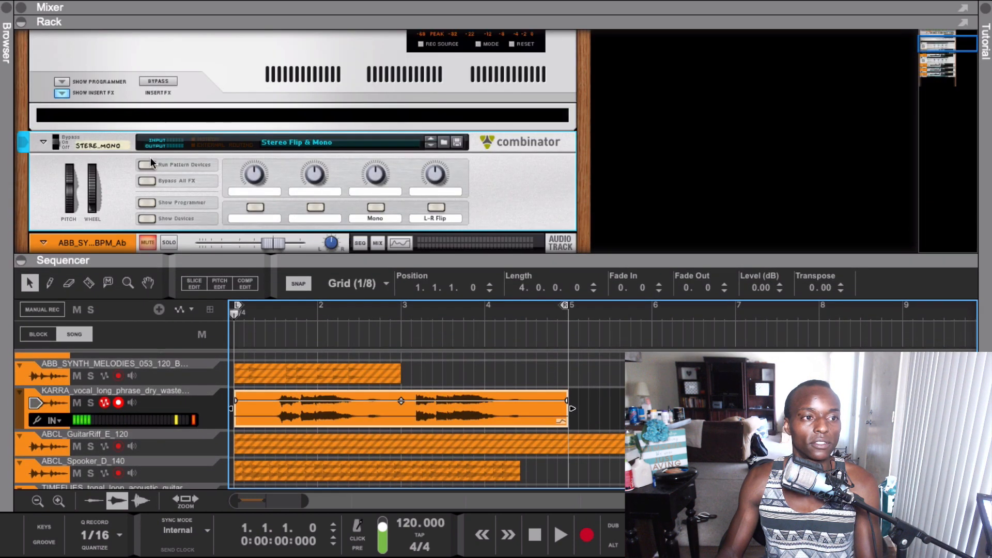
pyautogui.scroll(-5, 152, 159)
pyautogui.click(162, 133)
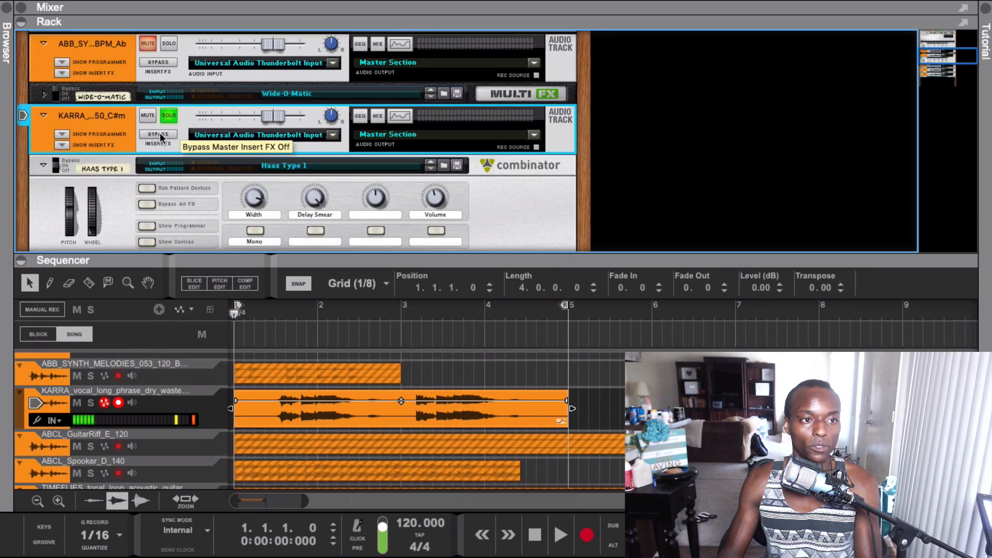
pyautogui.click(158, 136)
pyautogui.press('space')
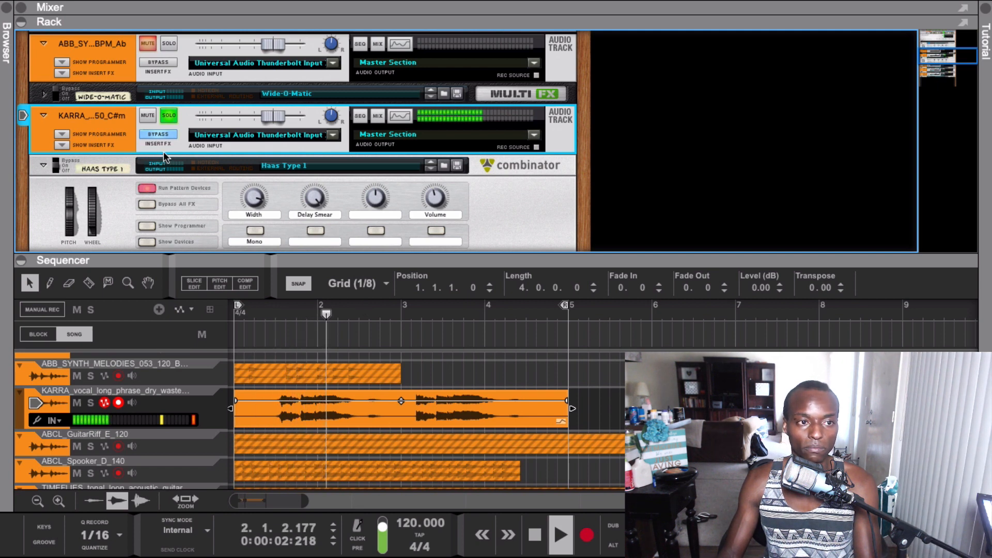
# Turn off the insert FX bypass on the KARRA vocal track and play the vocal with Haas Type 1 for comparison.
pyautogui.click(162, 135)
pyautogui.press('space')
pyautogui.press('space')
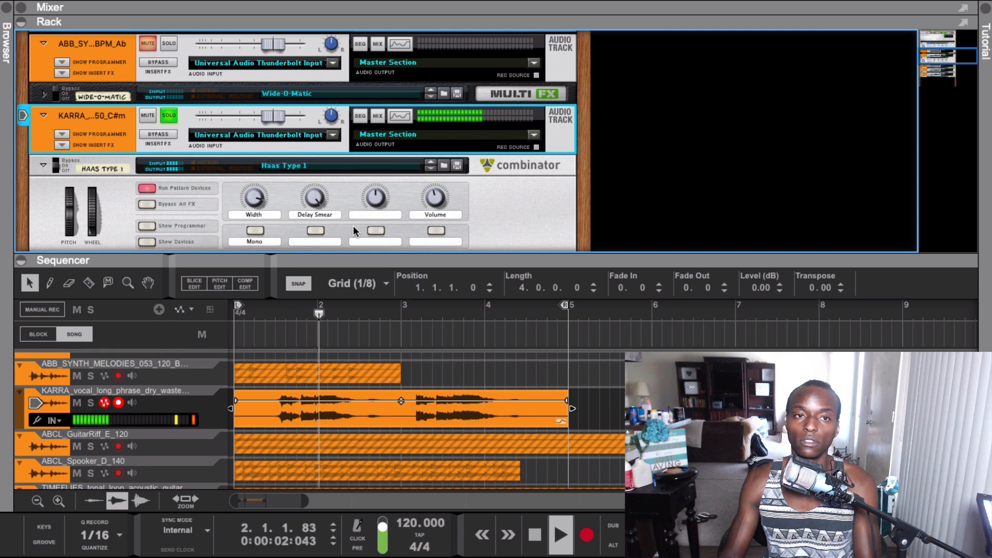
pyautogui.press('space')
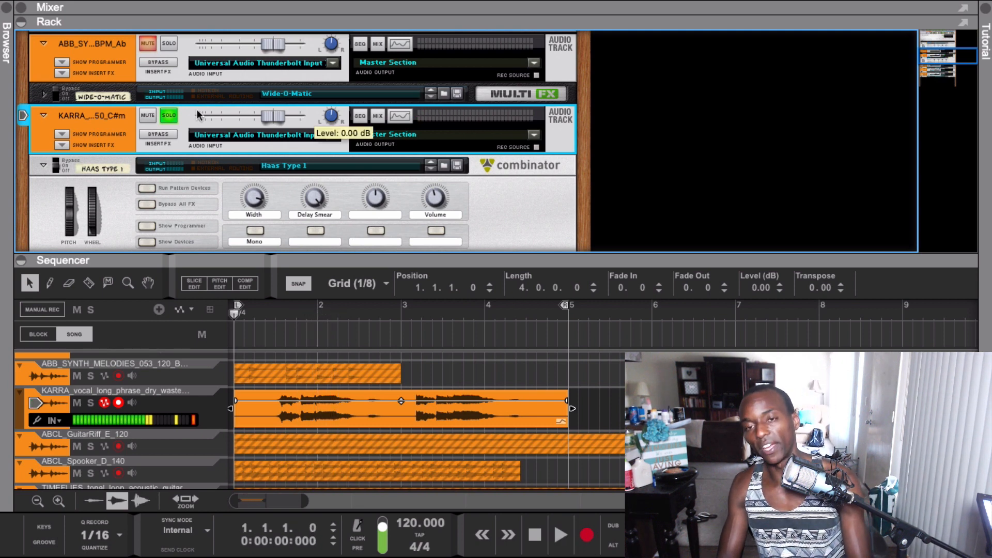
pyautogui.press('space')
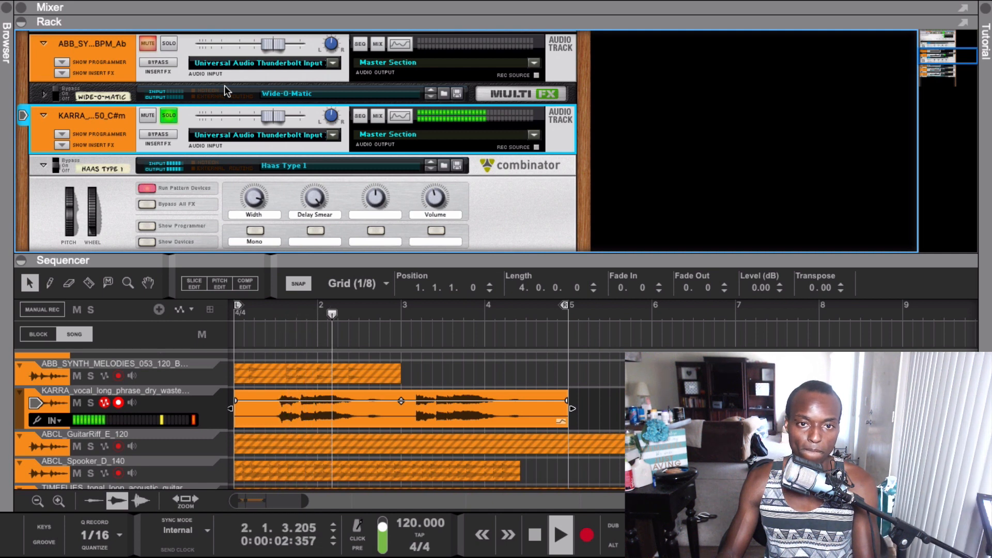
pyautogui.press('space')
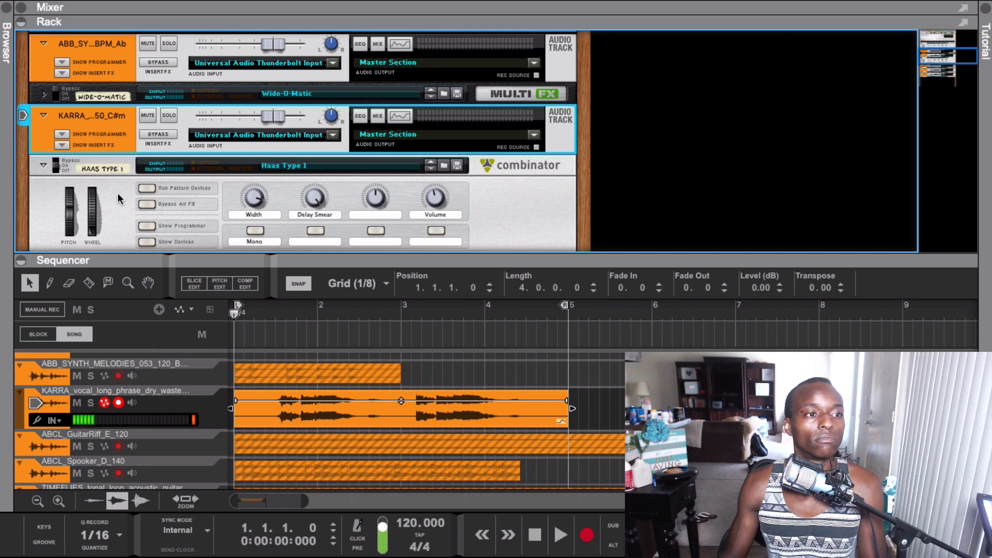
# Fold the KARRA vocal track device and its Haas Type 1 Combinator, and mute the vocal clip.
pyautogui.click(44, 115)
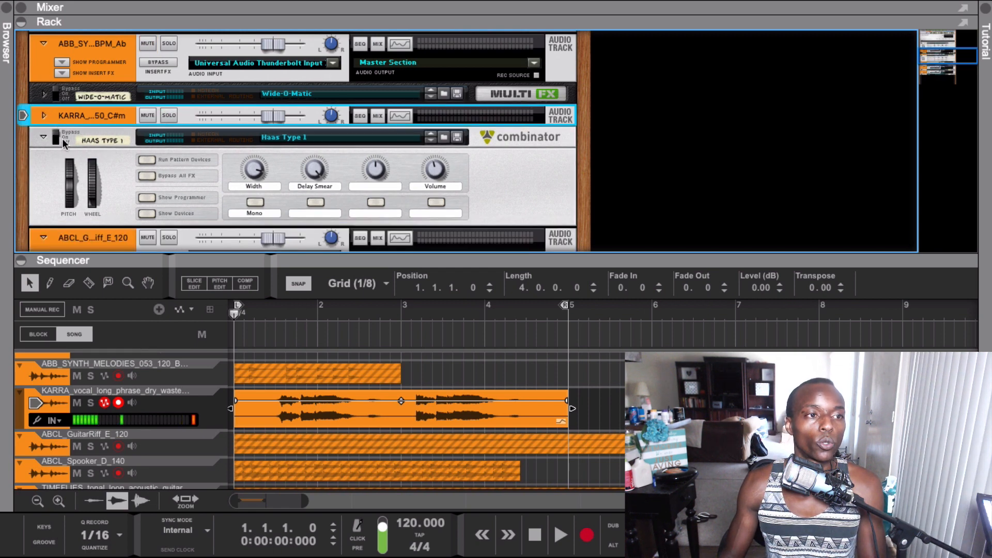
pyautogui.click(44, 135)
pyautogui.click(413, 414)
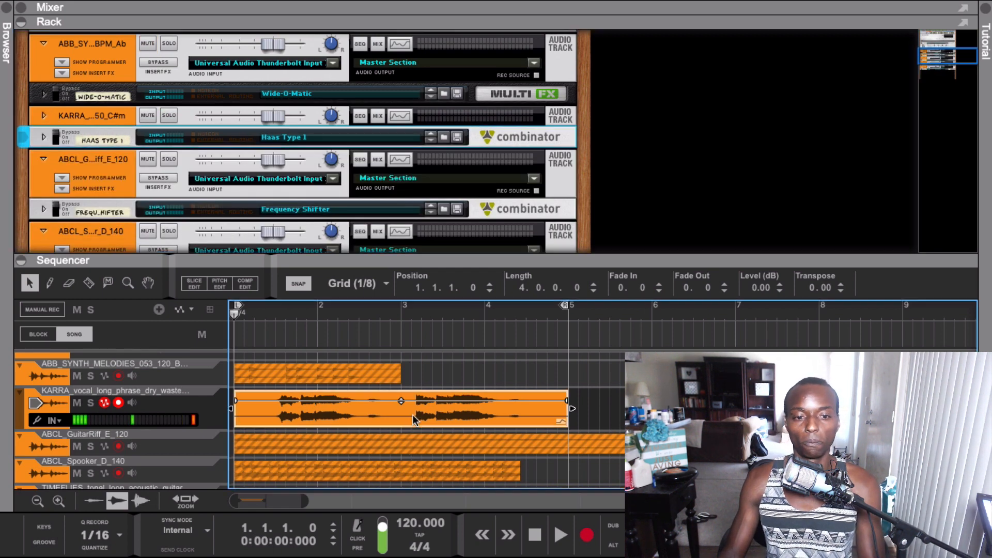
pyautogui.press('m')
# Unmute the ABCL_GuitarRiff_E_120 clip and fit the playback loop to its length.
pyautogui.click(386, 449)
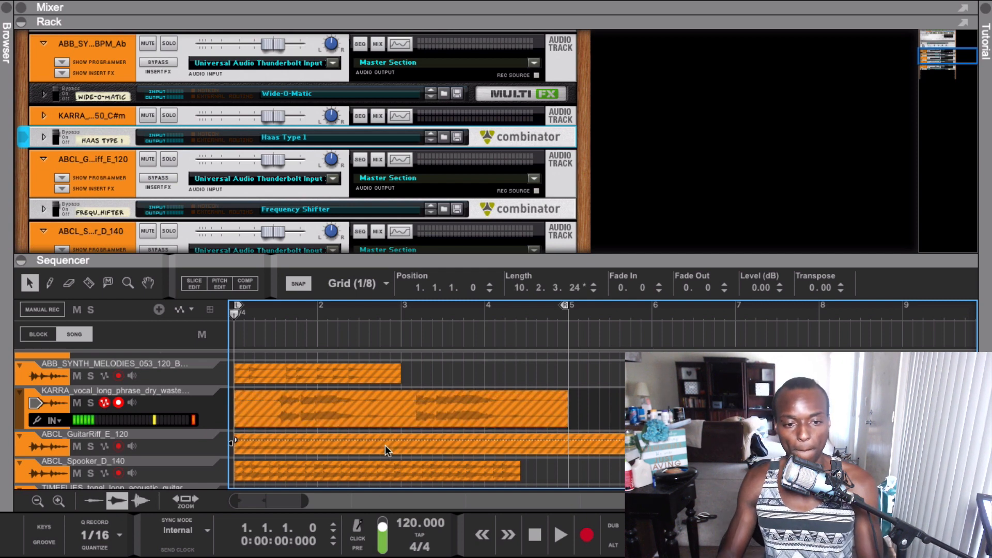
pyautogui.press('m')
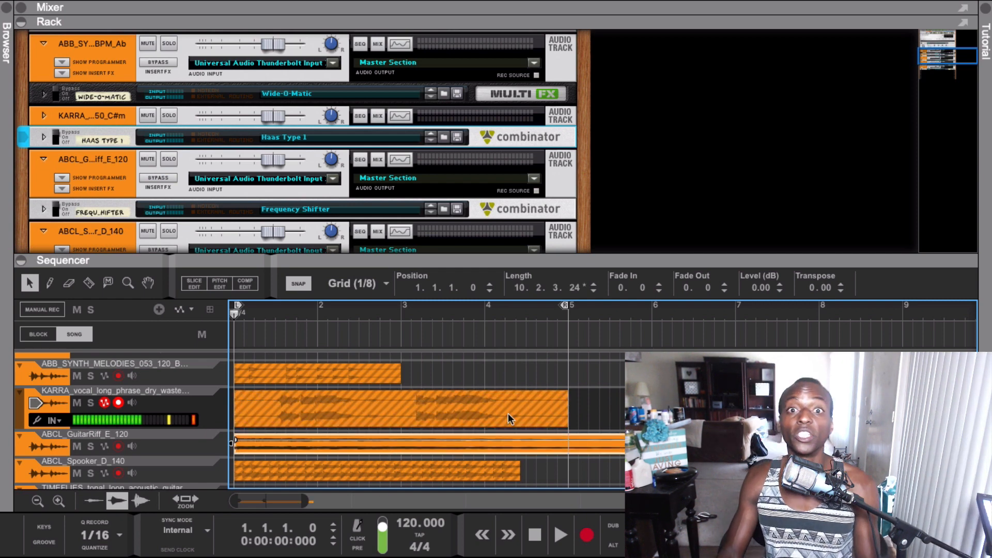
pyautogui.scroll(-6, 566, 382)
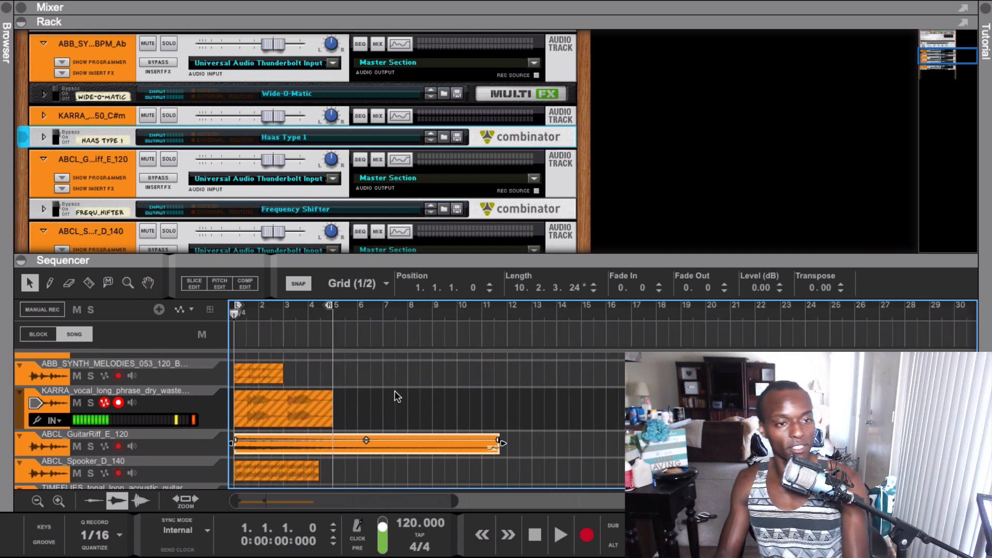
pyautogui.hotkey('ctrl', 'p')
pyautogui.press('space')
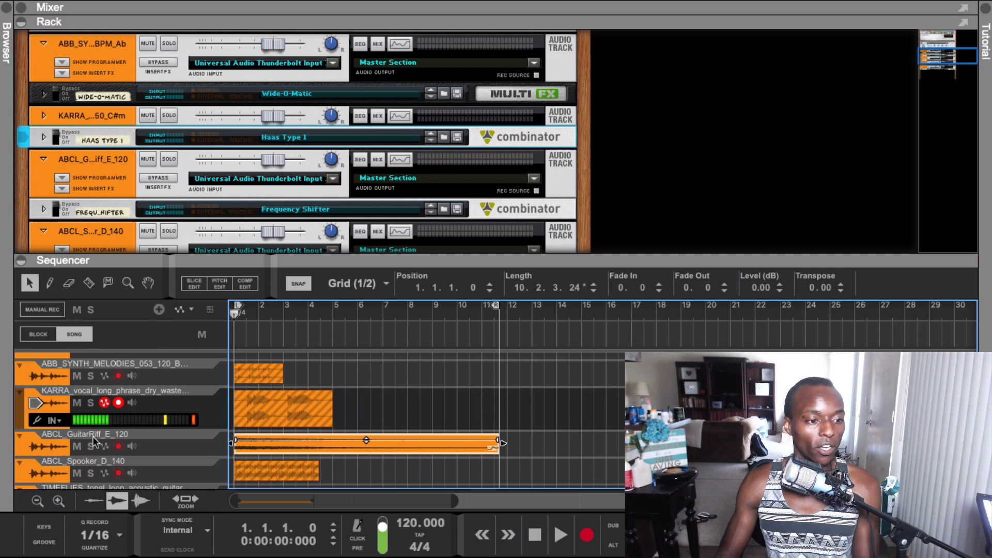
# Select the ABCL_GuitarRiff_E_120 track and play the guitar riff.
pyautogui.click(37, 452)
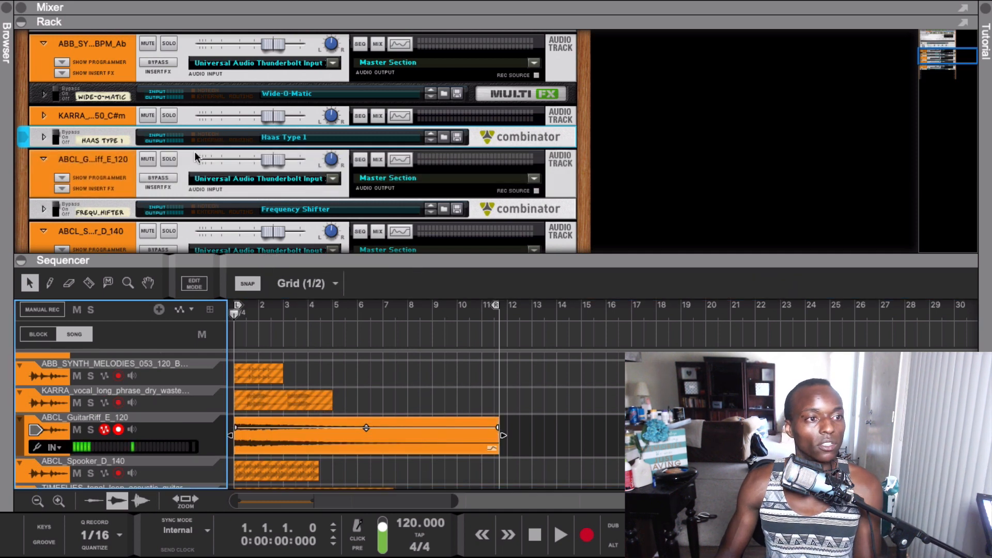
pyautogui.scroll(-1, 101, 181)
pyautogui.press('space')
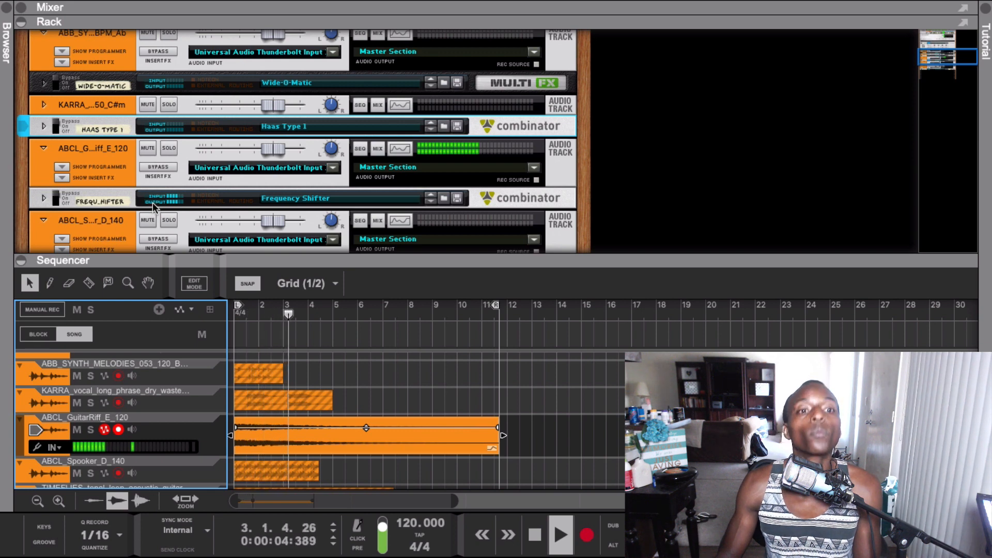
pyautogui.press('space')
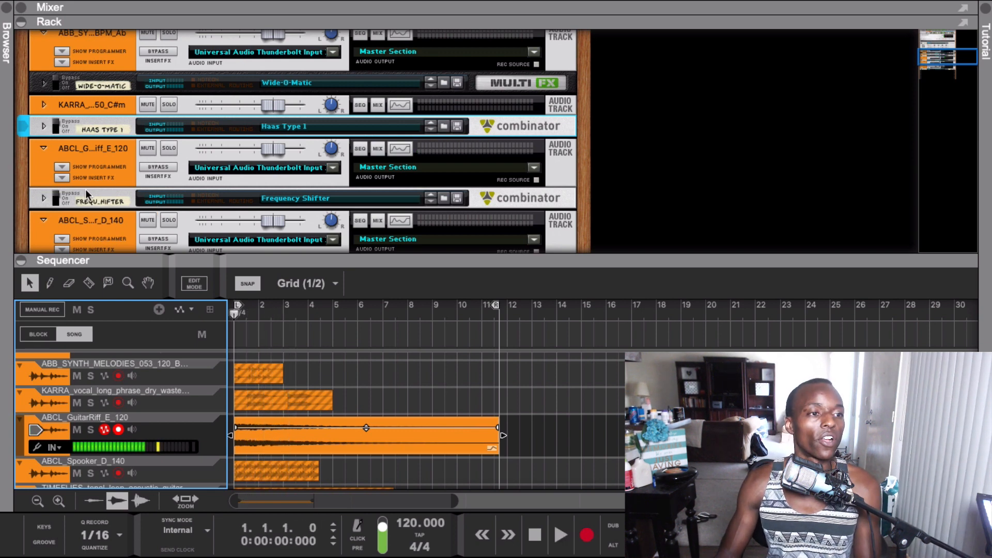
# Unfold the Frequency Shifter Combinator below the guitar riff track and play the riff briefly.
pyautogui.click(44, 199)
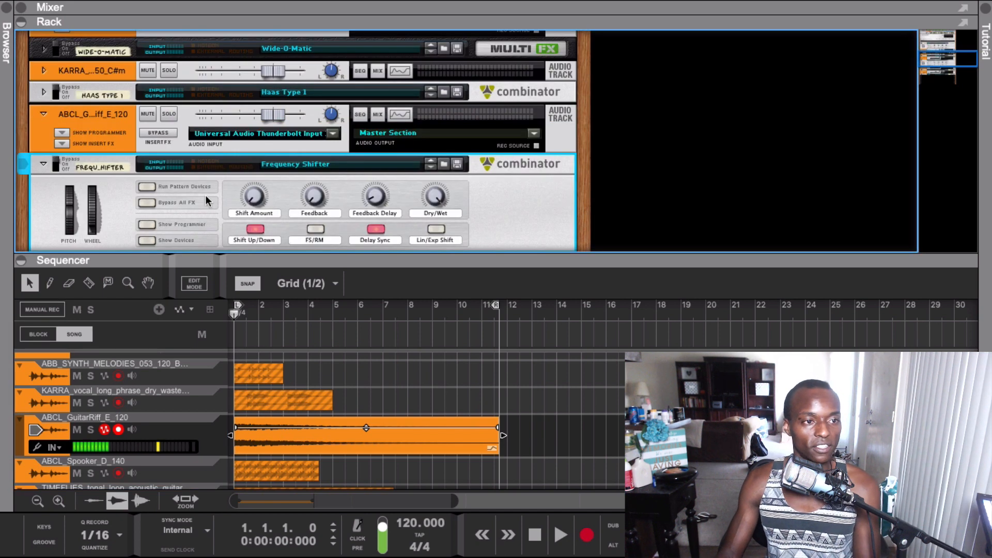
pyautogui.scroll(-3, 202, 196)
pyautogui.scroll(1, 176, 190)
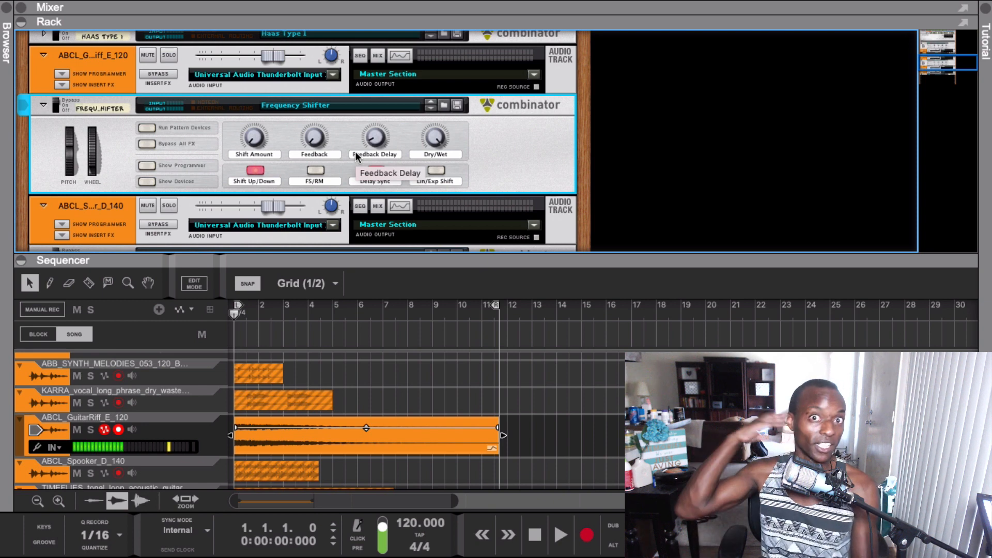
pyautogui.press('space')
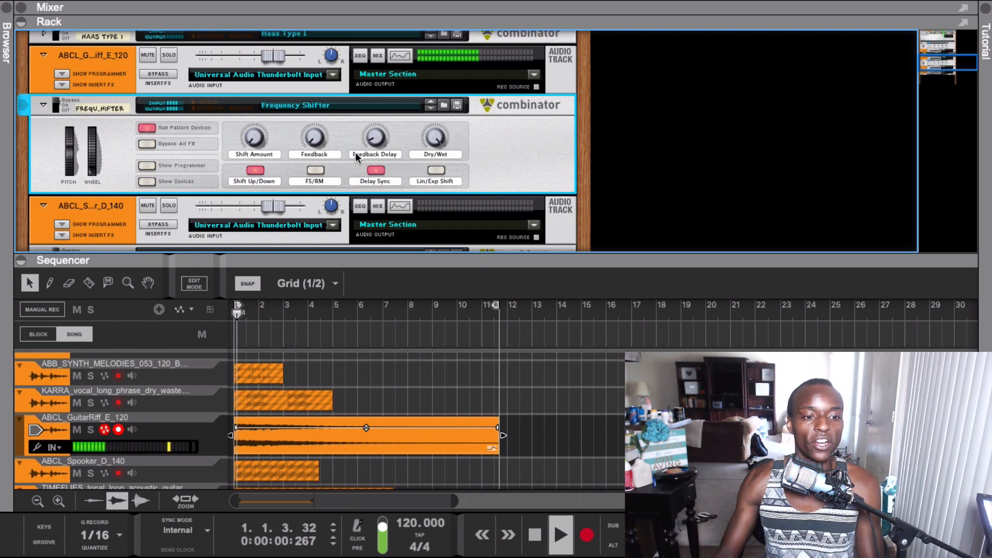
pyautogui.press('space')
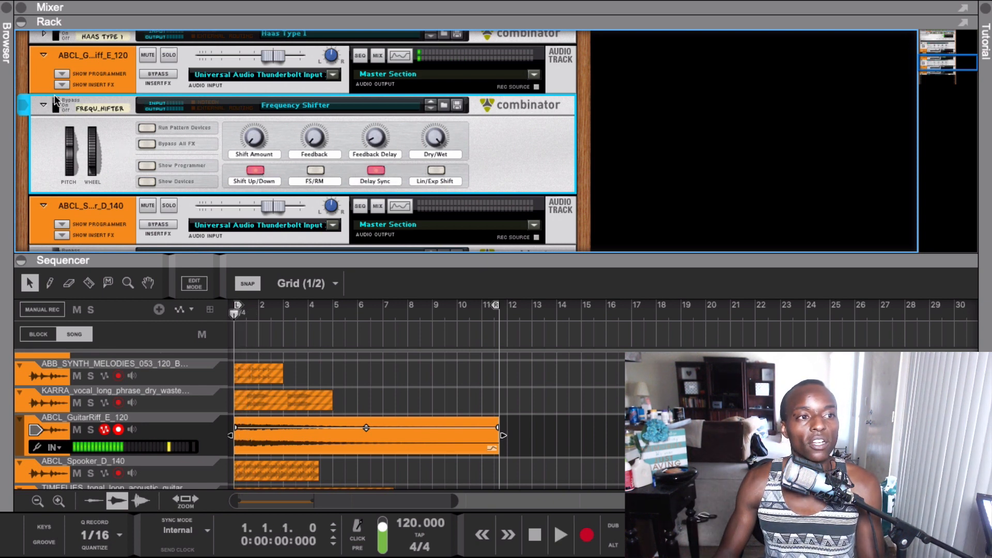
# Toggle the Frequency Shifter's Bypass/On/Off switch and play the guitar riff for comparison.
pyautogui.click(56, 107)
pyautogui.click(56, 107)
pyautogui.press('space')
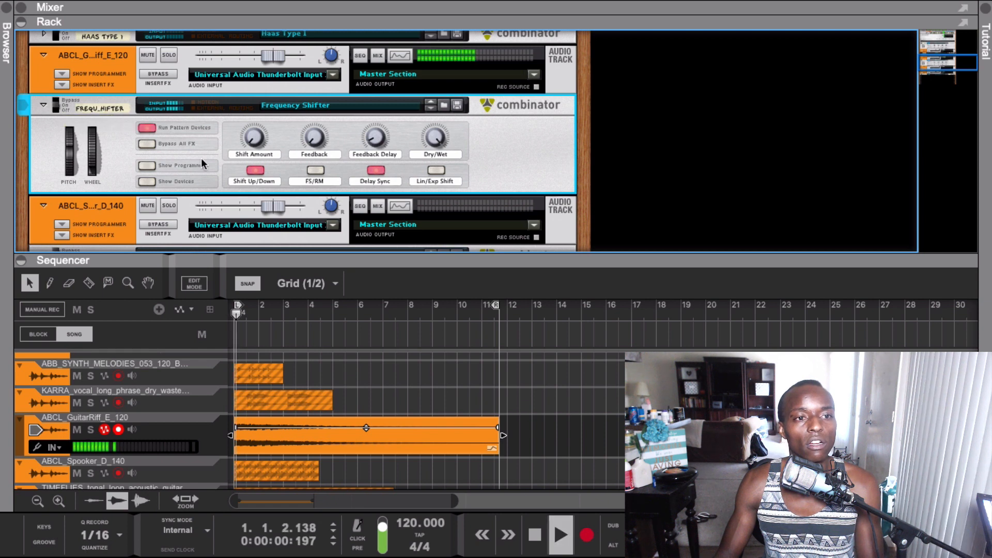
pyautogui.press('space')
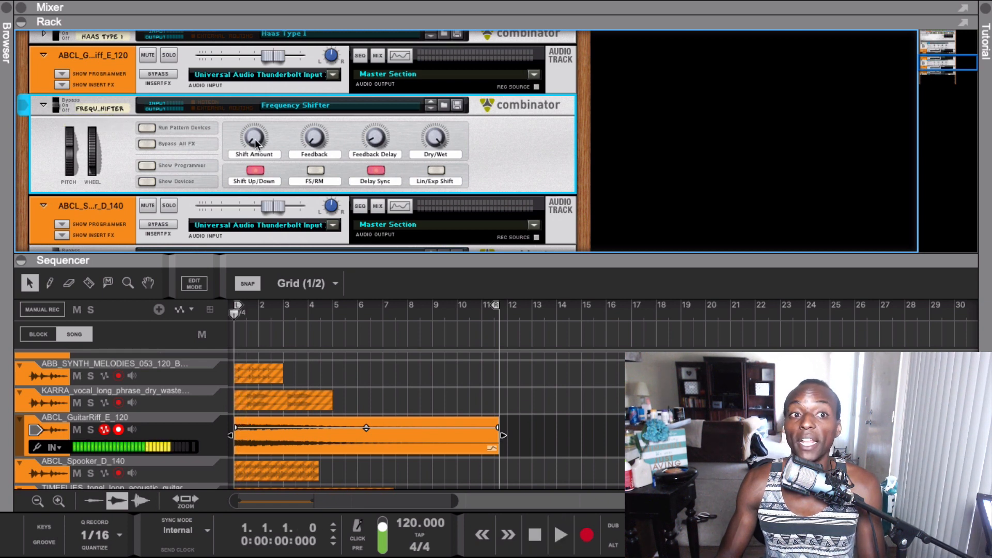
# Set the Frequency Shifter's Shift Amount knob to 16 while the guitar riff plays.
pyautogui.moveTo(255, 139)
pyautogui.press('space')
pyautogui.moveTo(255, 139)
pyautogui.mouseDown()
pyautogui.moveTo(255, 94)
pyautogui.moveTo(250, 130)
pyautogui.mouseUp()
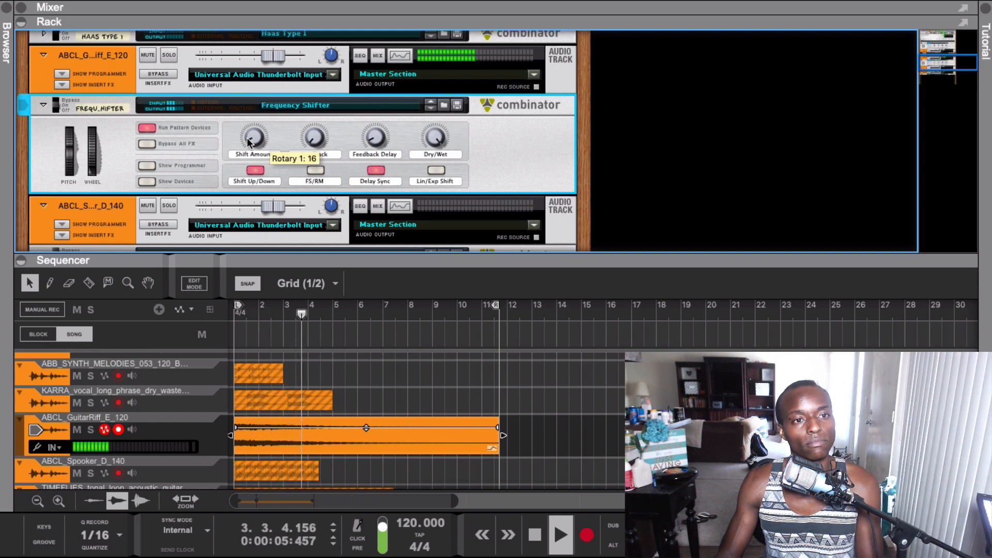
pyautogui.press('space')
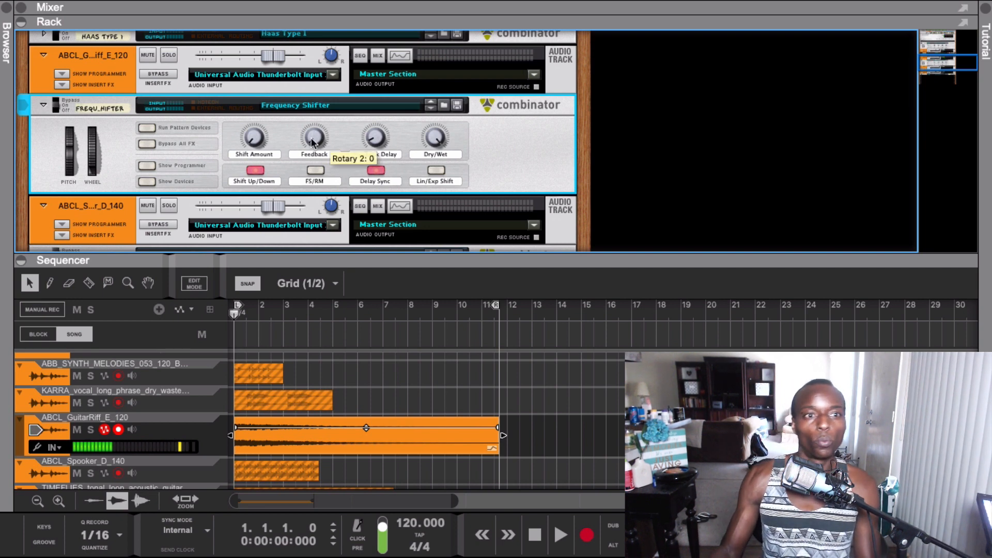
# Compare the guitar riff with the Frequency Shifter's Shift Up/Down button on and off, leaving it off.
pyautogui.press('space')
pyautogui.click(250, 171)
pyautogui.press('space')
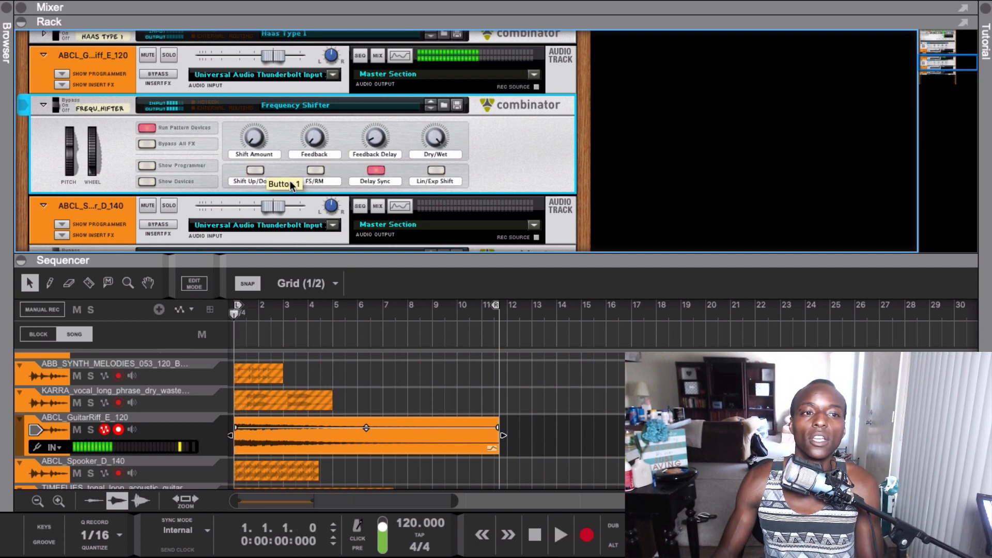
pyautogui.press('space')
pyautogui.press('space')
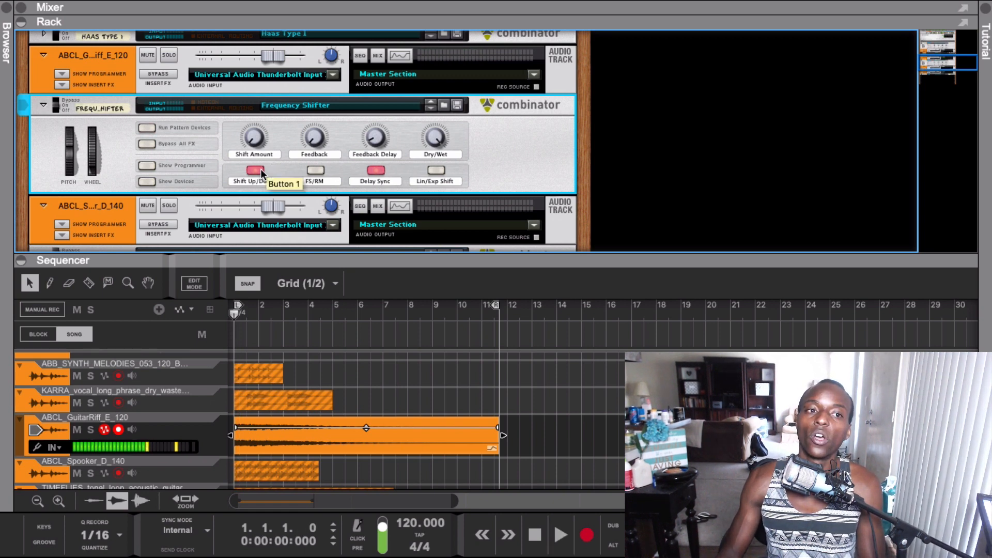
pyautogui.click(261, 169)
pyautogui.press('space')
pyautogui.press('space')
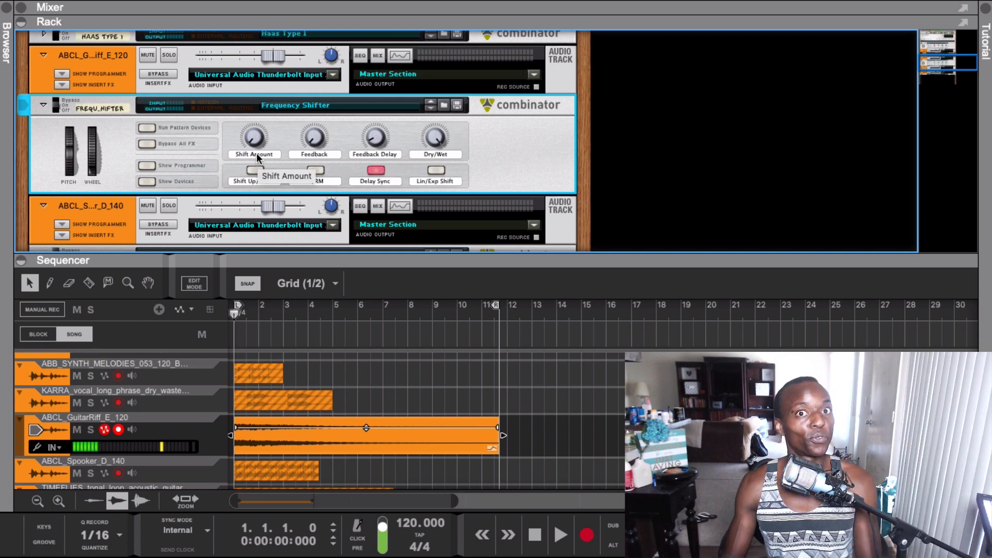
# Play the guitar riff while sweeping the Frequency Shifter's Shift Amount knob up and back down.
pyautogui.press('space')
pyautogui.moveTo(256, 144); pyautogui.dragTo(254, 109)
pyautogui.press('space')
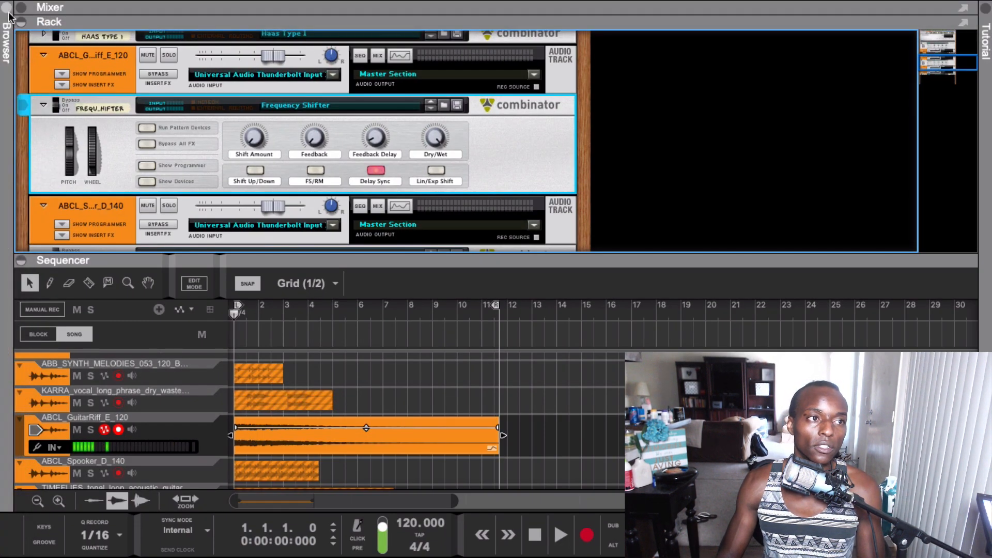
# Search the Reason Factory Sound Bank for "frequency sh" in the browser and select the second Frequency Shifter.cmb patch.
pyautogui.click(11, 25)
pyautogui.click(60, 168)
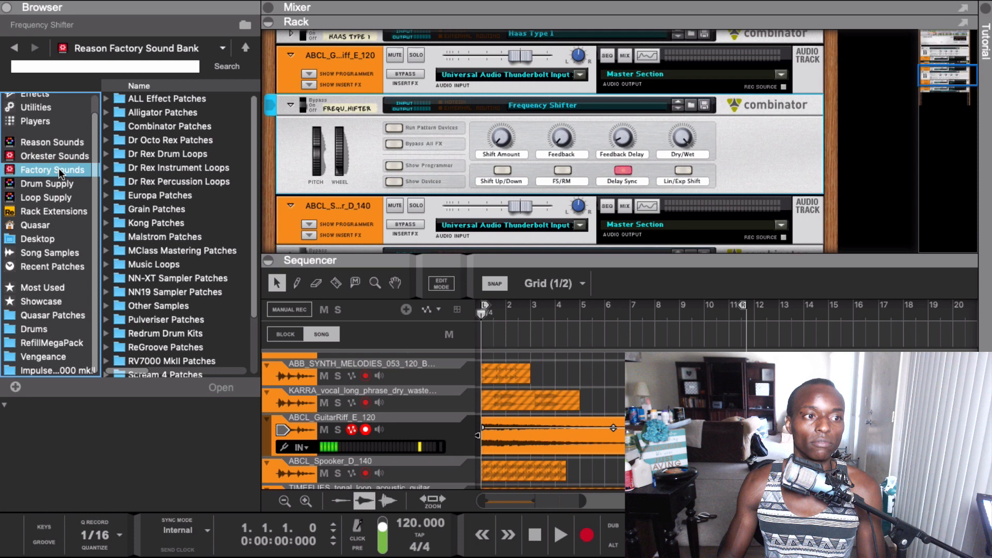
pyautogui.click(82, 61)
pyautogui.write('fre')
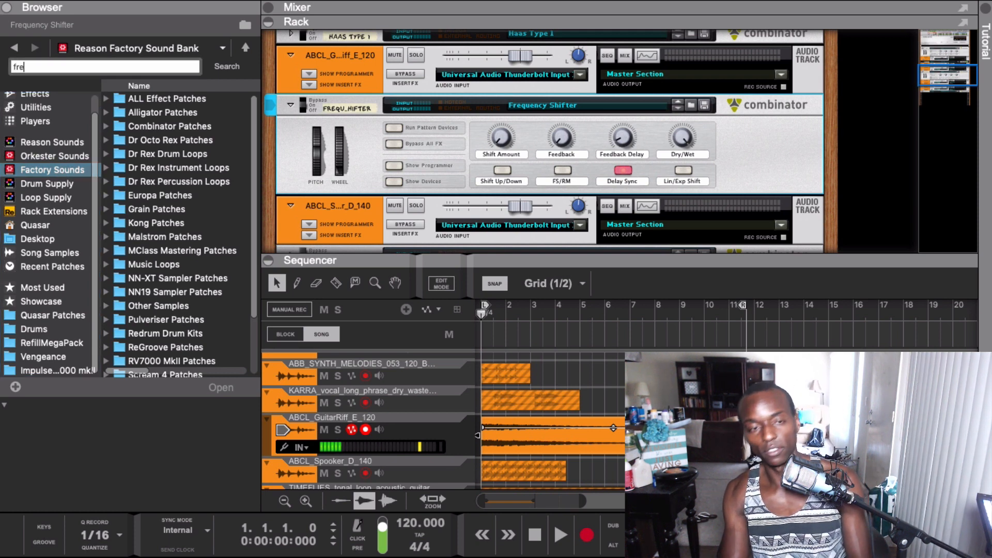
pyautogui.write('quency sh')
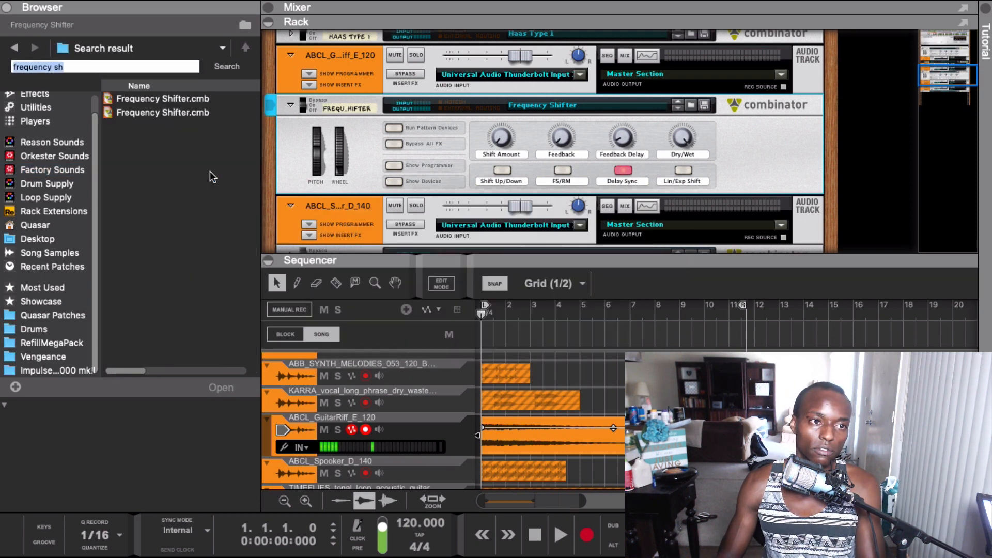
pyautogui.click(175, 116)
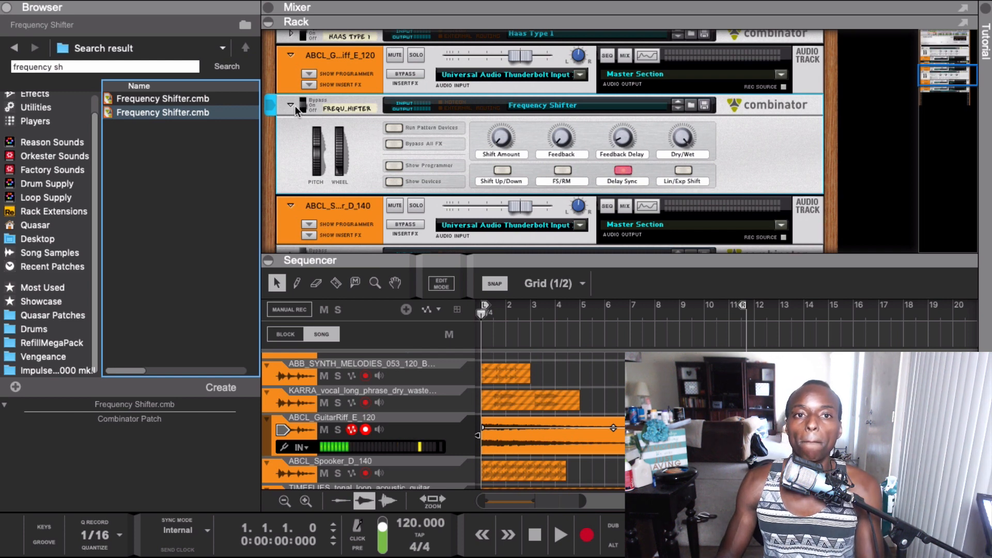
# Bypass the guitar riff track's insert effects, fold its Frequency Shifter Combinator and select the De Esser Combinator.
pyautogui.click(406, 74)
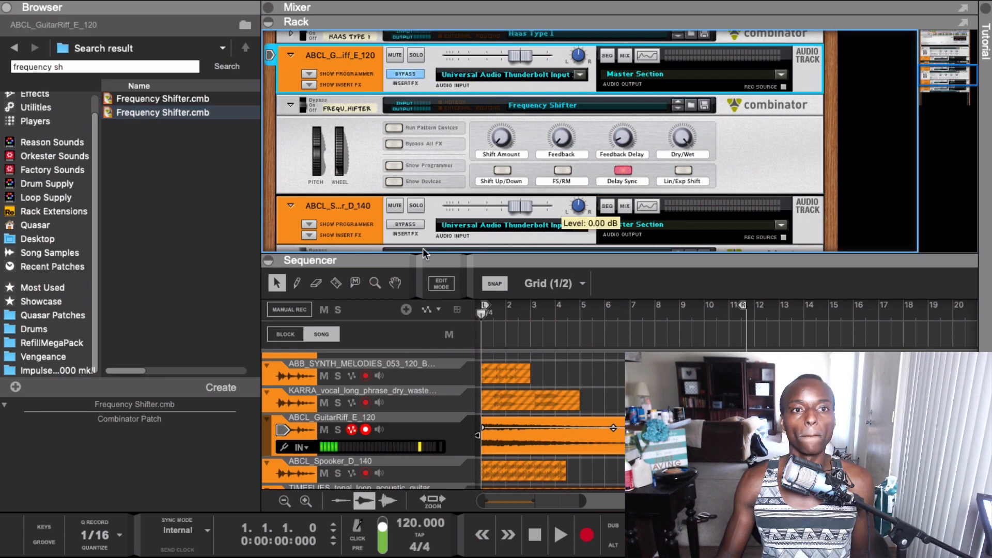
pyautogui.click(292, 105)
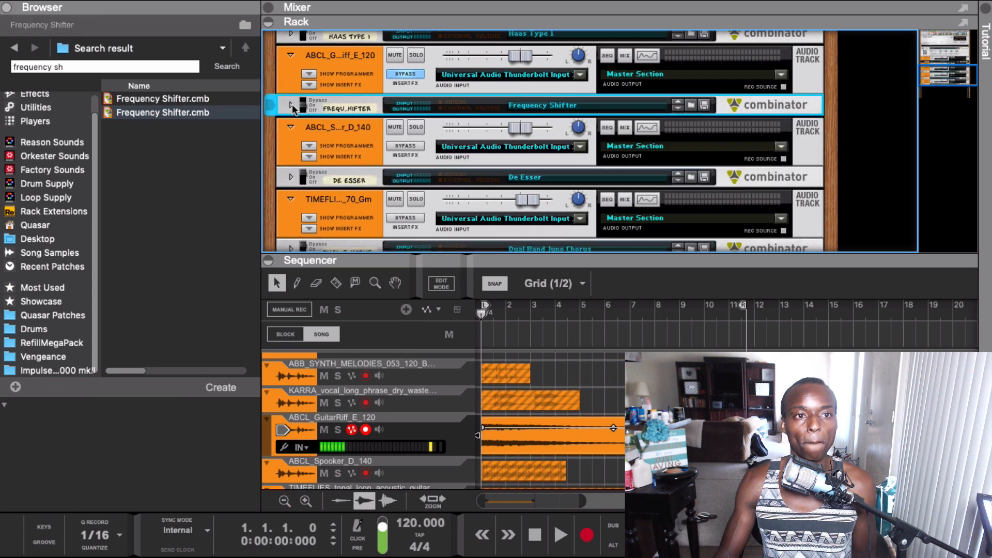
pyautogui.click(349, 164)
pyautogui.click(347, 177)
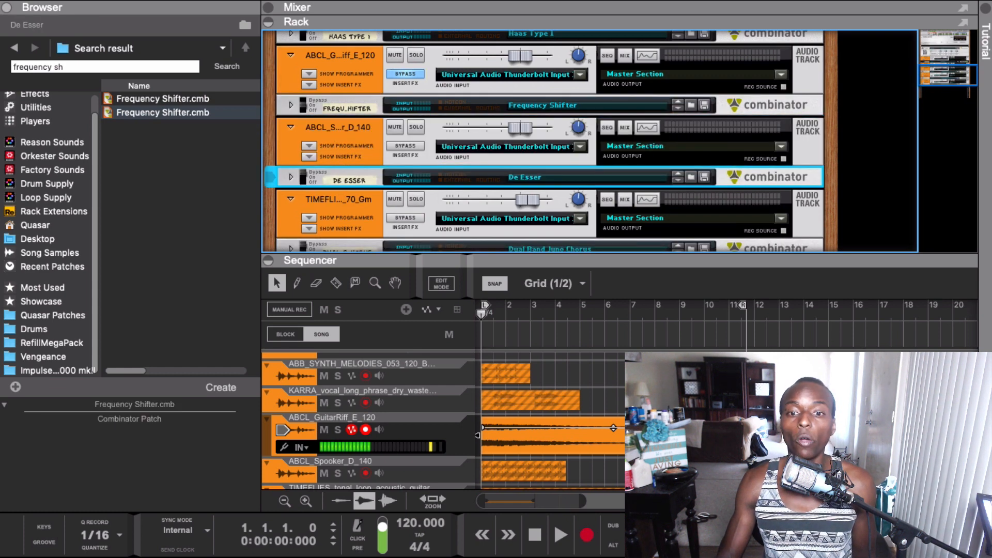
# Mute the ABCL_GuitarRiff_E_120 audio clip in the sequencer.
pyautogui.click(266, 419)
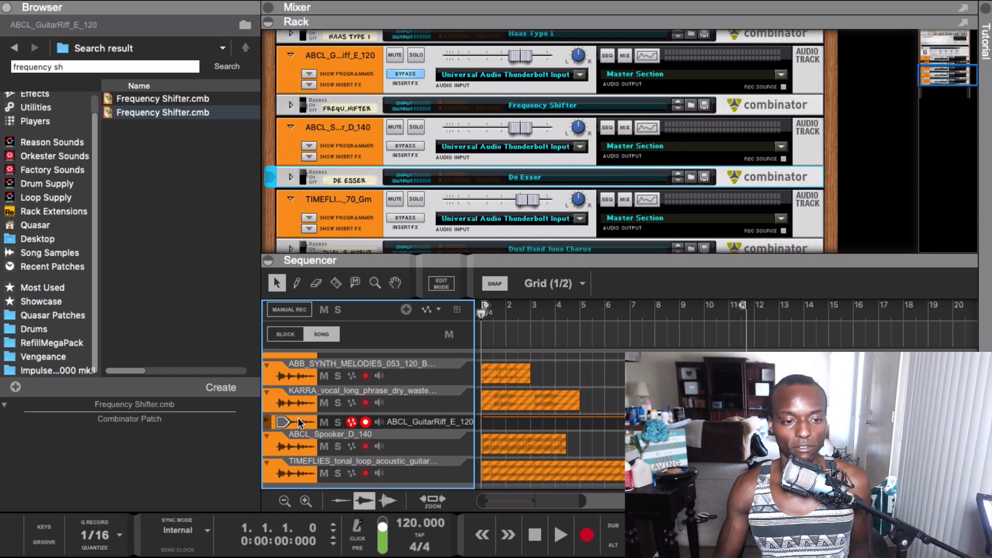
pyautogui.click(263, 420)
pyautogui.click(582, 445)
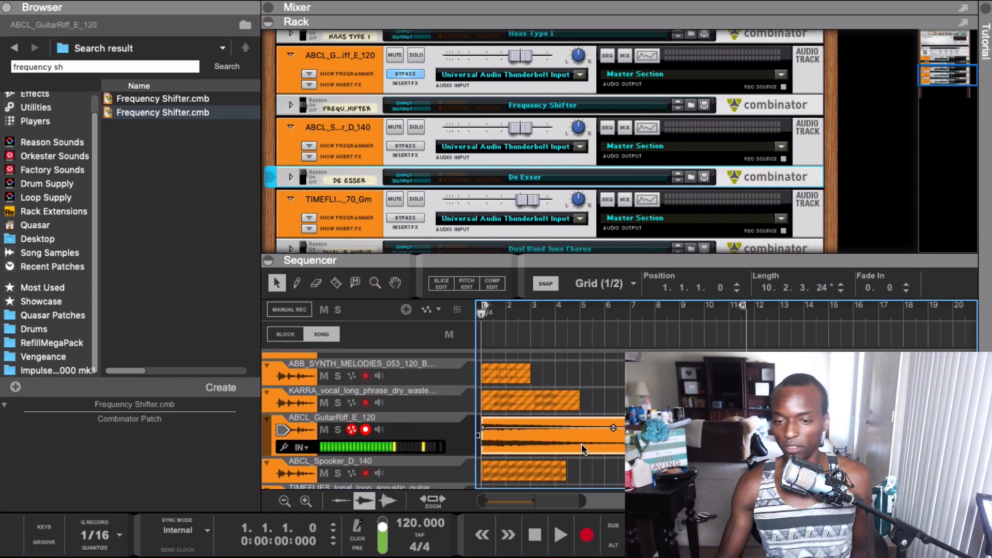
pyautogui.press('m')
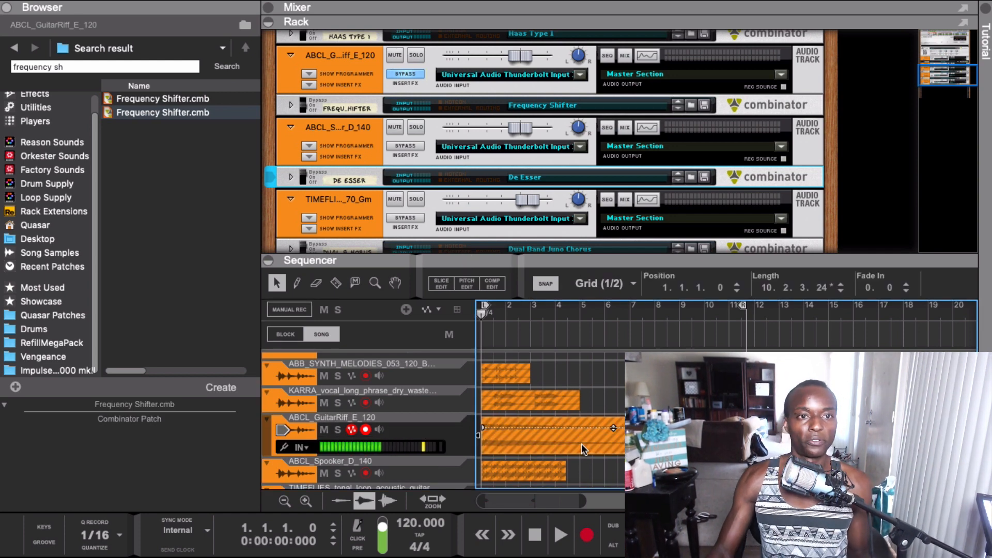
# Select the ABCL_Spooker_D_140 track, unmute its audio clip and hide the browser.
pyautogui.click(373, 159)
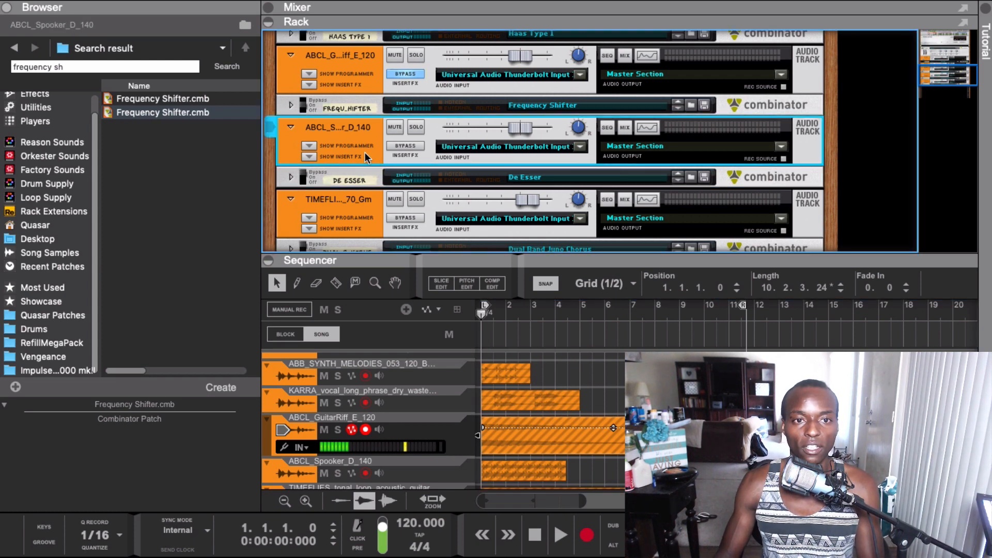
pyautogui.scroll(-1, 517, 393)
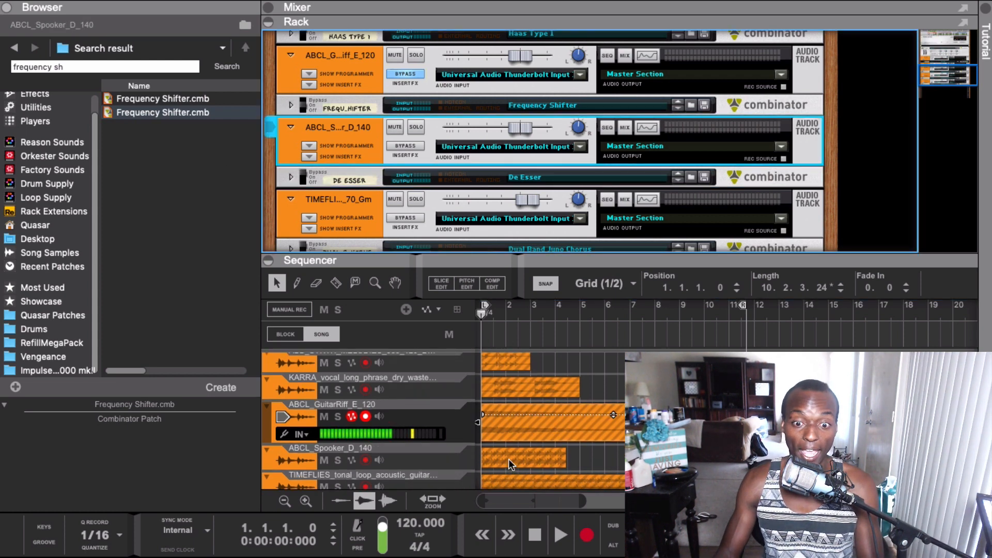
pyautogui.click(491, 459)
pyautogui.click(294, 456)
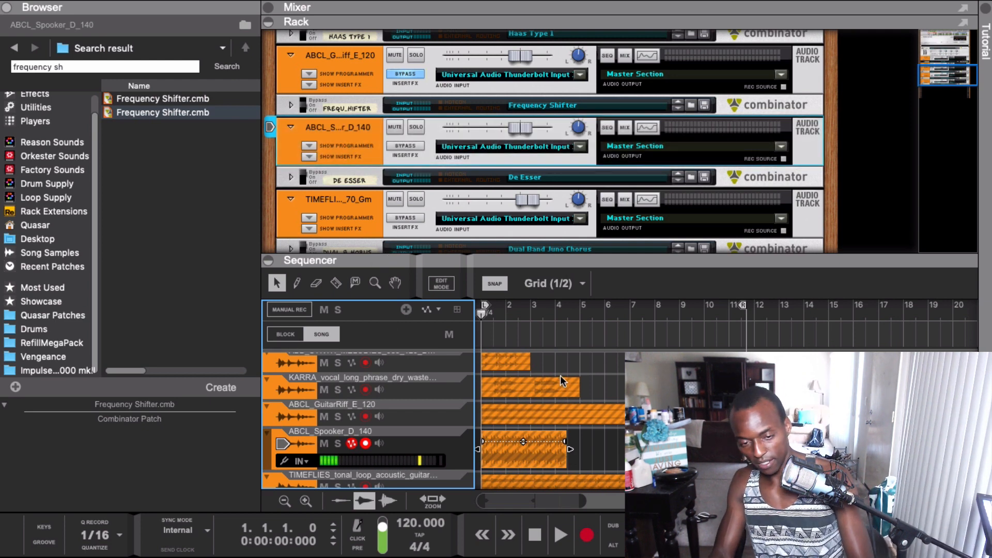
pyautogui.click(523, 455)
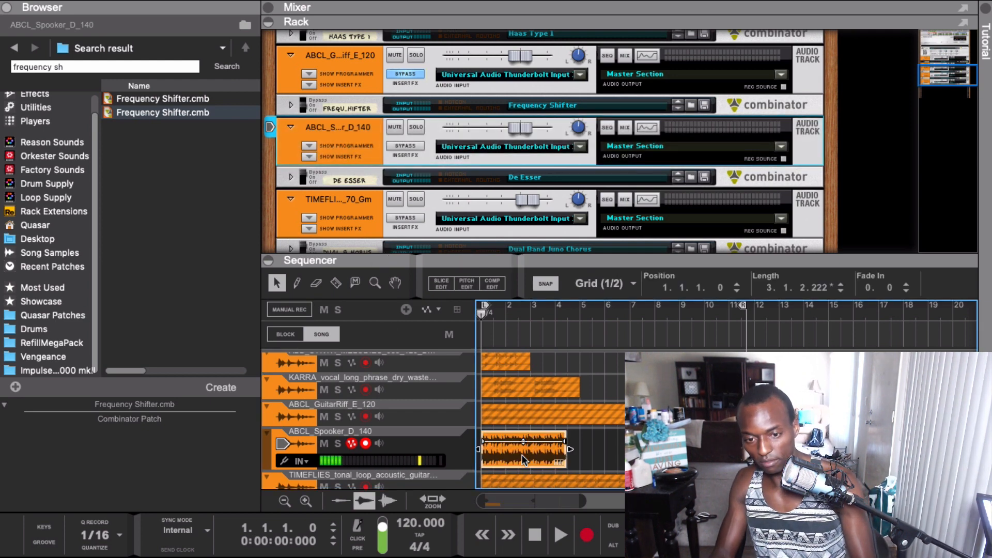
pyautogui.press('F3')
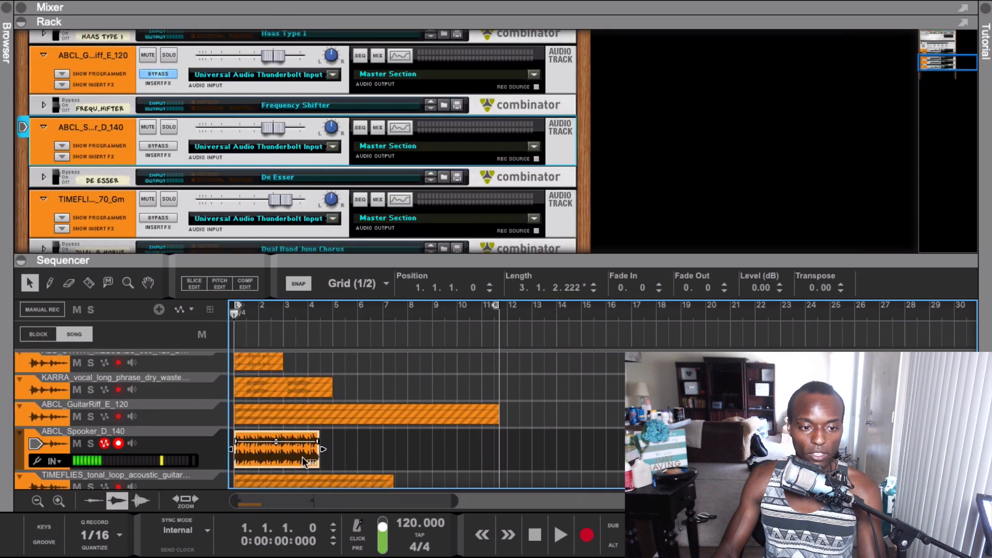
# Set the loop range to the Spooker clip and play it.
pyautogui.hotkey('ctrl', 'l')
pyautogui.press('space')
pyautogui.press('space')
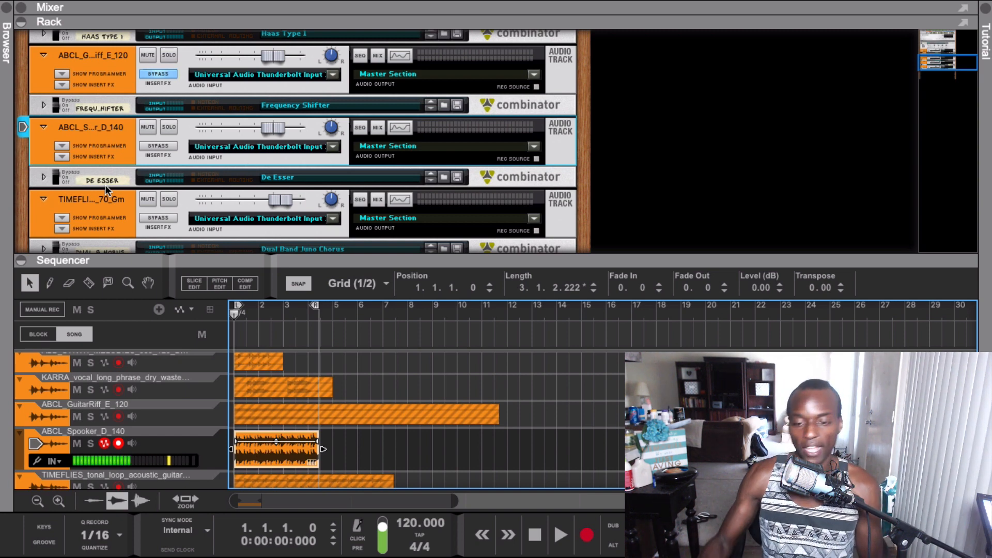
# Unfold the De Esser Combinator below the Spooker track and enlarge the rack area.
pyautogui.click(38, 176)
pyautogui.moveTo(277, 253); pyautogui.dragTo(276, 285)
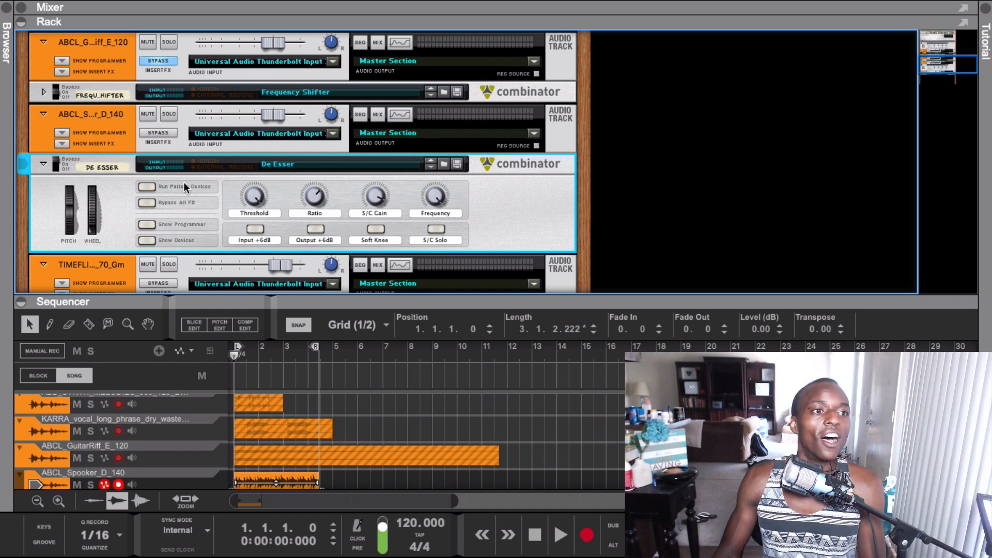
# Play the Spooker loop several times, restarting from bar 1, to listen for its harsh high frequencies.
pyautogui.press('space')
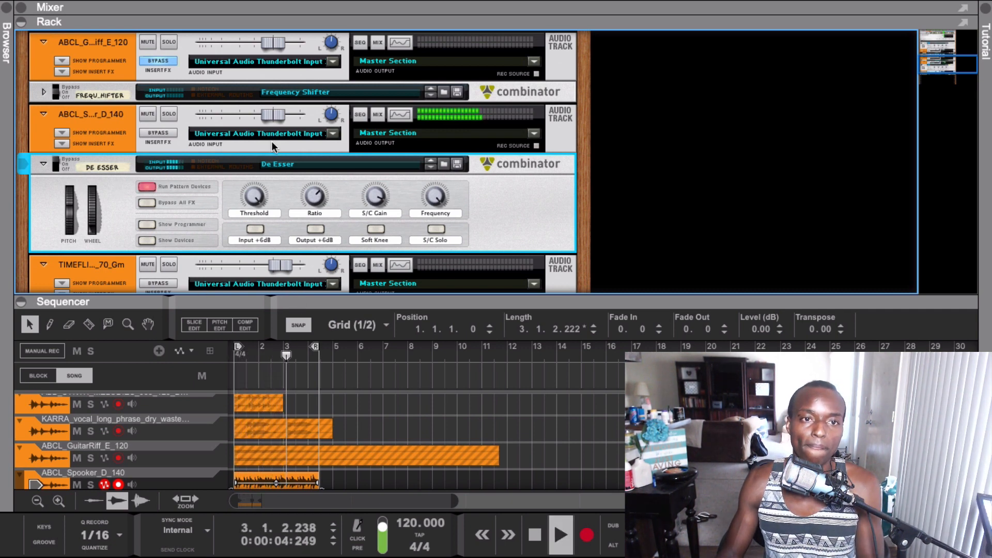
pyautogui.press('space')
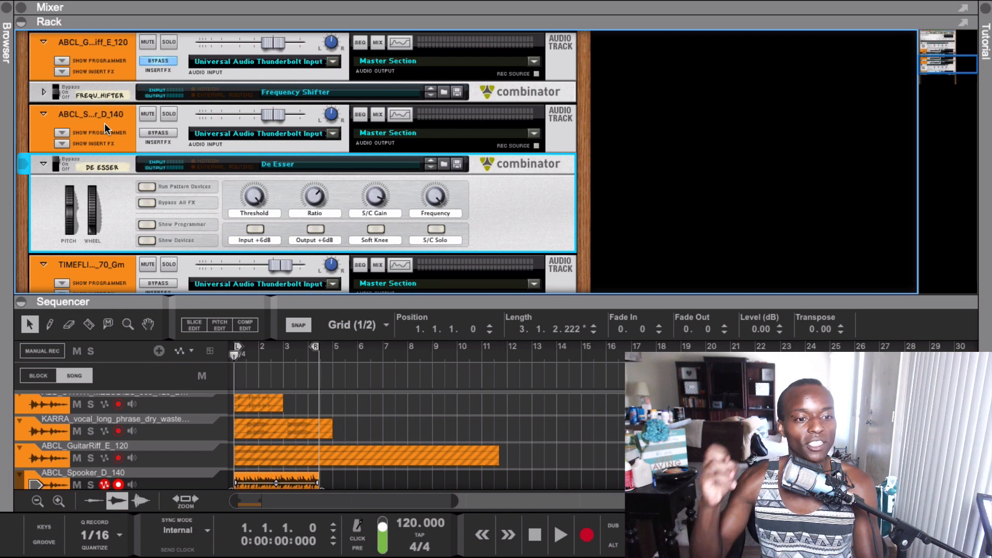
pyautogui.press('space')
pyautogui.press('space')
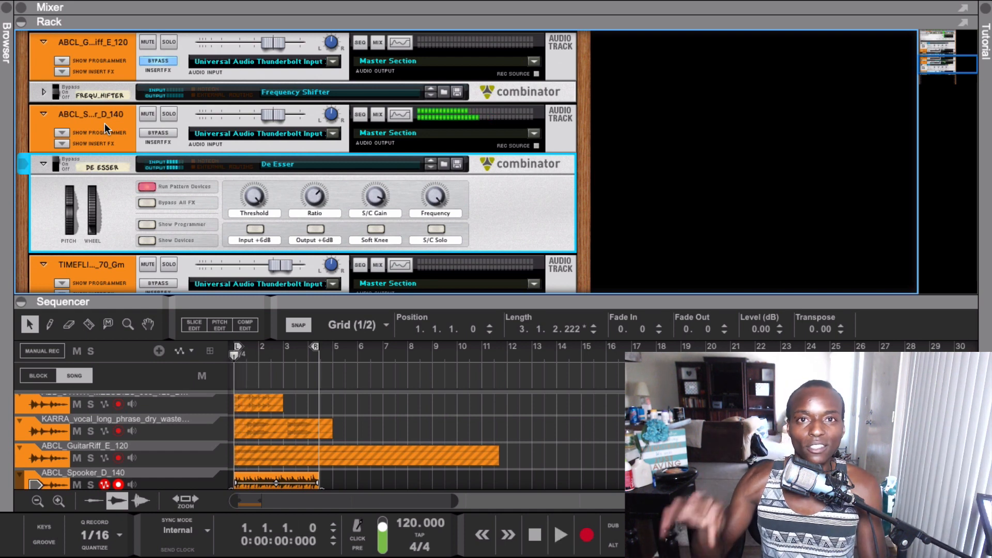
pyautogui.press('space')
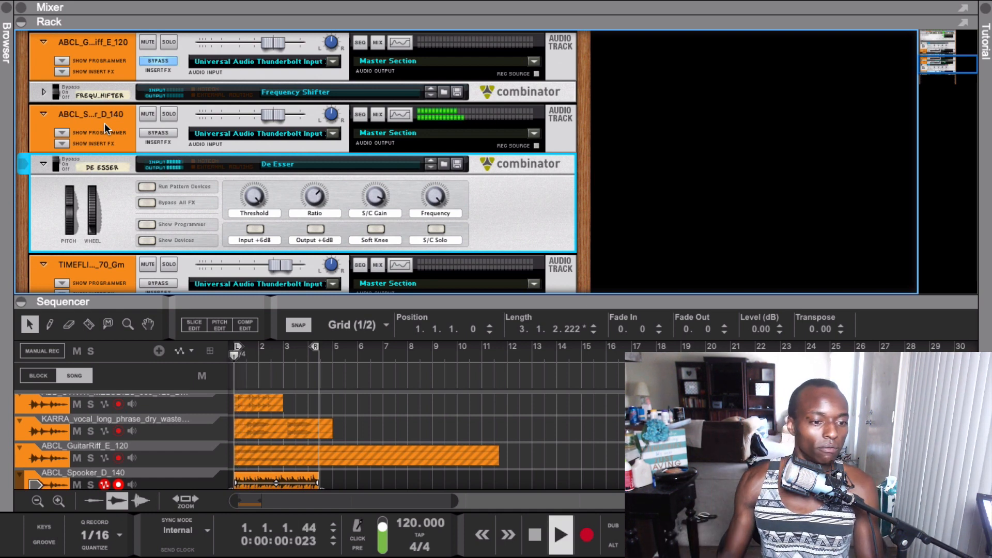
pyautogui.press('space')
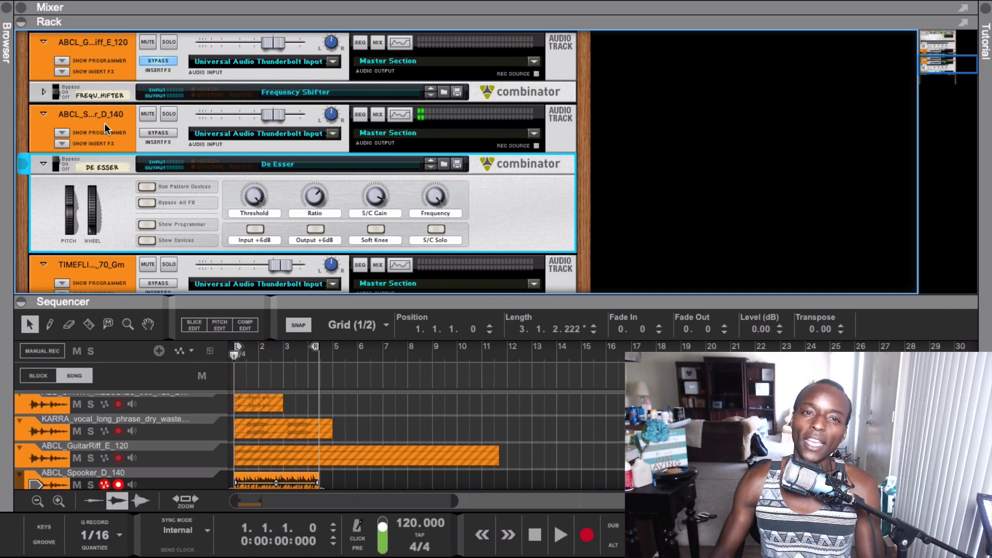
# Toggle the De Esser's Bypass/On/Off switch and lower its Threshold knob while the Spooker loop plays.
pyautogui.scroll(-3, 249, 385)
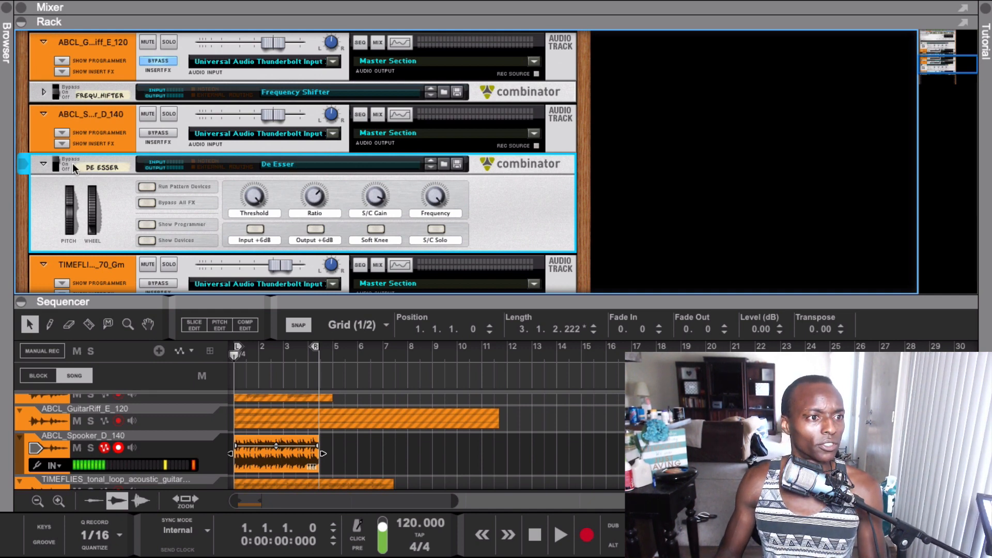
pyautogui.press('space')
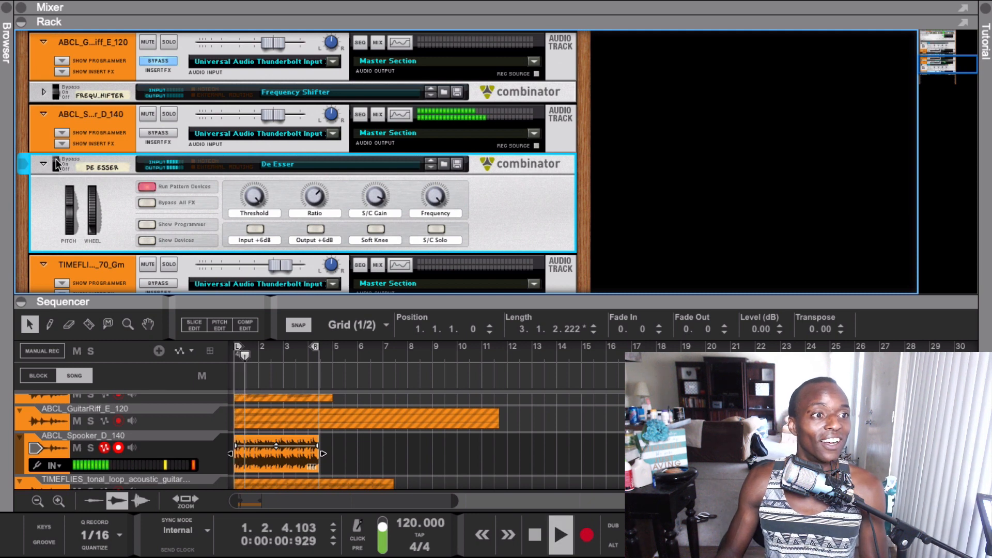
pyautogui.click(57, 165)
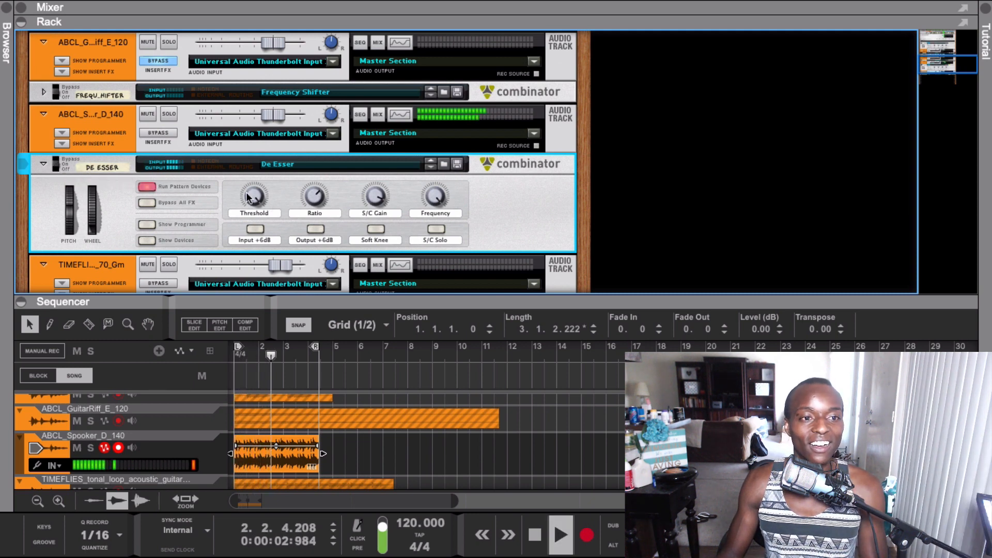
pyautogui.moveTo(244, 206); pyautogui.dragTo(244, 209)
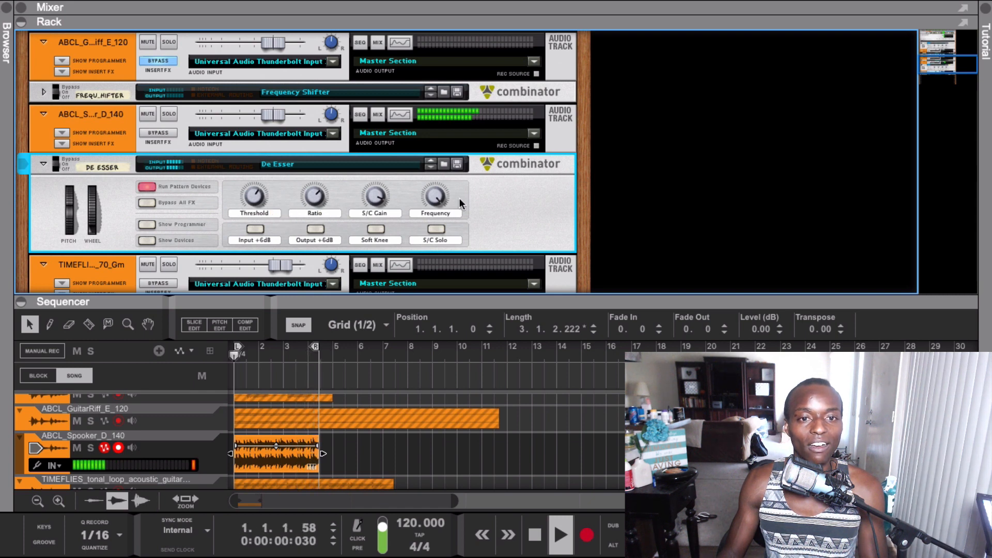
pyautogui.press('space')
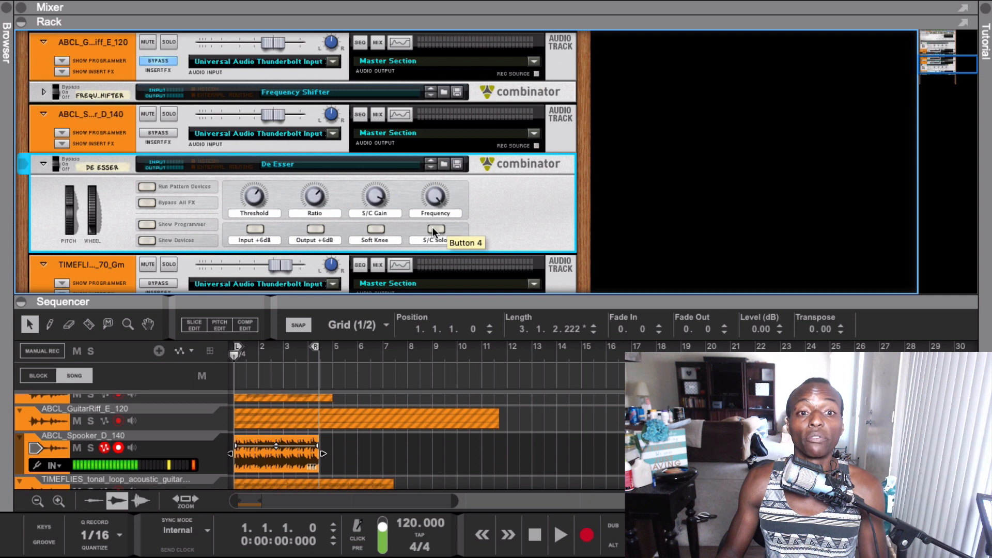
# Turn on the De Esser's S/C Solo, adjust the Frequency knob during playback, and turn S/C Solo back off.
pyautogui.click(432, 227)
pyautogui.press('space')
pyautogui.moveTo(433, 203)
pyautogui.mouseDown()
pyautogui.moveTo(428, 228)
pyautogui.moveTo(426, 198)
pyautogui.mouseUp()
pyautogui.press('space')
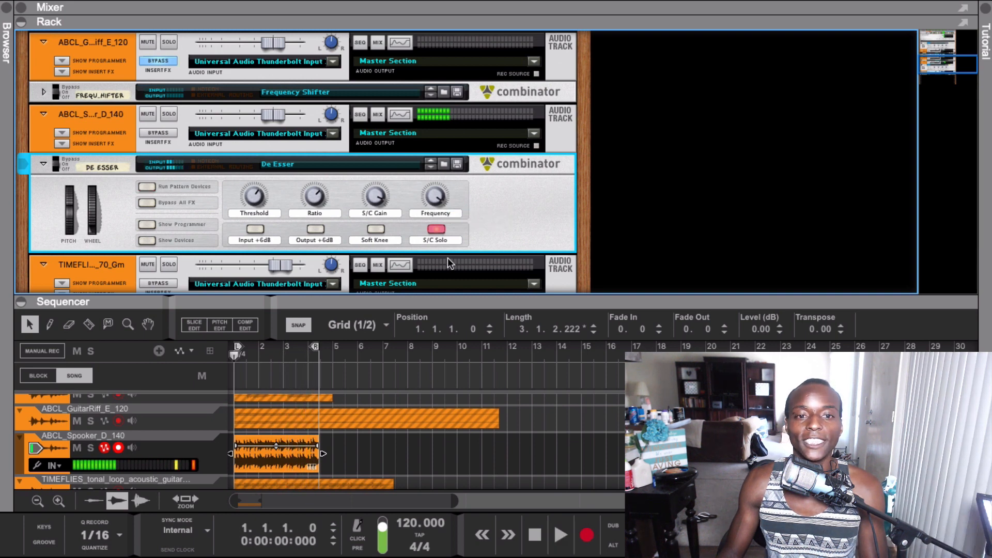
pyautogui.click(439, 231)
# Set the De Esser's Threshold knob to 87 while the Spooker loop plays.
pyautogui.press('space')
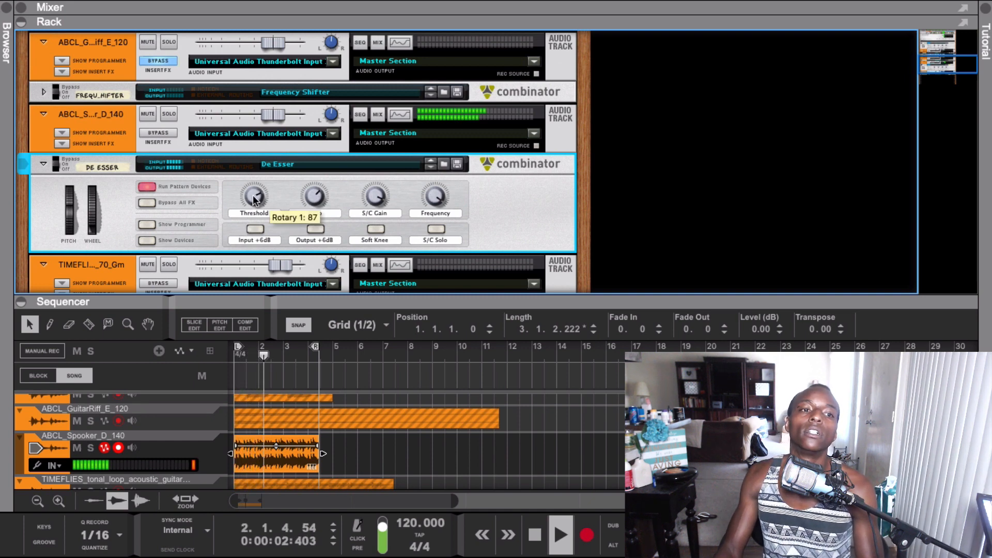
pyautogui.press('space')
# Compare the Spooker loop with its insert effects active and bypassed, leaving the bypass off.
pyautogui.press('space')
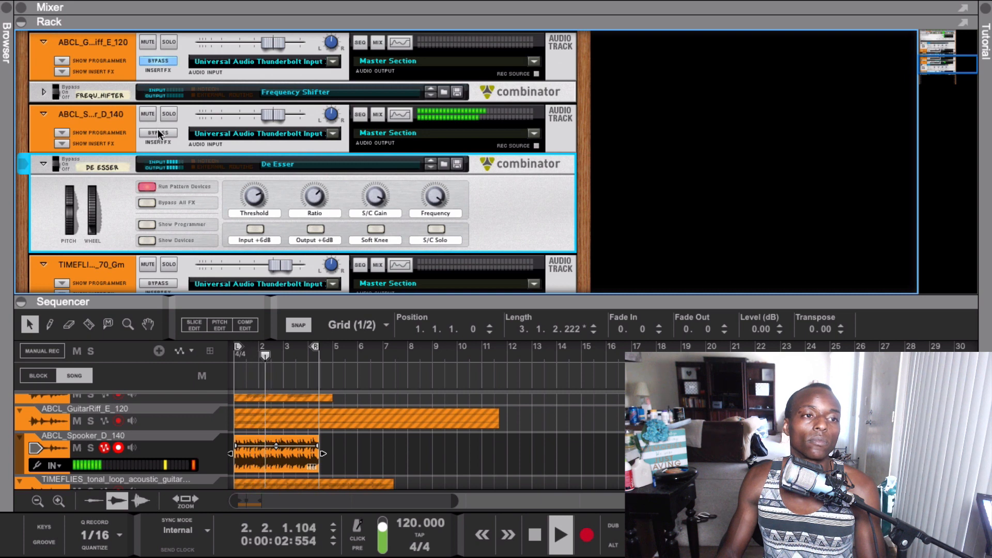
pyautogui.press('space')
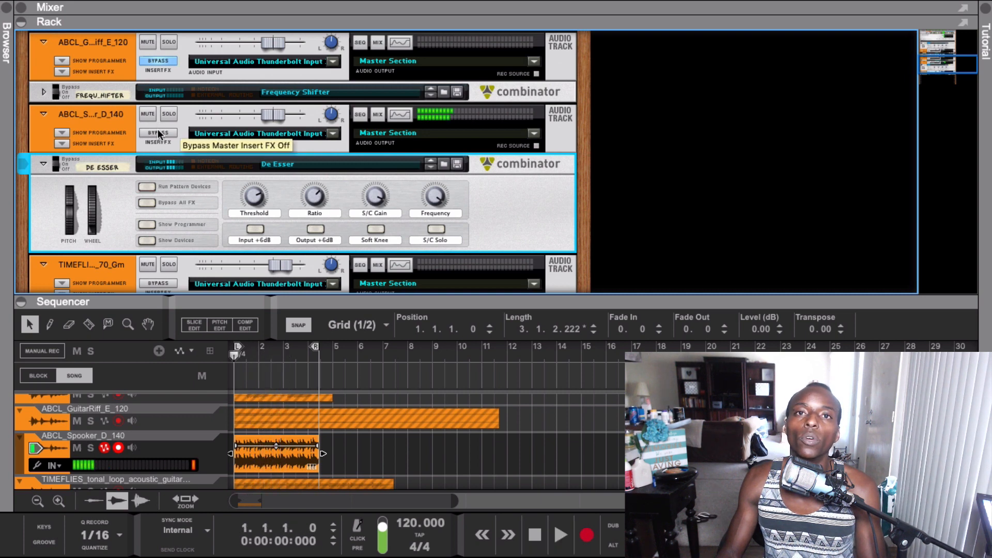
pyautogui.press('space')
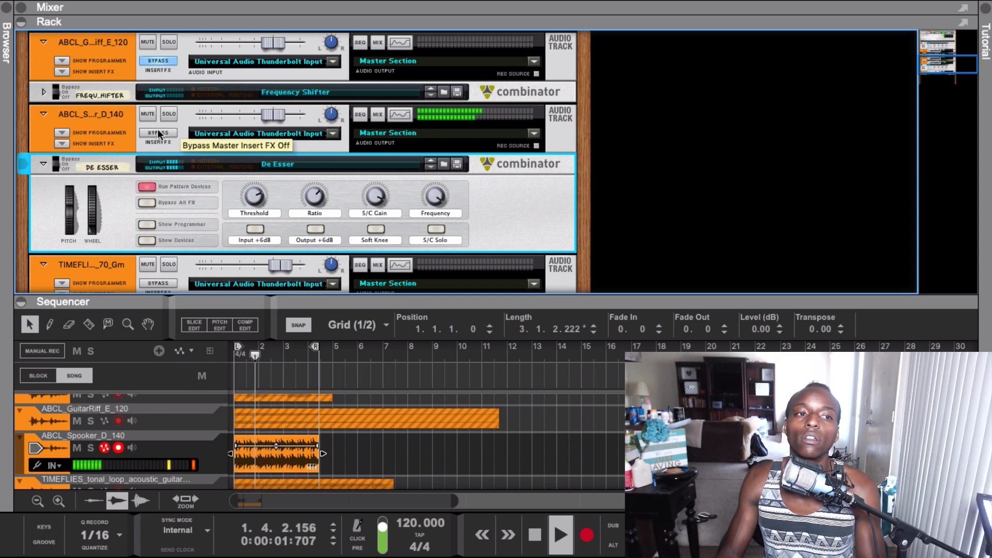
pyautogui.press('space')
pyautogui.click(158, 133)
pyautogui.press('space')
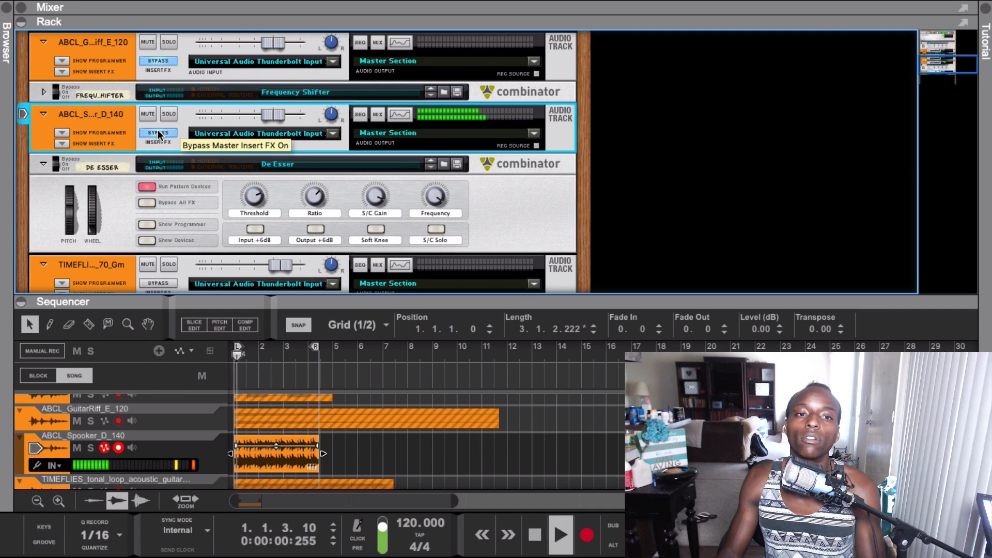
pyautogui.press('space')
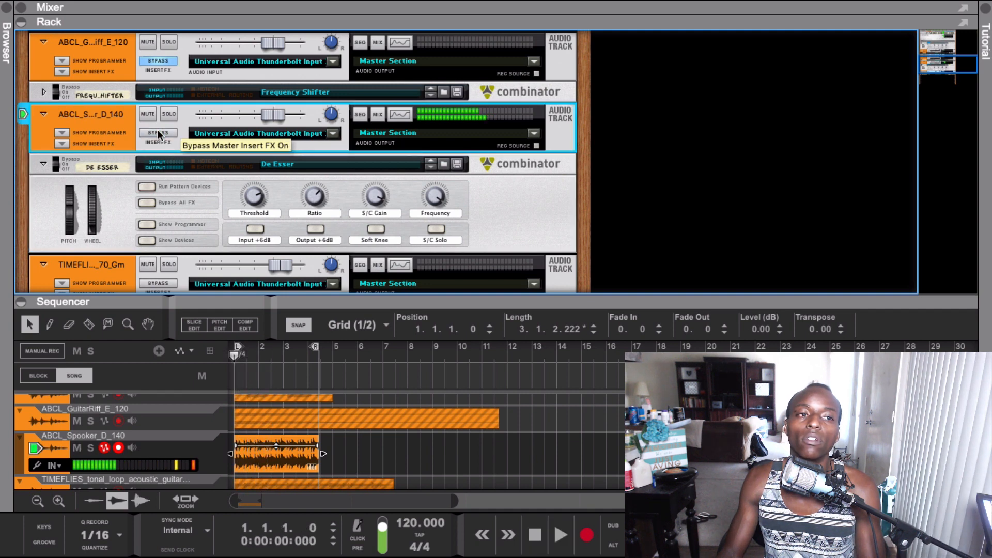
# Play the Spooker loop once more with its insert effects active, and stop playback.
pyautogui.click(157, 133)
pyautogui.press('space')
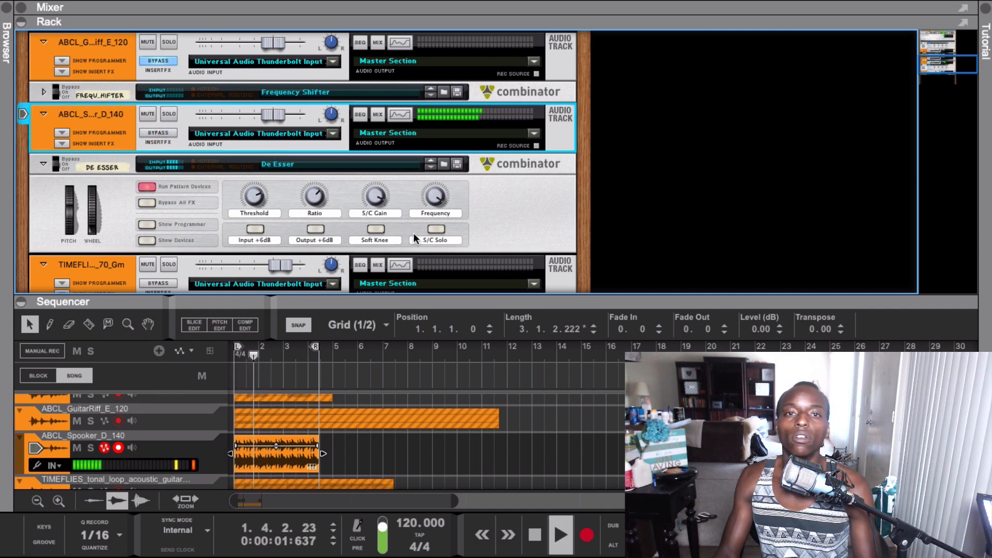
pyautogui.press('space')
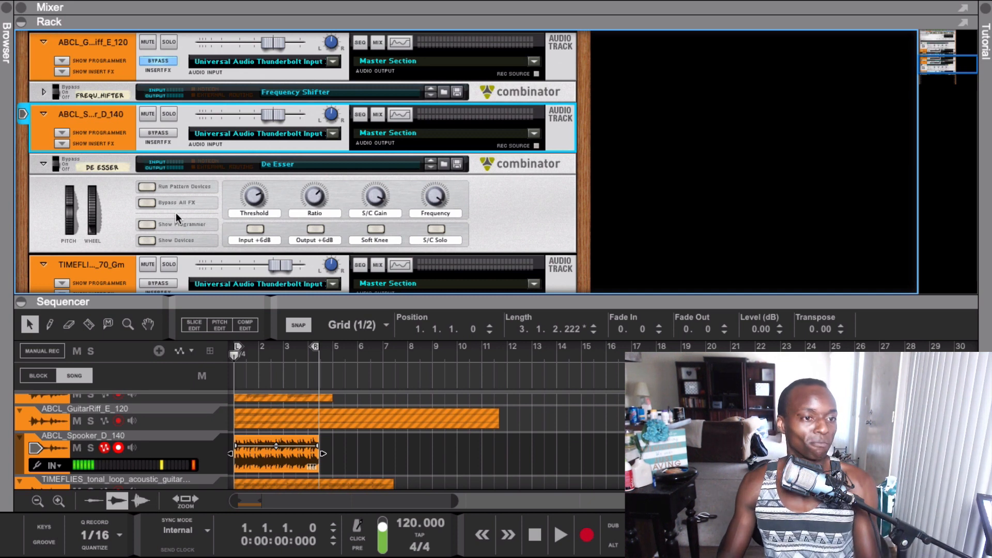
# Collapse the De Esser and expand the Dual Band Juno Chorus below the TIMEFLIES audio track in the rack.
pyautogui.click(119, 175)
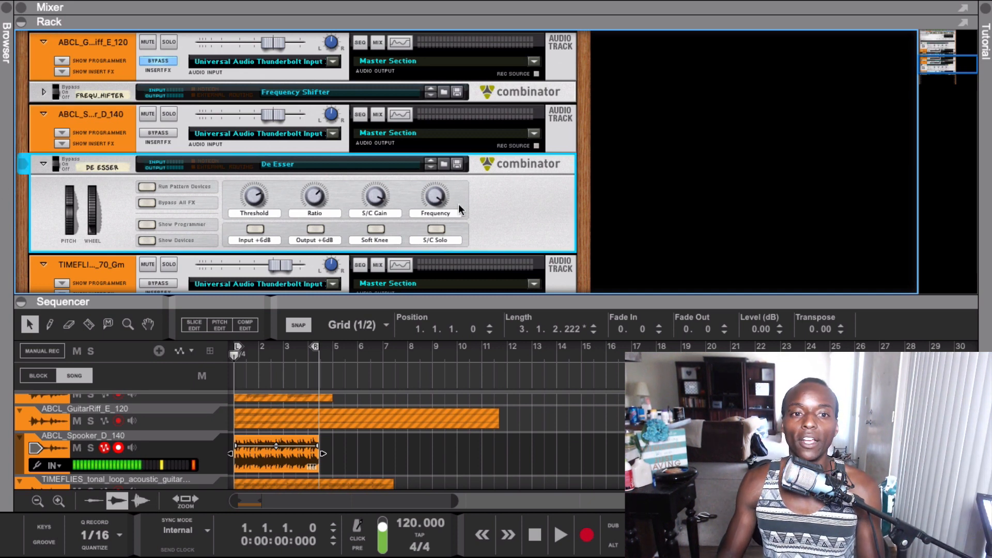
pyautogui.doubleClick(42, 165)
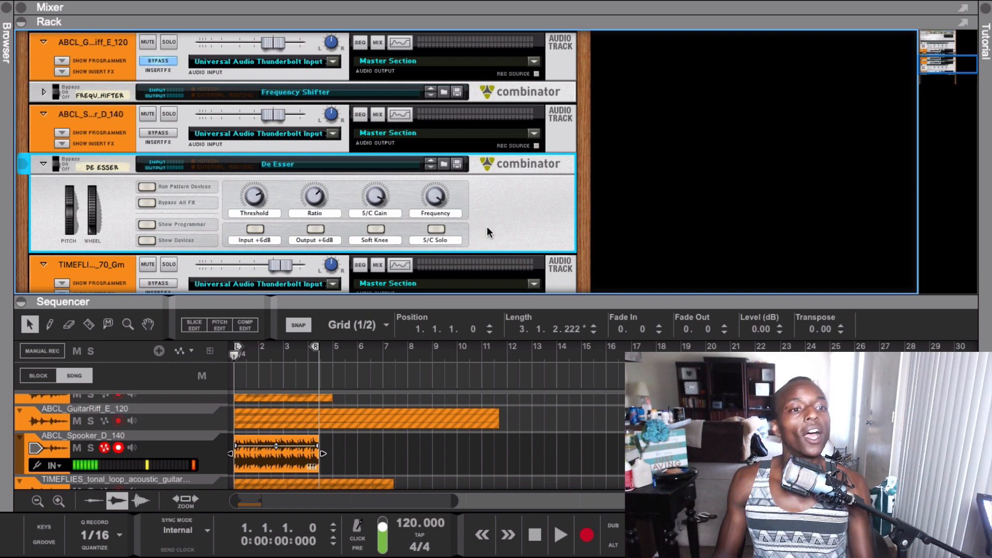
pyautogui.click(60, 168)
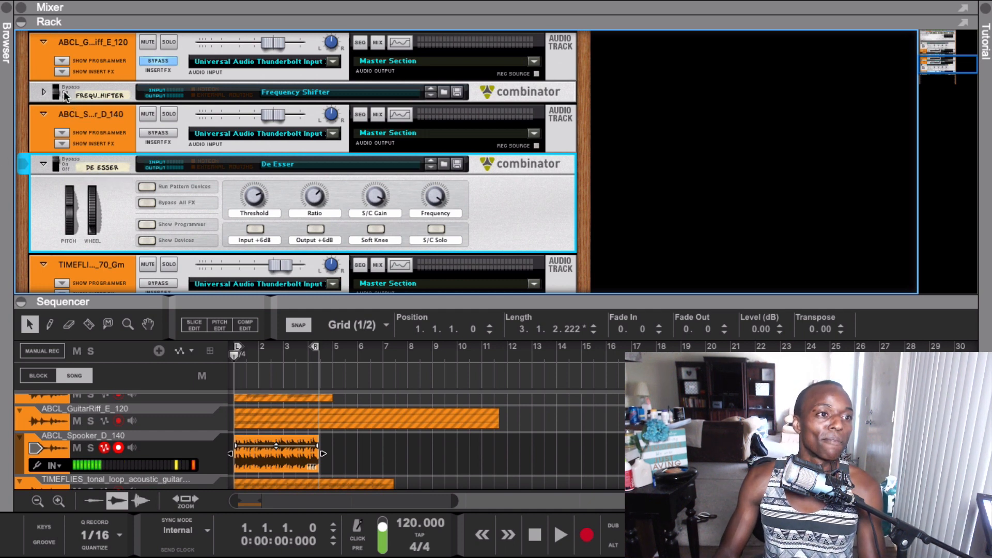
pyautogui.click(61, 93)
pyautogui.click(44, 164)
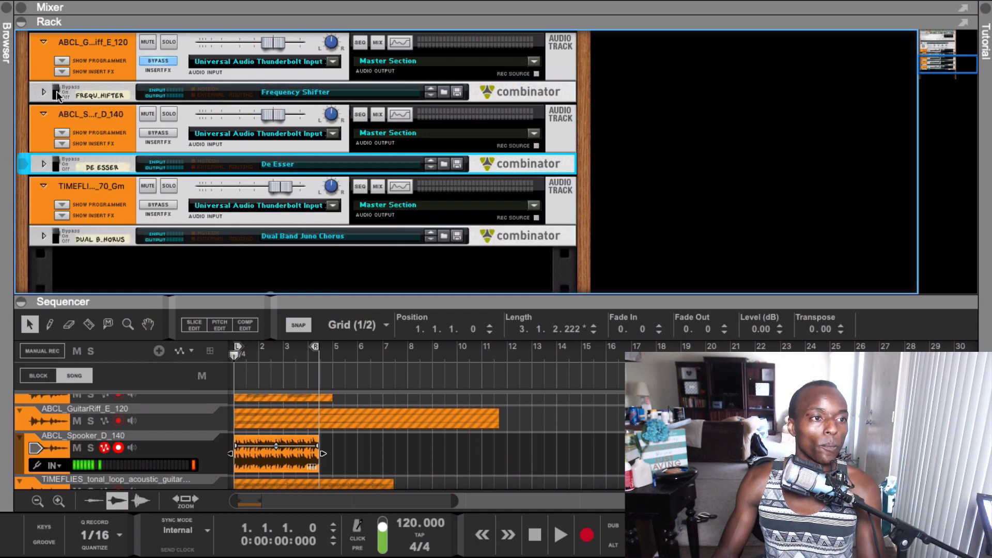
pyautogui.click(44, 237)
pyautogui.scroll(-5, 238, 212)
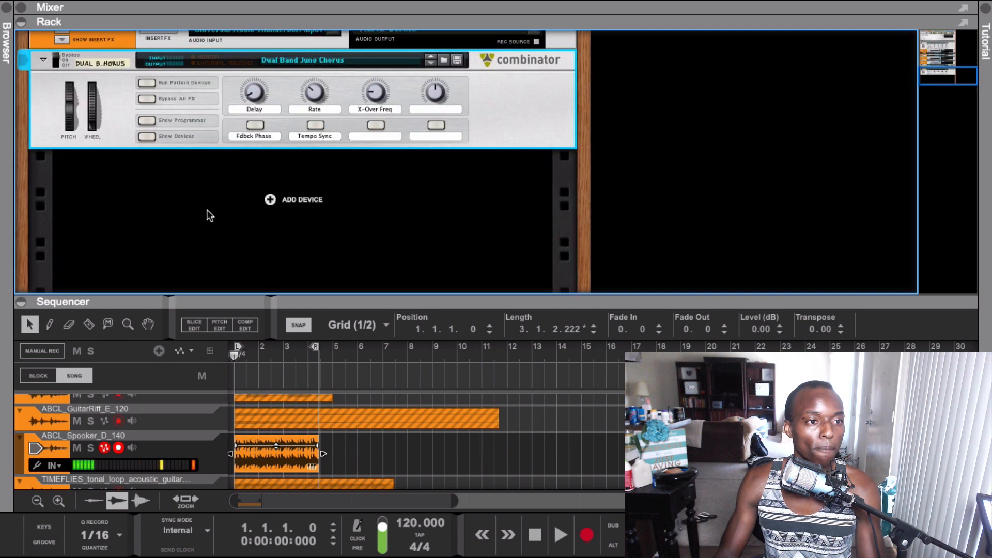
pyautogui.scroll(6, 200, 198)
pyautogui.scroll(-3, 192, 202)
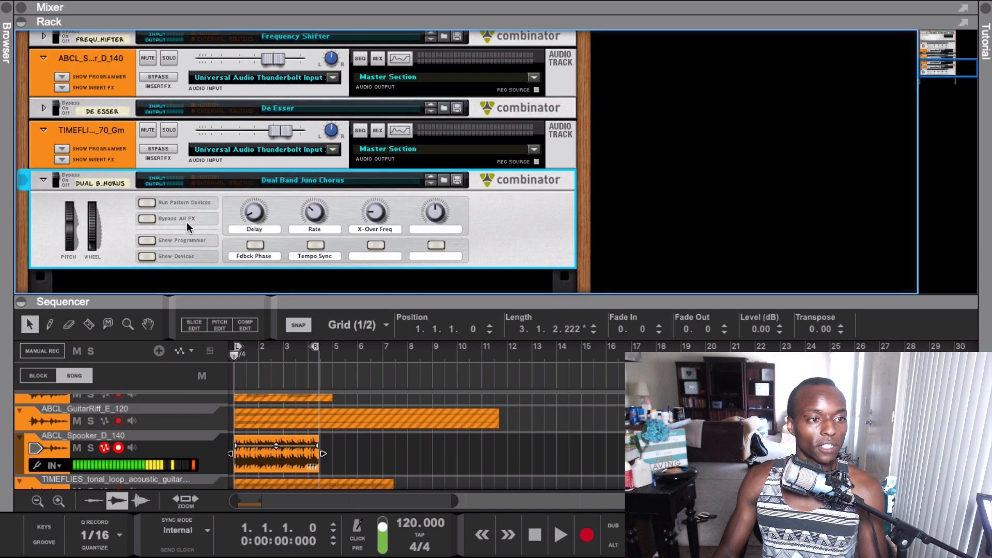
# Set the loop range to the TIMEFLIES acoustic guitar clip and play it briefly.
pyautogui.click(299, 463)
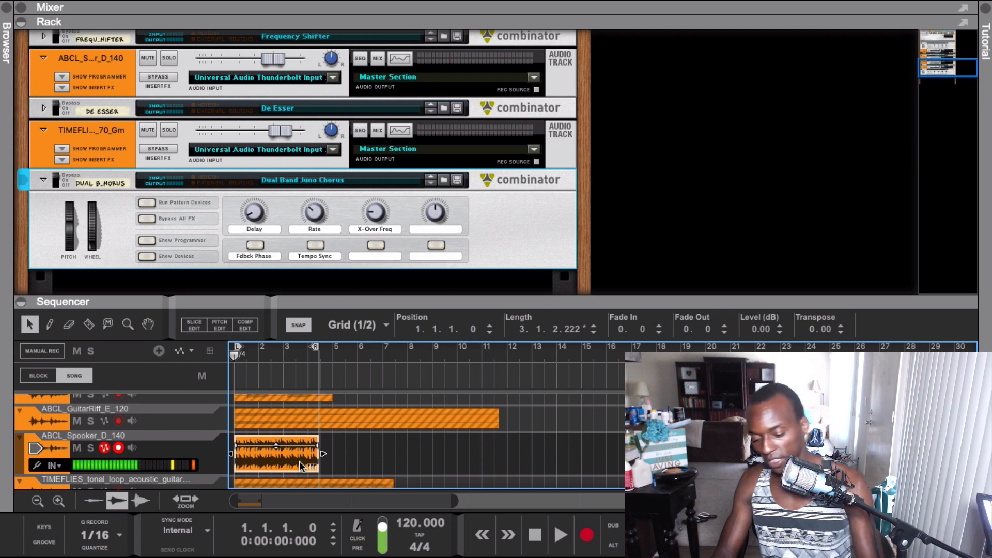
pyautogui.scroll(-3, 362, 439)
pyautogui.click(362, 442)
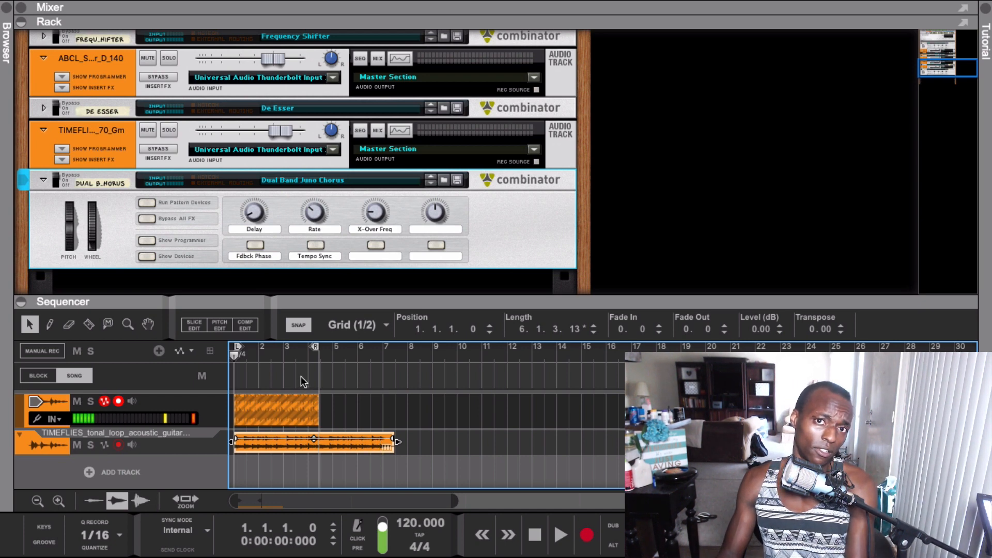
pyautogui.hotkey('ctrl', 'l')
pyautogui.press('space')
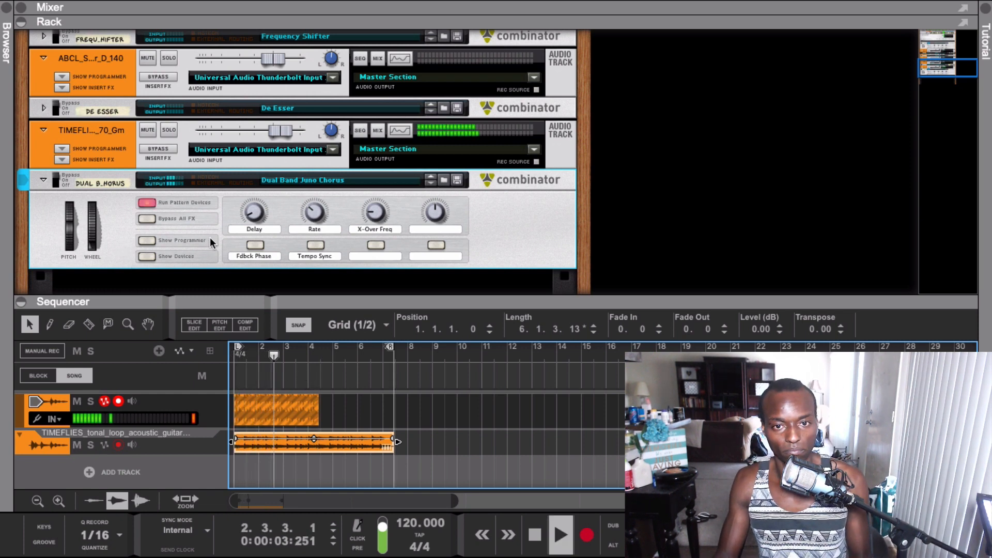
pyautogui.press('space')
# Select the Dual Band Juno Chorus without renaming it, and listen to the guitar loop through it.
pyautogui.doubleClick(116, 184)
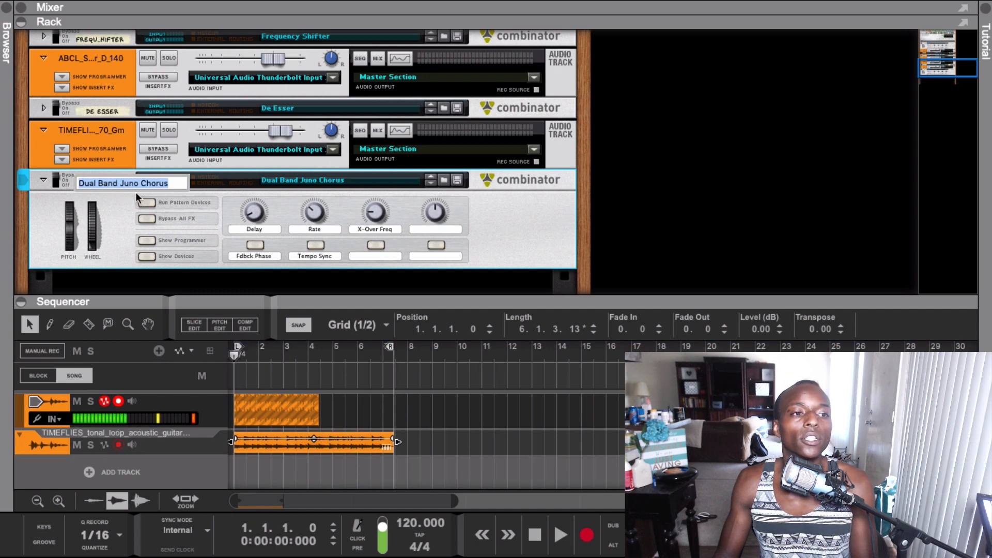
pyautogui.click(125, 224)
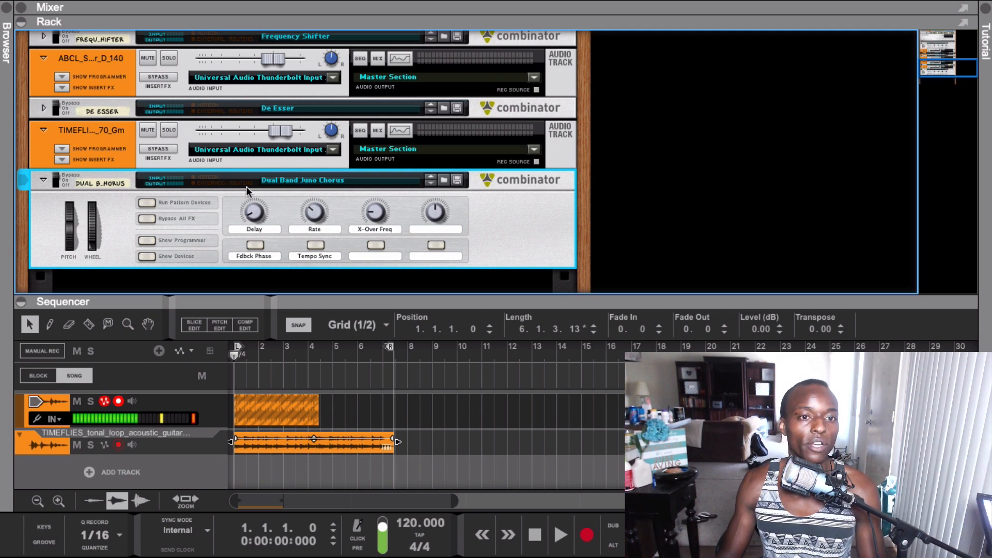
pyautogui.scroll(-2, 360, 184)
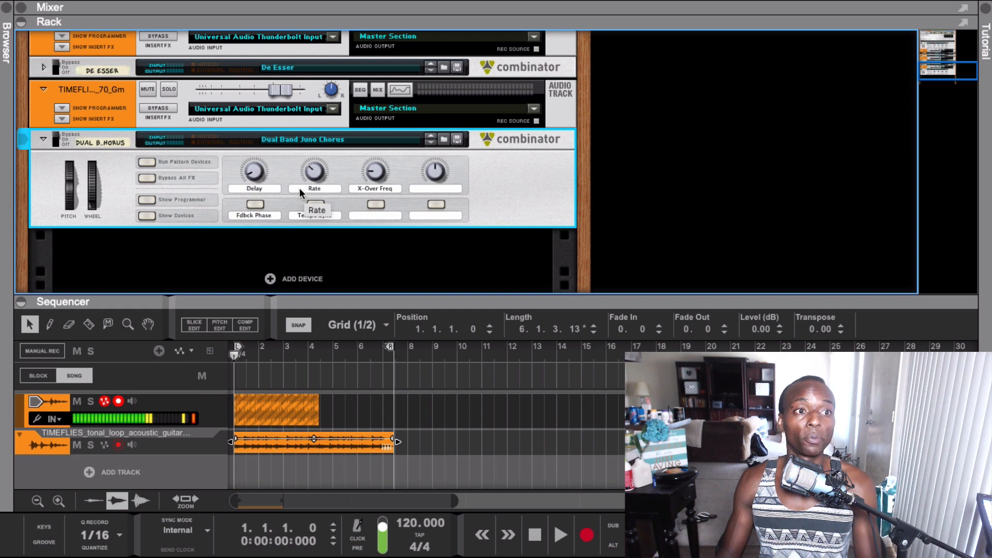
pyautogui.press('space')
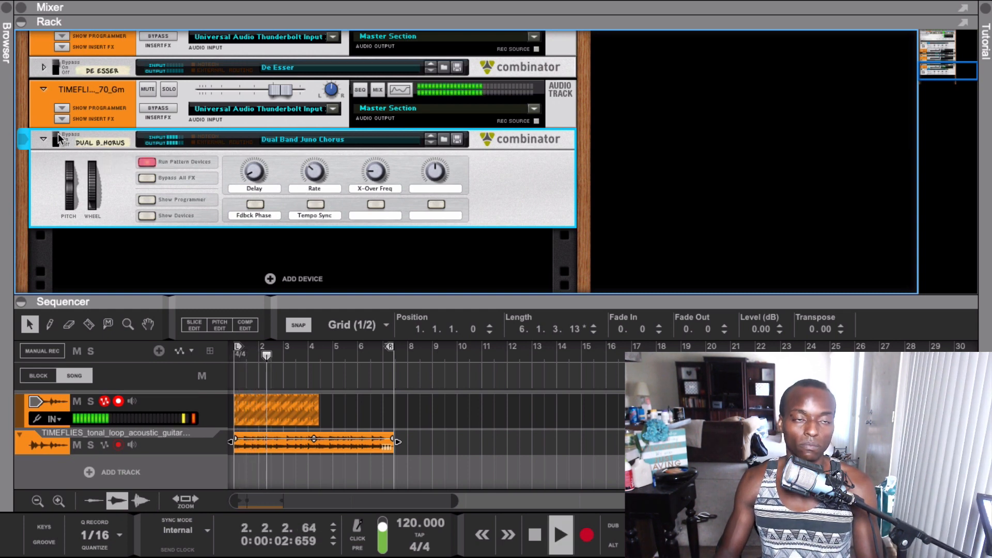
pyautogui.press('space')
# Lower the chorus's Rate knob, raise X-Over Freq to 63, and bring it down to 0, auditioning the guitar loop.
pyautogui.press('space')
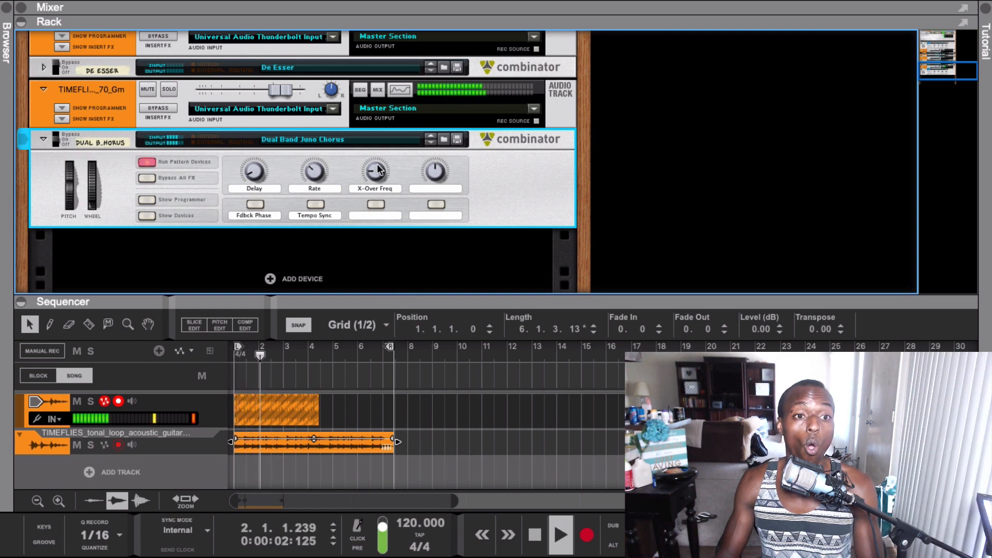
pyautogui.moveTo(313, 175); pyautogui.dragTo(312, 178)
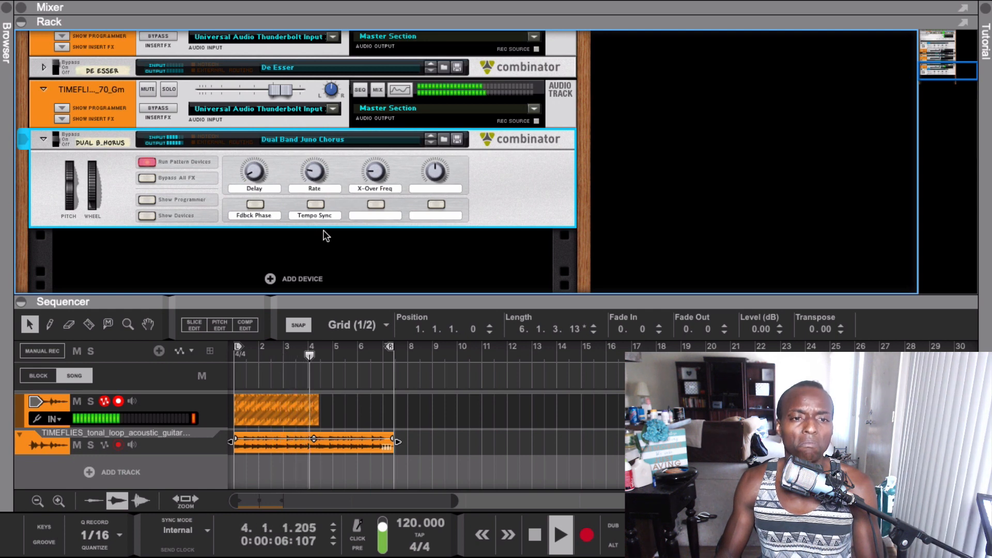
pyautogui.moveTo(377, 172); pyautogui.dragTo(362, 160)
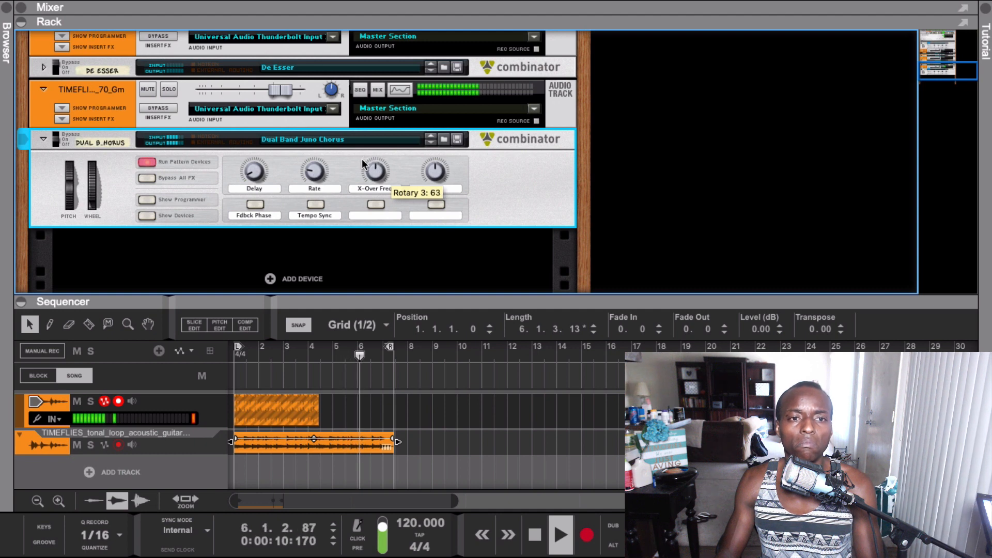
pyautogui.press('space')
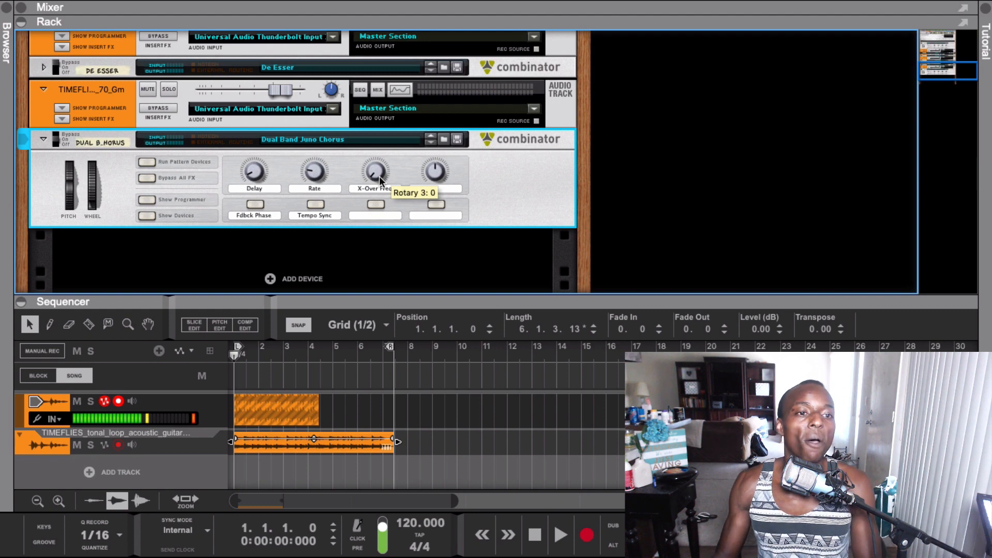
pyautogui.press('space')
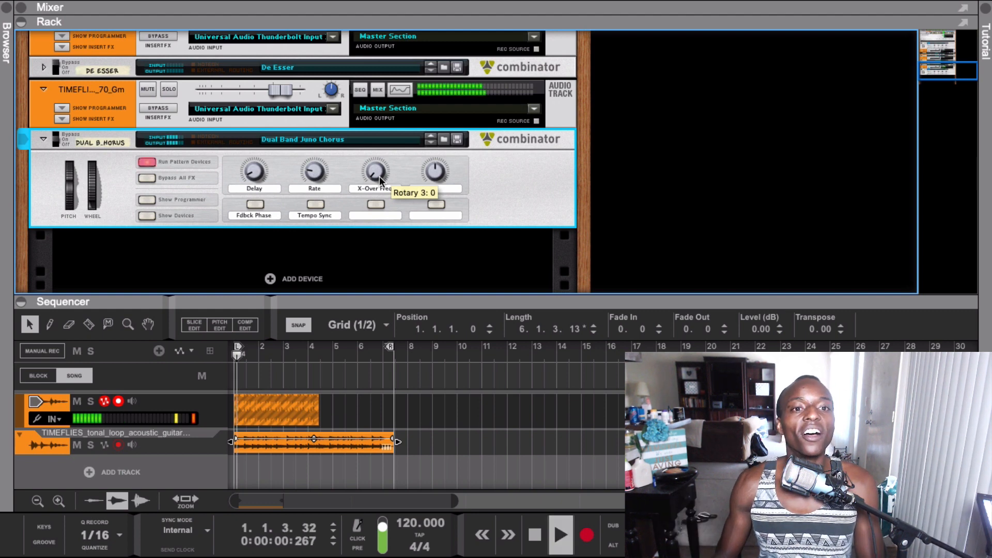
pyautogui.press('space')
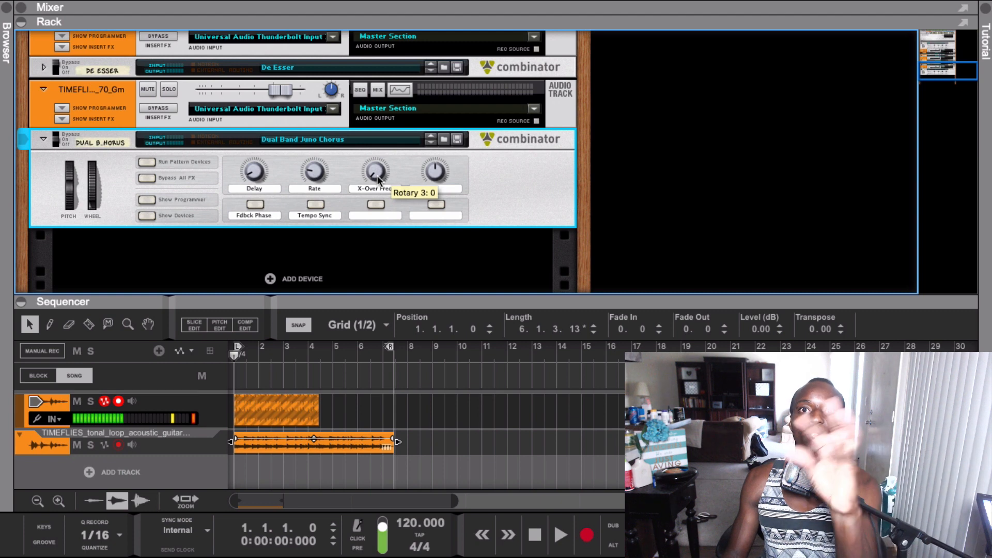
# Raise the chorus's X-Over Freq knob to 40 while the guitar loop plays.
pyautogui.moveTo(378, 175); pyautogui.dragTo(376, 173)
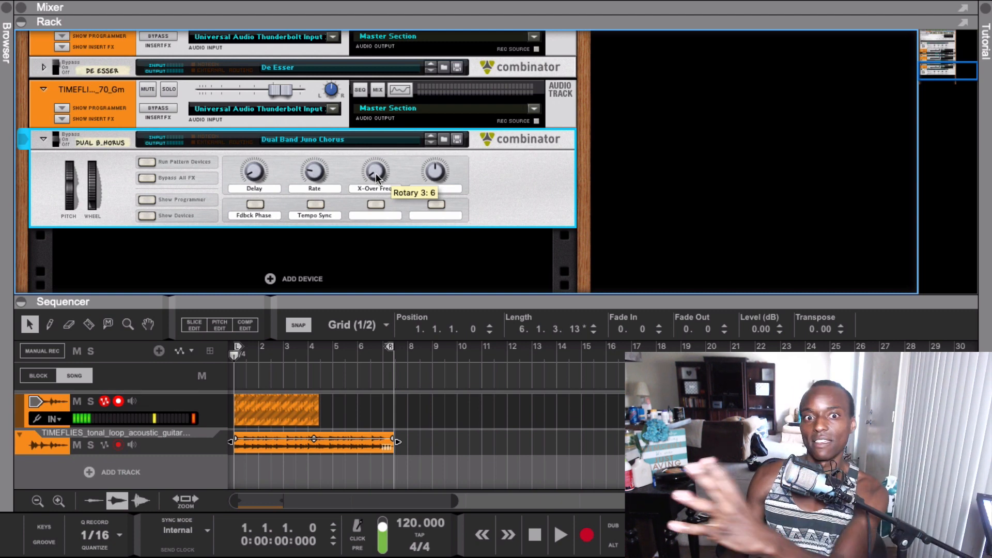
pyautogui.press('space')
pyautogui.moveTo(376, 173); pyautogui.dragTo(372, 160)
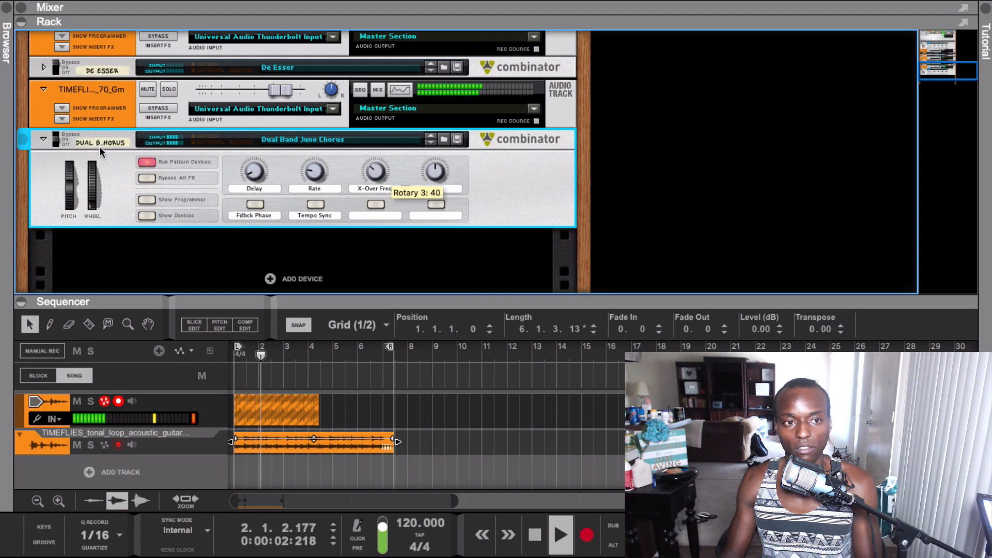
pyautogui.press('space')
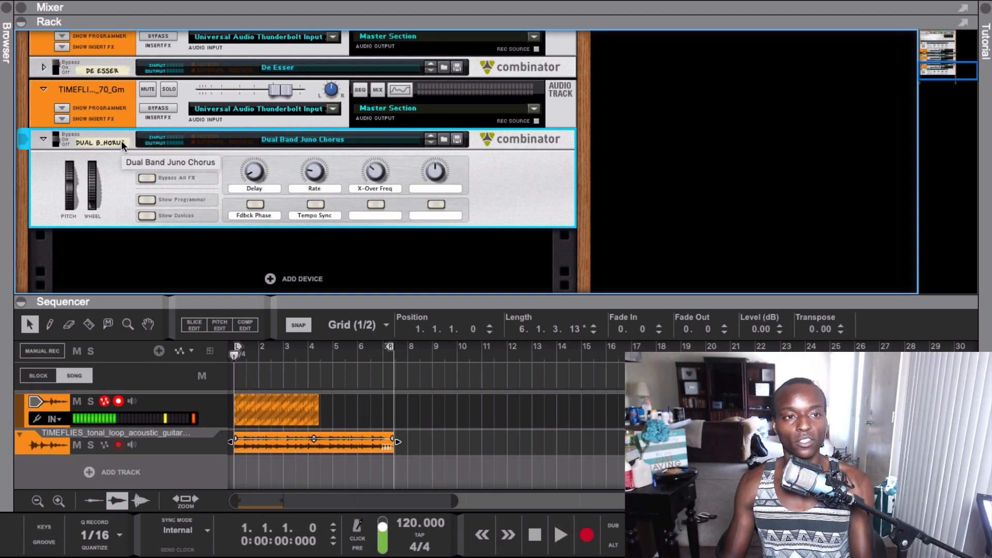
# Sweep the chorus's Rate knob up and bring it down to 22 while auditioning the guitar loop.
pyautogui.press('space')
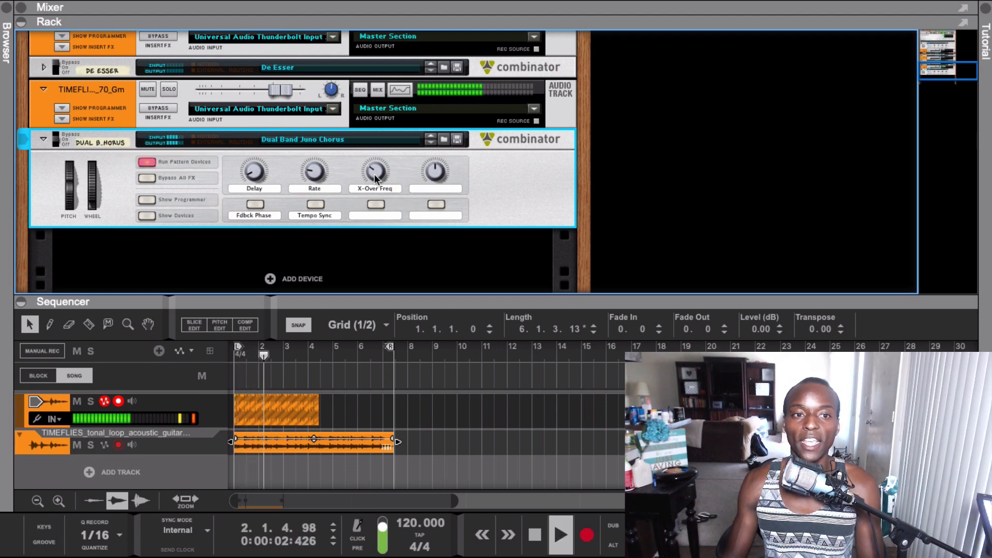
pyautogui.press('space')
pyautogui.press('space')
pyautogui.moveTo(312, 175); pyautogui.dragTo(313, 151)
pyautogui.press('space')
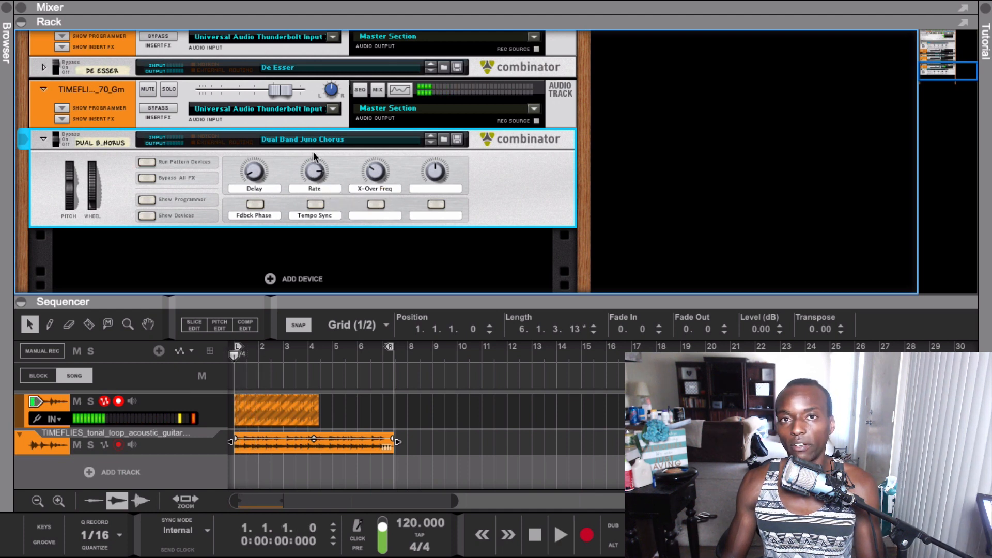
pyautogui.press('space')
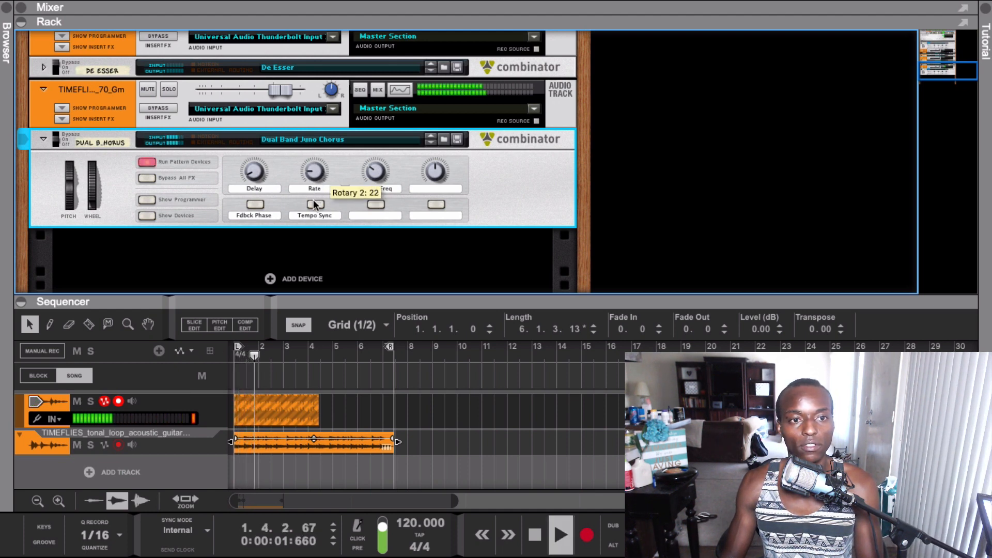
# Raise the chorus's Delay knob slightly while the guitar loop plays, and stop playback.
pyautogui.moveTo(257, 177)
pyautogui.press('space')
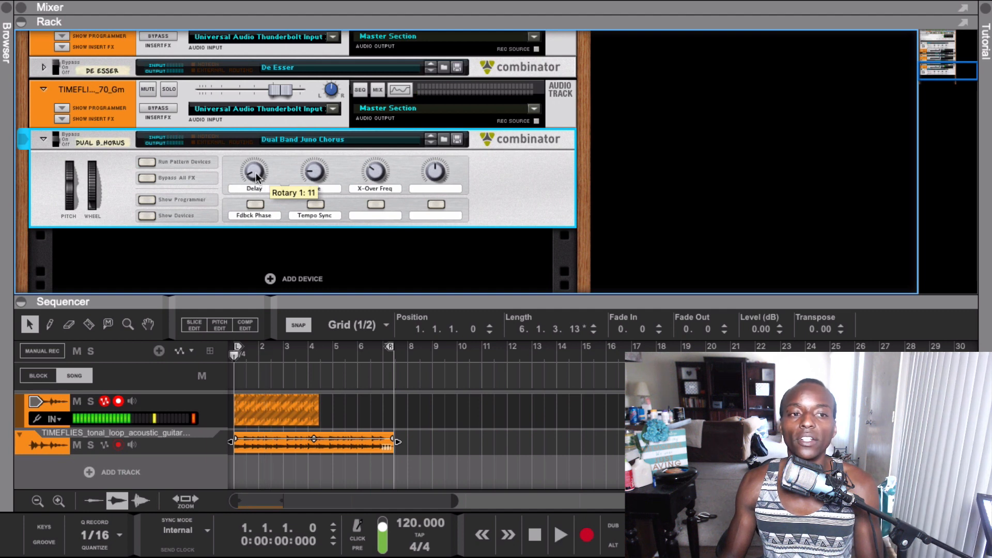
pyautogui.press('space')
pyautogui.moveTo(257, 177)
pyautogui.mouseDown()
pyautogui.moveTo(253, 144)
pyautogui.moveTo(249, 173)
pyautogui.mouseUp()
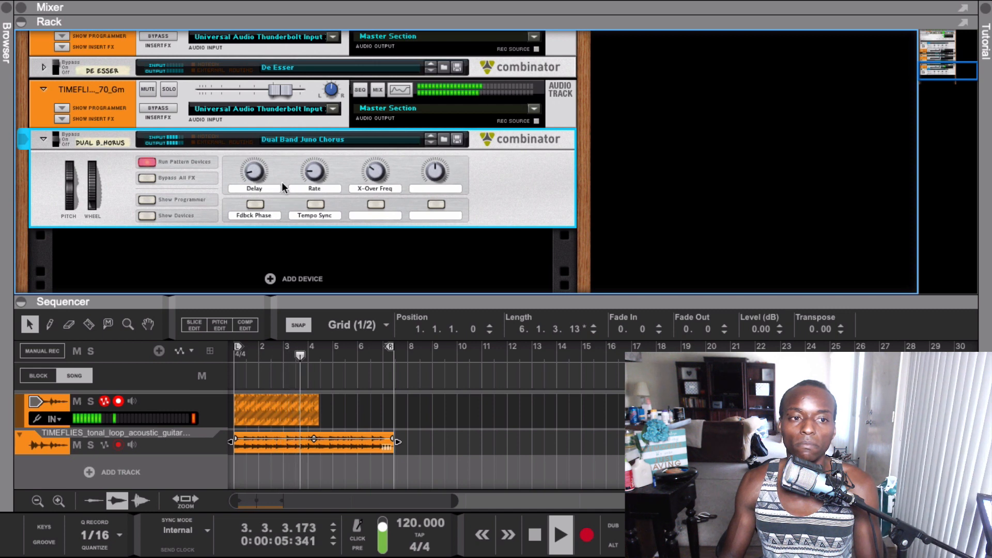
pyautogui.press('space')
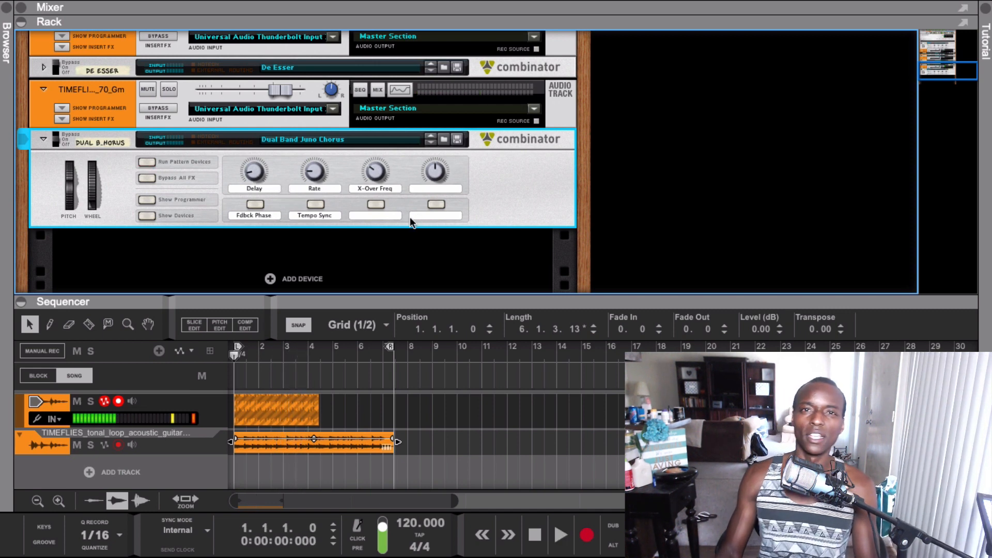